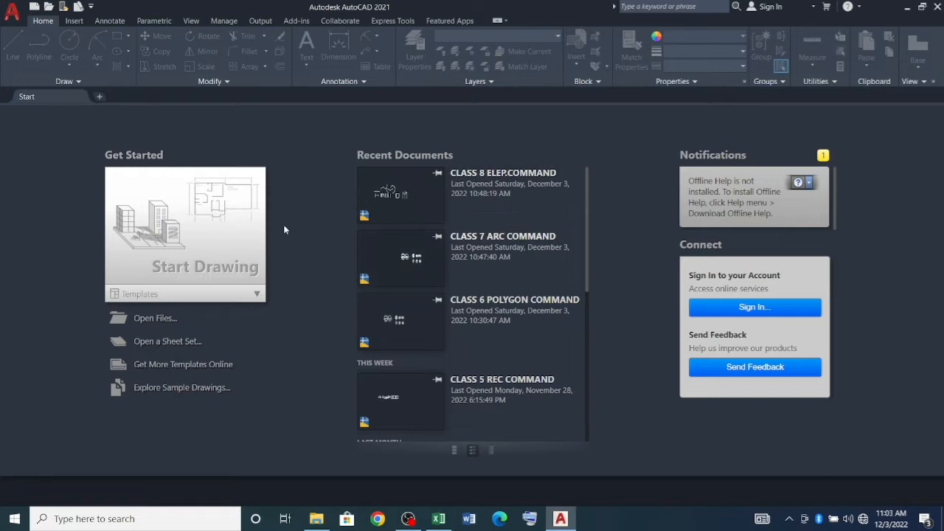
# Open the recent drawing CLASS 8 ELEP.COMMAND and look over its ellipses and lines.
pyautogui.click(425, 203)
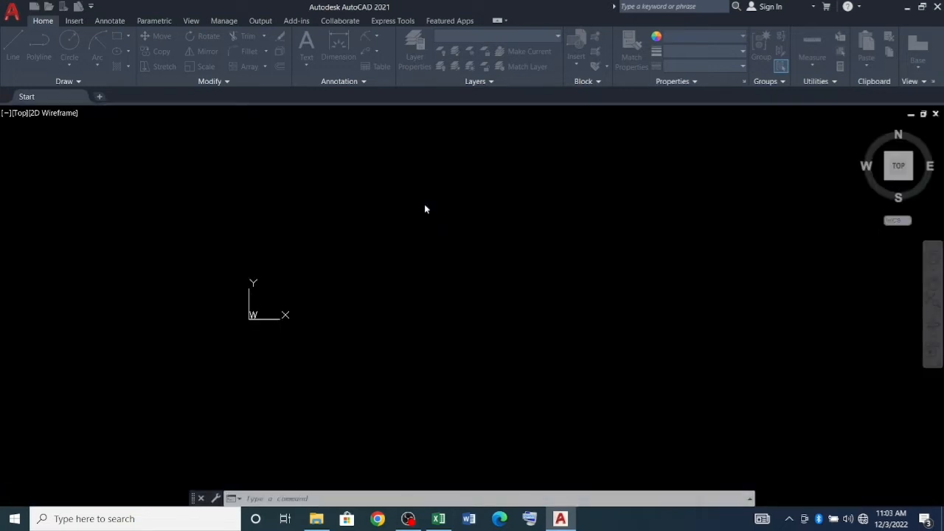
pyautogui.scroll(3, 431, 295)
pyautogui.scroll(-5, 333, 304)
pyautogui.scroll(5, 339, 312)
pyautogui.scroll(-5, 344, 312)
pyautogui.scroll(5, 306, 259)
pyautogui.scroll(-2, 270, 205)
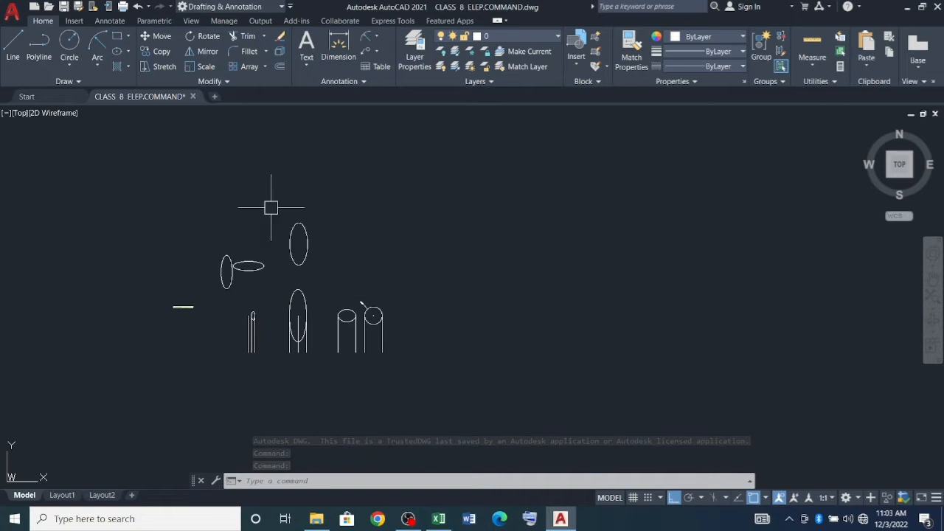
pyautogui.scroll(5, 397, 312)
pyautogui.scroll(-6, 397, 312)
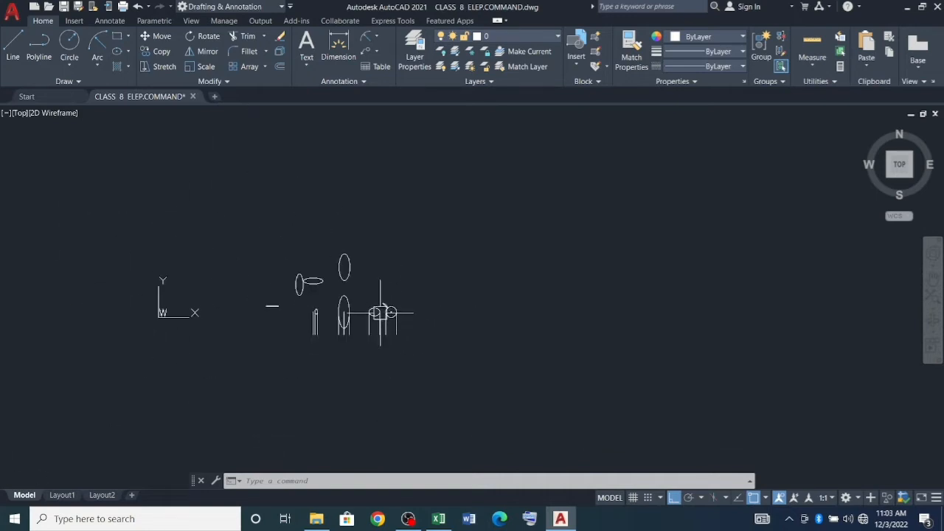
pyautogui.press('Escape')
pyautogui.press('Escape')
pyautogui.press('Escape')
pyautogui.scroll(4, 349, 302)
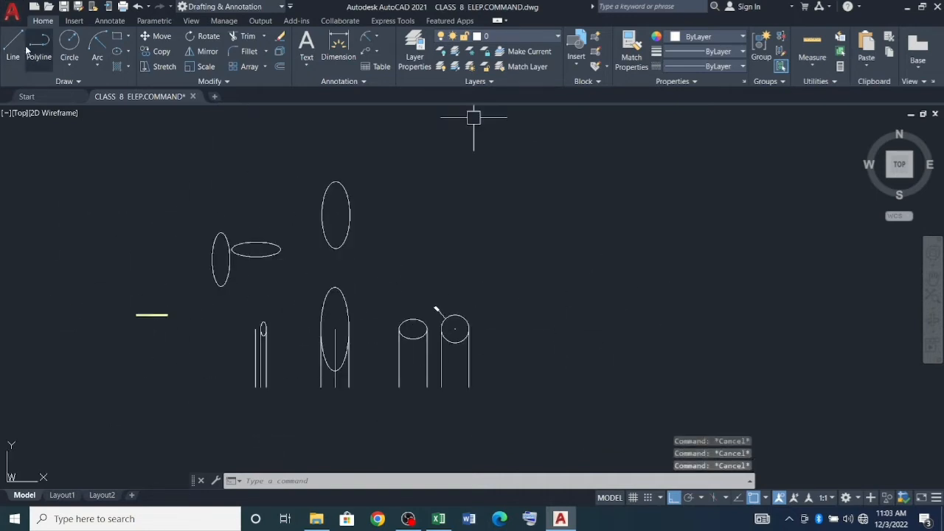
# Save the drawing under the new name CLASS 9 COPY AND PASTE .COMMAND.
pyautogui.click(12, 10)
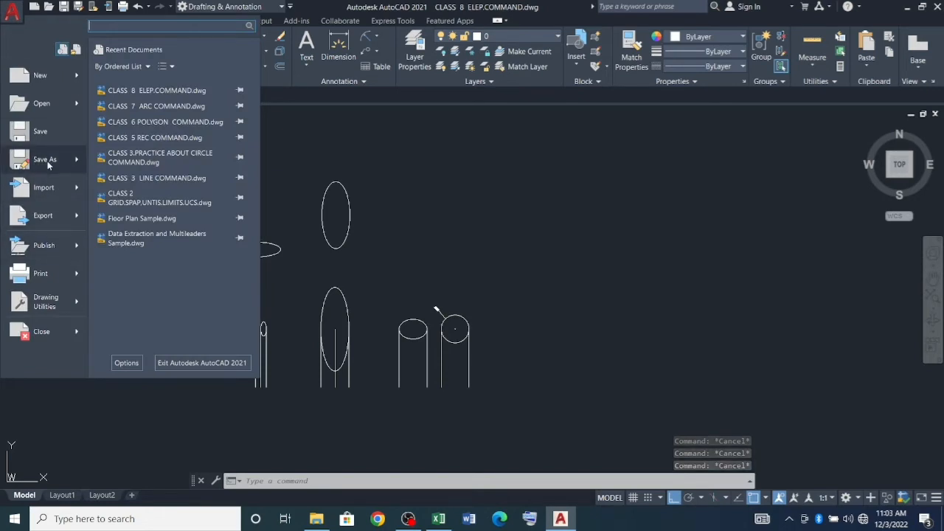
pyautogui.click(52, 166)
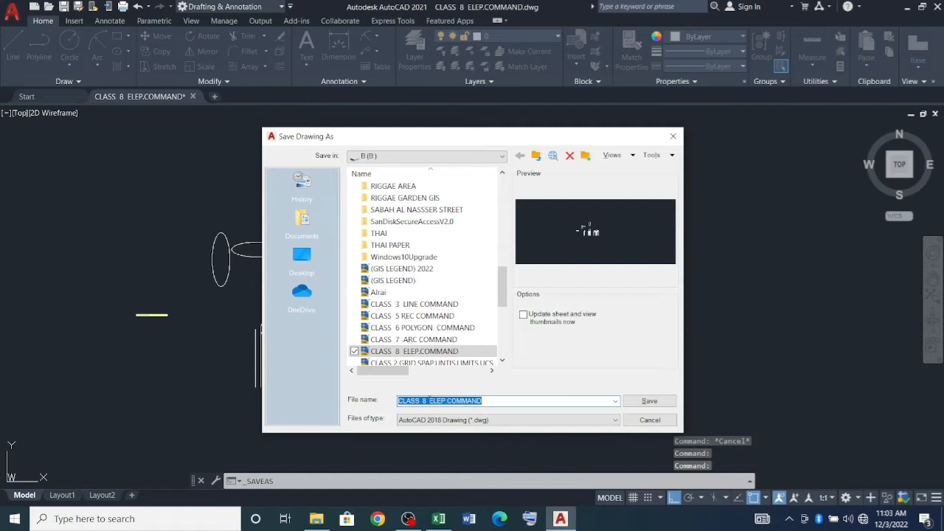
pyautogui.click(429, 400)
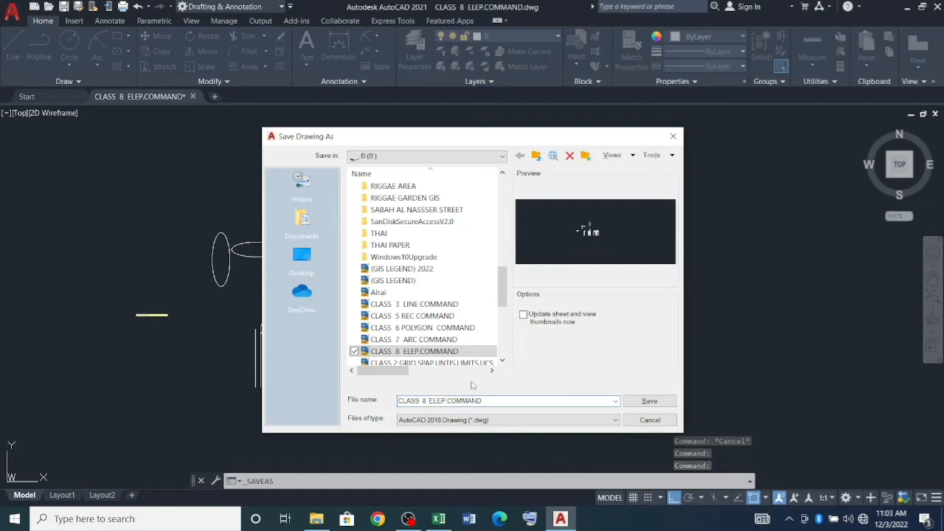
pyautogui.press('BackSpace')
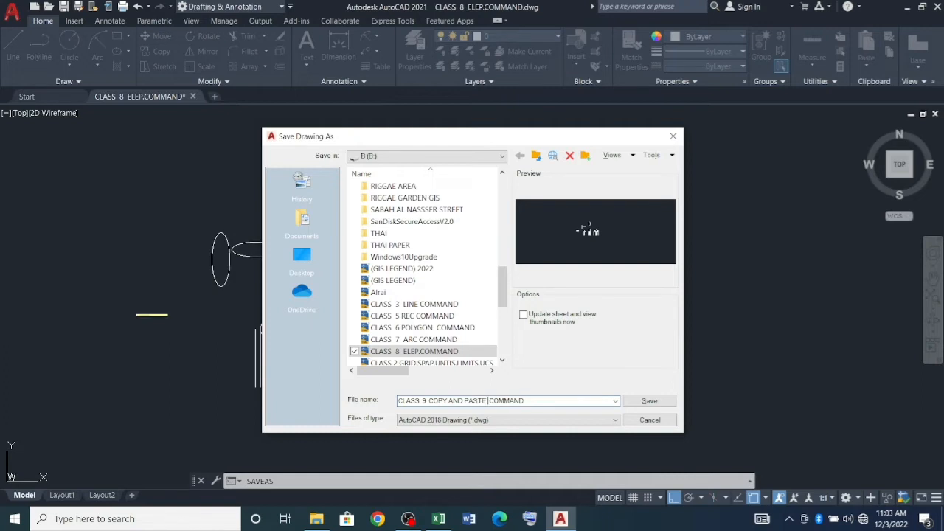
pyautogui.press('Return')
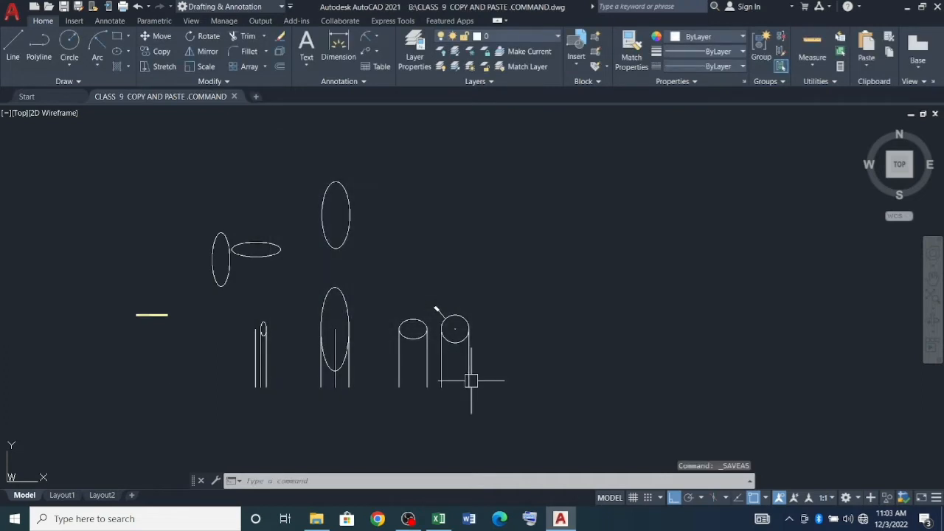
pyautogui.press('Escape')
pyautogui.press('Escape')
# Delete all the existing ellipses, circles, lines and the old heading from the drawing.
pyautogui.click(565, 408)
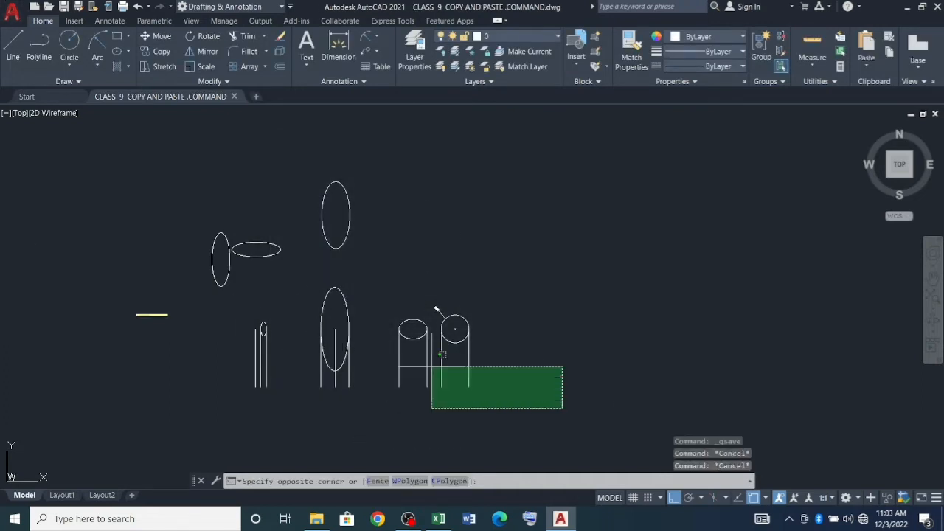
pyautogui.click(171, 167)
pyautogui.press('Delete')
pyautogui.click(316, 362)
pyautogui.click(140, 258)
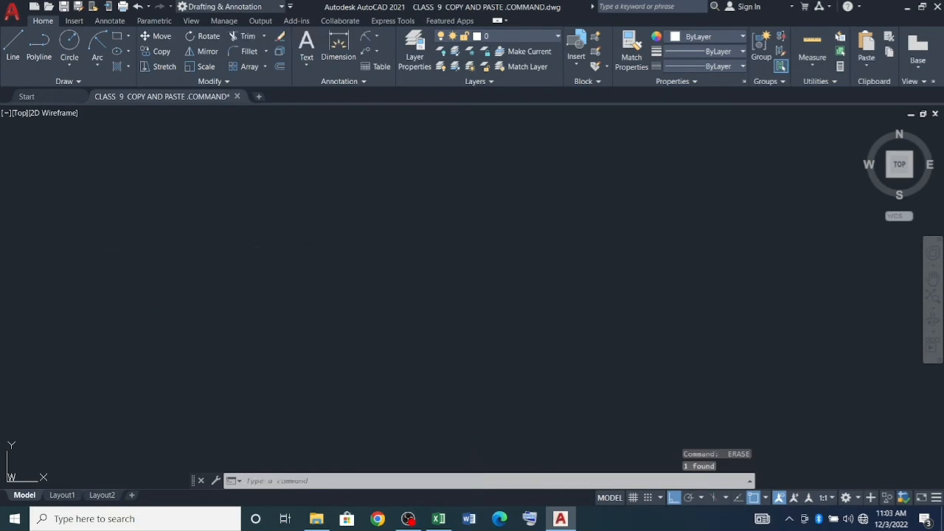
pyautogui.press('Delete')
pyautogui.press('Escape')
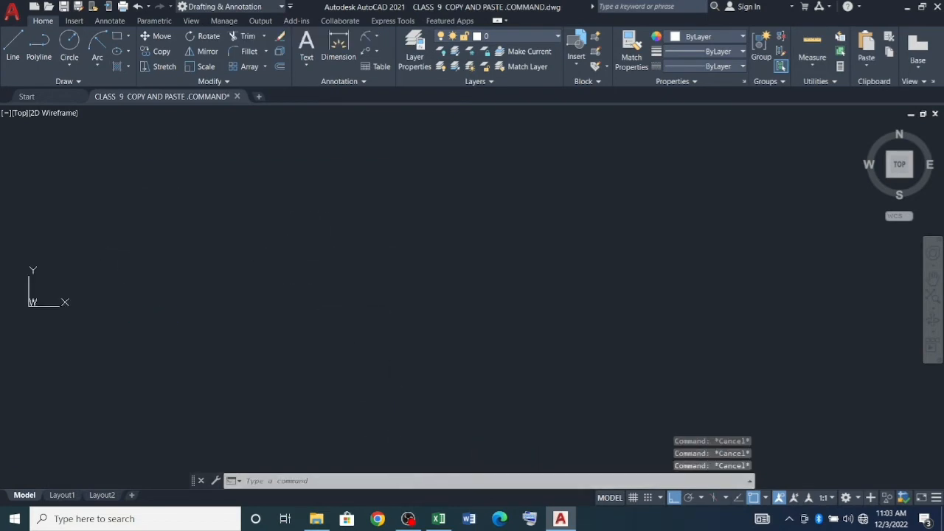
# Paste the copied yellow heading for the 9th class on the copy and paste command into the empty drawing.
pyautogui.hotkey('ctrl', 'v')
pyautogui.click(348, 253)
pyautogui.click(501, 303)
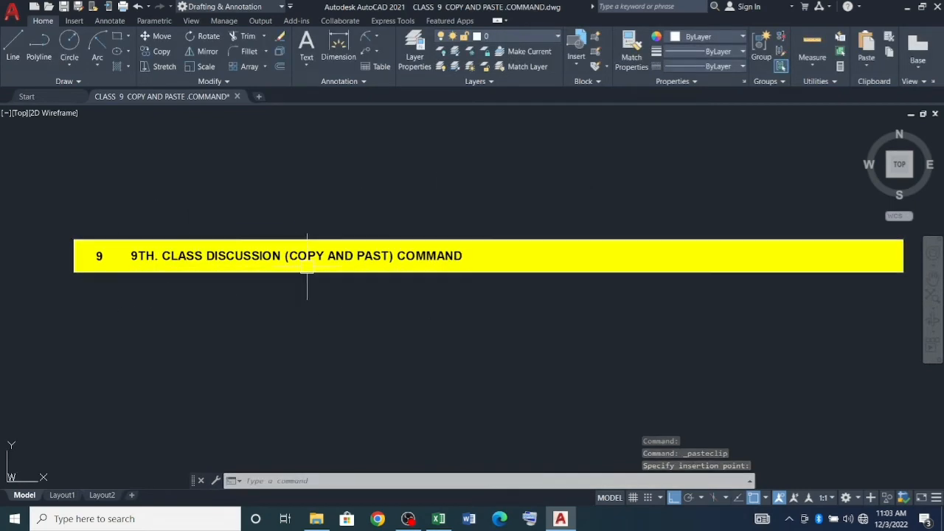
pyautogui.scroll(-1, 235, 213)
pyautogui.press('Escape')
pyautogui.press('Escape')
pyautogui.press('Escape')
pyautogui.scroll(-3, 235, 213)
pyautogui.scroll(-3, 303, 222)
pyautogui.scroll(-2, 406, 279)
pyautogui.scroll(3, 317, 264)
pyautogui.scroll(-1, 268, 266)
pyautogui.click(499, 270)
pyautogui.scroll(2, 365, 289)
pyautogui.press('Escape')
pyautogui.press('Escape')
pyautogui.press('Escape')
pyautogui.scroll(3, 365, 288)
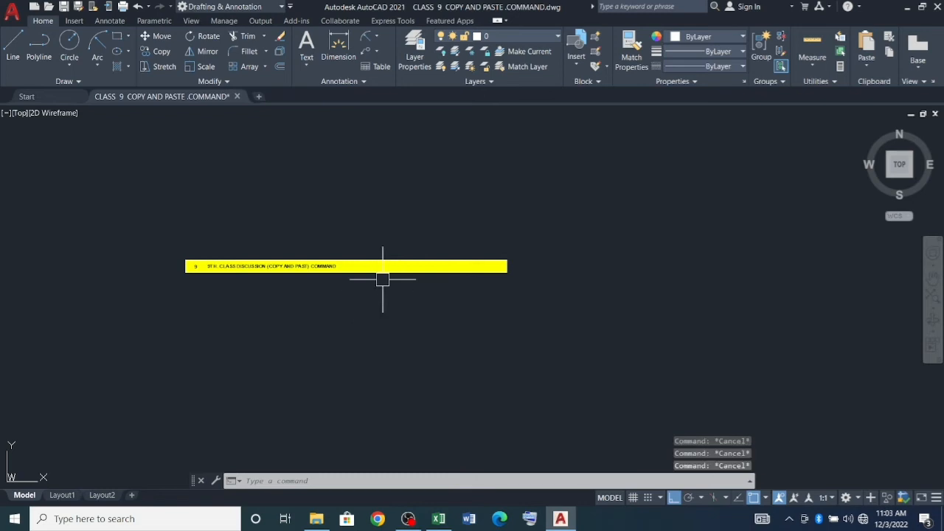
pyautogui.scroll(-1, 399, 248)
pyautogui.scroll(1, 283, 284)
pyautogui.scroll(2, 244, 223)
pyautogui.scroll(-2, 249, 211)
pyautogui.scroll(-2, 263, 211)
pyautogui.scroll(2, 335, 314)
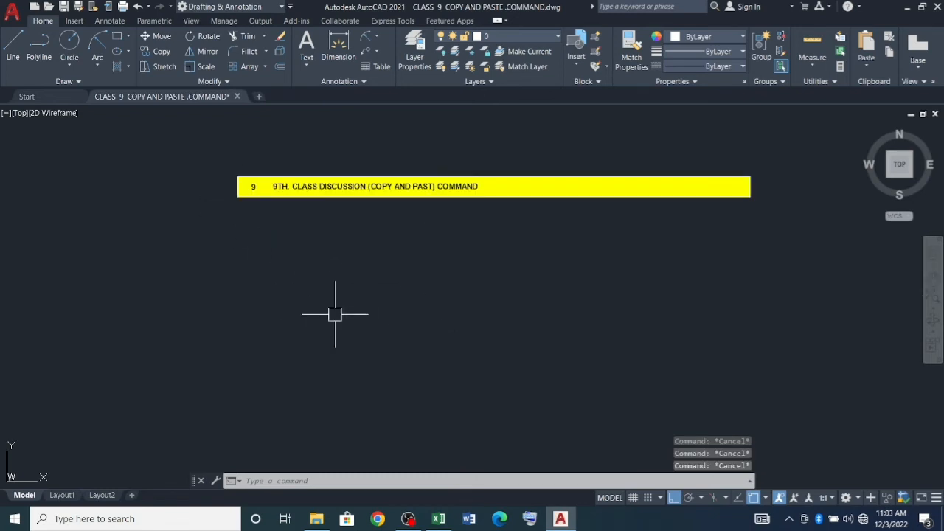
# Draw a vertical line 2 units long, running downward below the start of the yellow heading.
pyautogui.press('l')
pyautogui.press('Return')
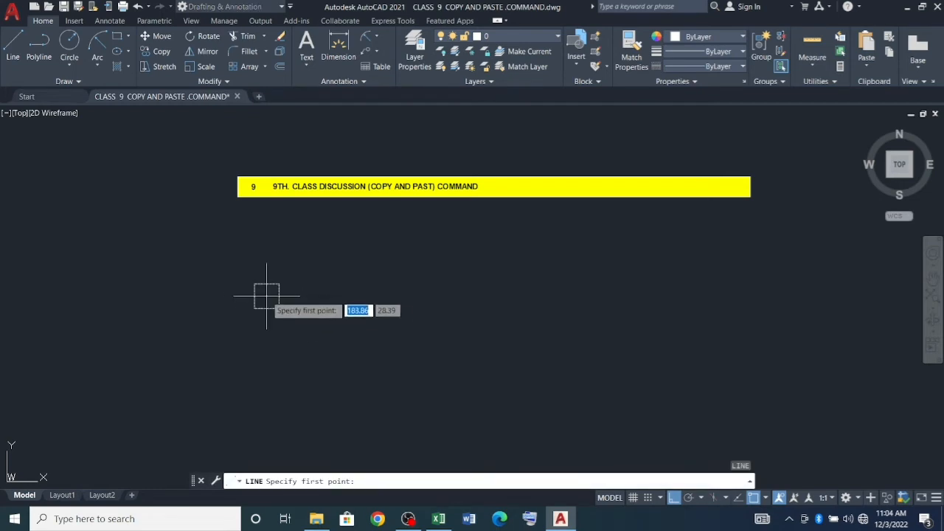
pyautogui.click(261, 290)
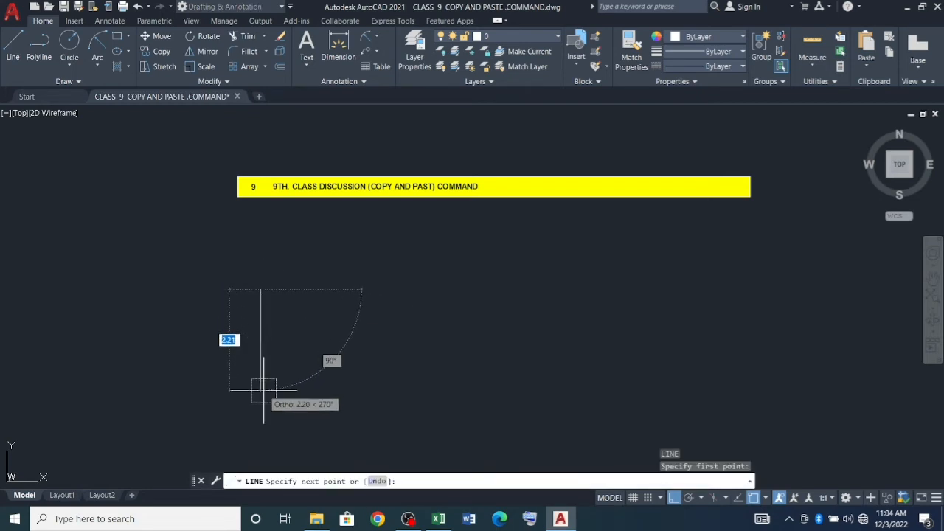
pyautogui.write('2')
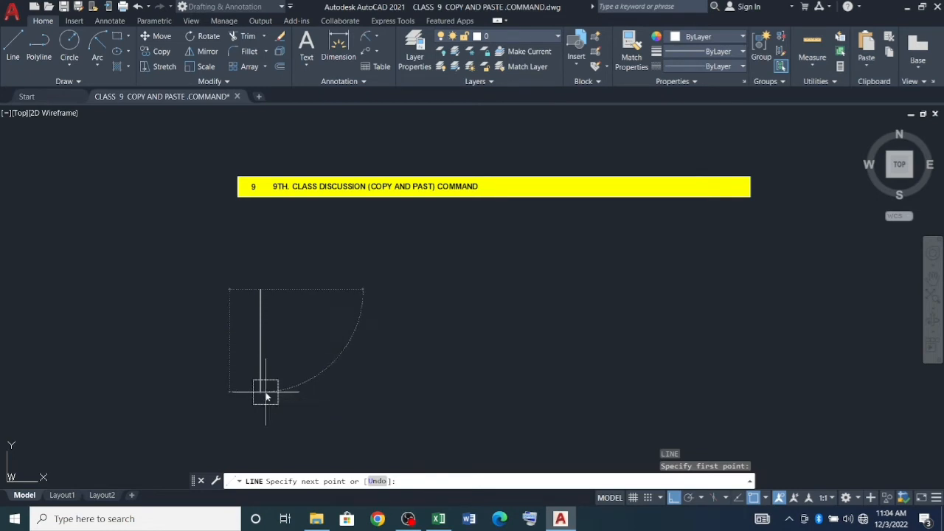
pyautogui.press('Return')
pyautogui.press('Return')
pyautogui.press('Escape')
pyautogui.press('Escape')
pyautogui.press('Escape')
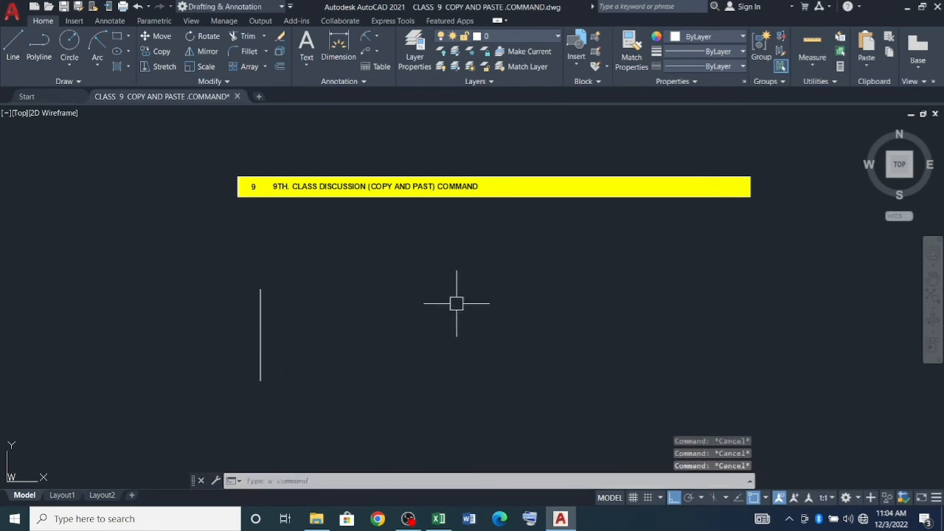
# Draw a small circle just to the right of the vertical line's upper end.
pyautogui.scroll(2, 317, 319)
pyautogui.scroll(-2, 290, 265)
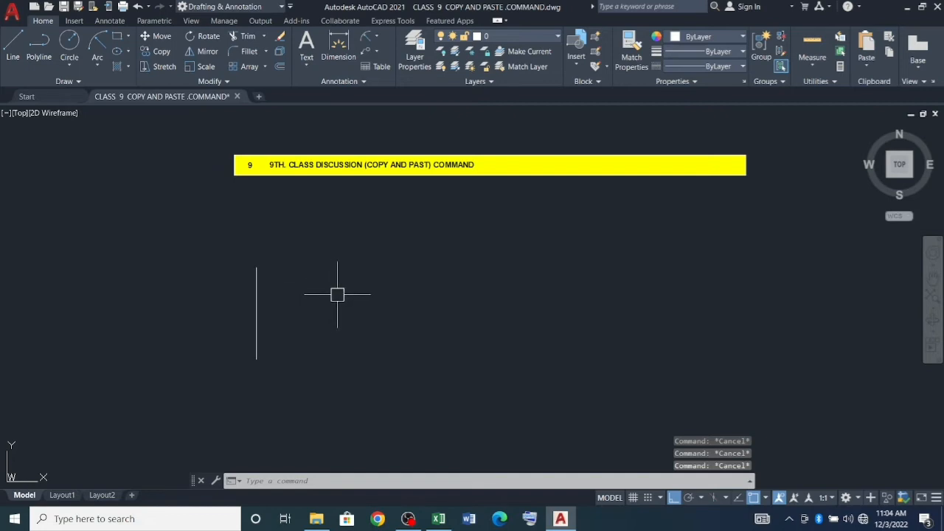
pyautogui.write('c')
pyautogui.press('Return')
pyautogui.scroll(2, 314, 272)
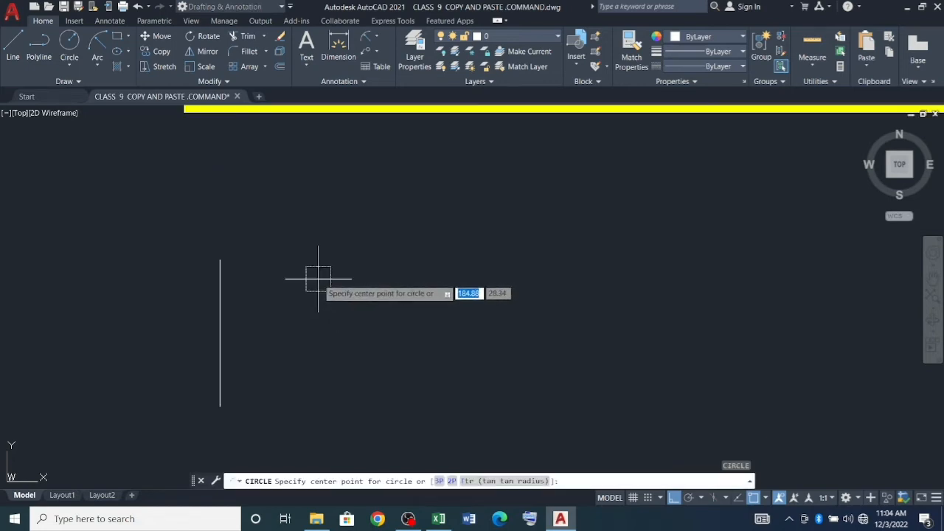
pyautogui.click(314, 265)
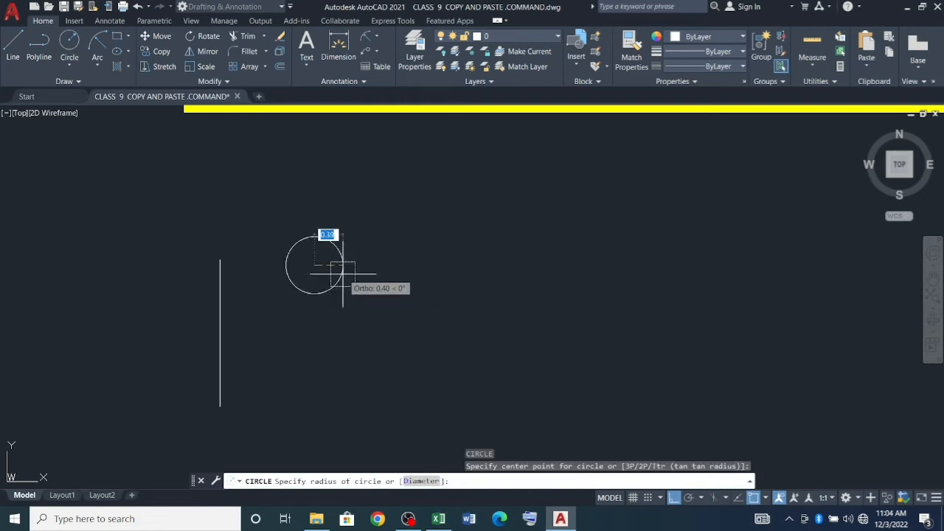
pyautogui.click(347, 271)
pyautogui.scroll(-2, 336, 281)
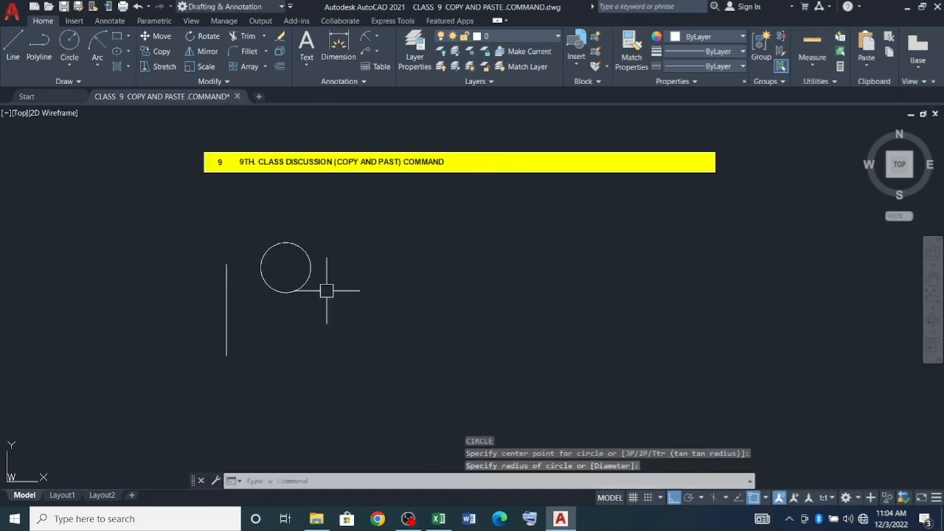
pyautogui.press('Escape')
pyautogui.press('Escape')
pyautogui.press('Escape')
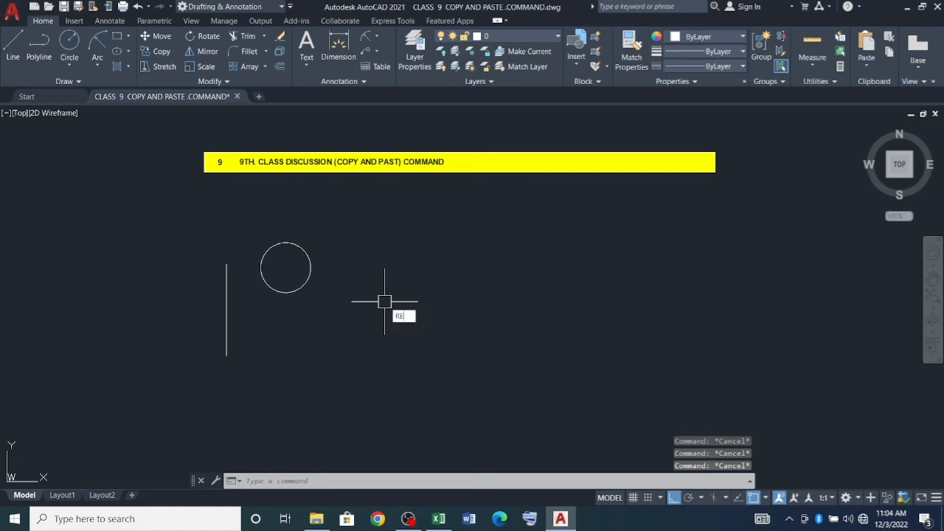
# Draw a small horizontal rectangle to the right of the circle, at about the same height.
pyautogui.write('REC')
pyautogui.press('Return')
pyautogui.click(402, 279)
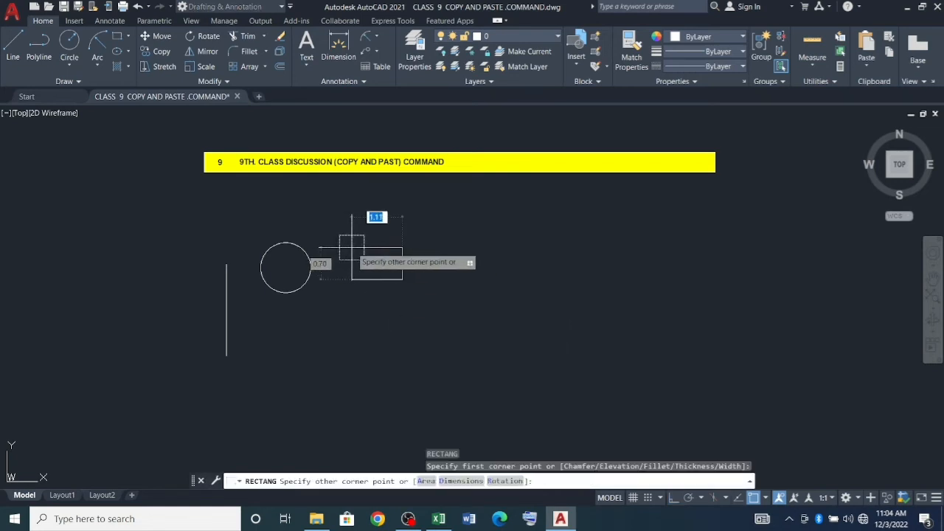
pyautogui.click(349, 243)
pyautogui.press('Escape')
pyautogui.press('Escape')
pyautogui.press('Escape')
# Draw a tall upright ellipse to the right of the rectangle by its axis endpoints.
pyautogui.write('EL')
pyautogui.press('Return')
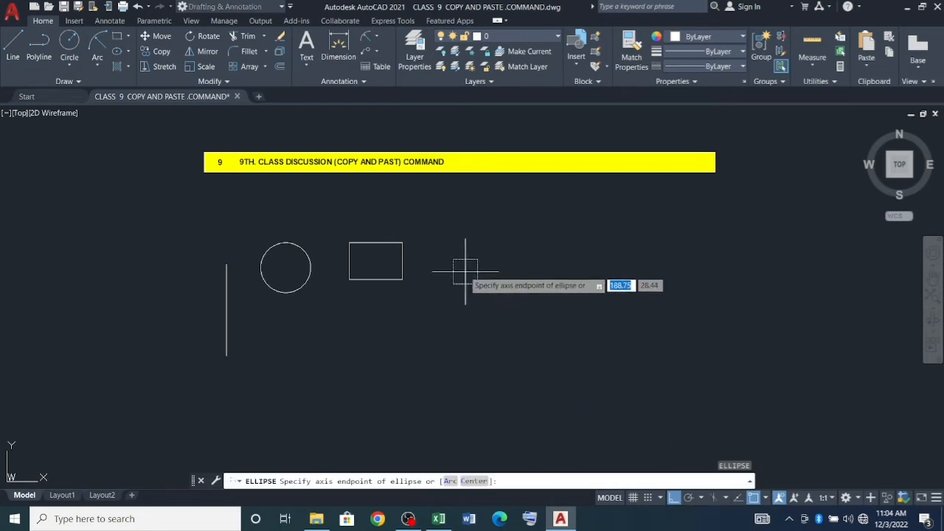
pyautogui.click(462, 268)
pyautogui.click(503, 276)
pyautogui.click(509, 218)
pyautogui.scroll(-2, 223, 327)
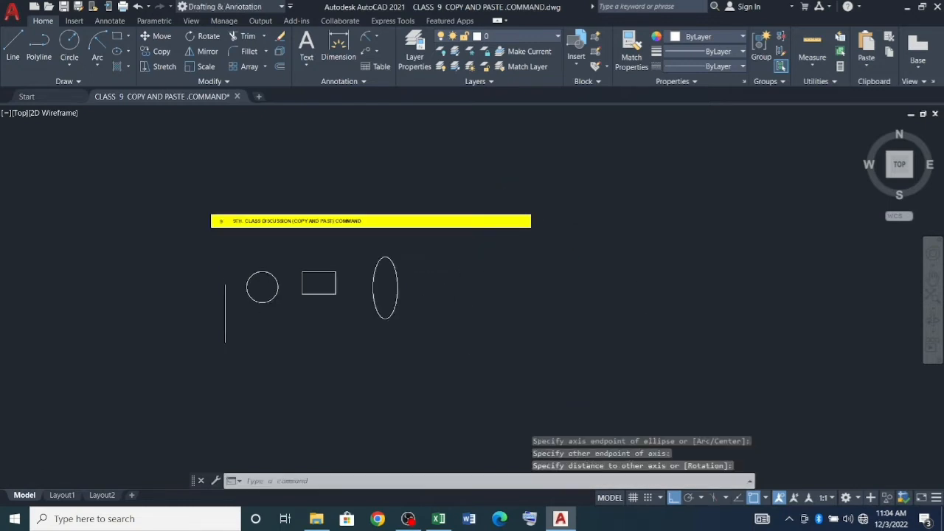
pyautogui.scroll(1, 353, 318)
pyautogui.press('Escape')
pyautogui.press('Escape')
pyautogui.press('Escape')
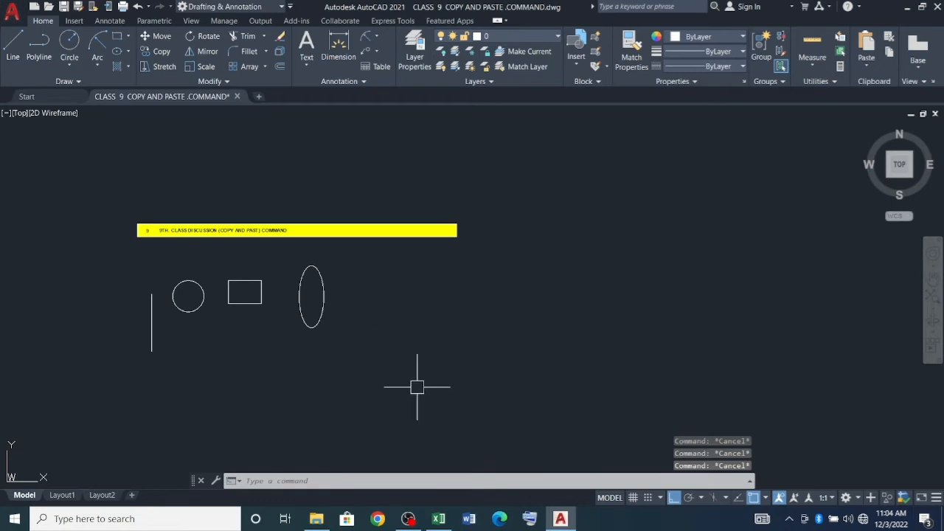
pyautogui.scroll(3, 252, 289)
pyautogui.scroll(-3, 325, 281)
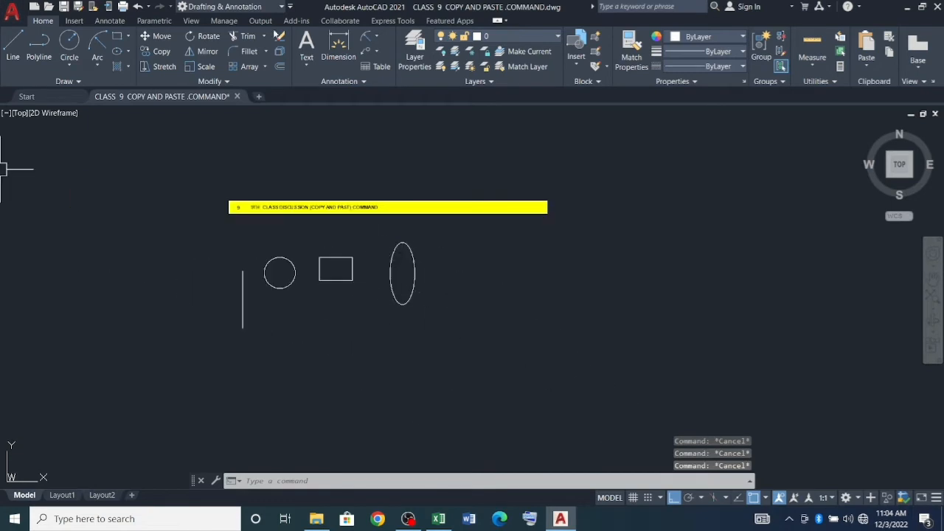
pyautogui.scroll(2, 400, 280)
pyautogui.scroll(-2, 332, 280)
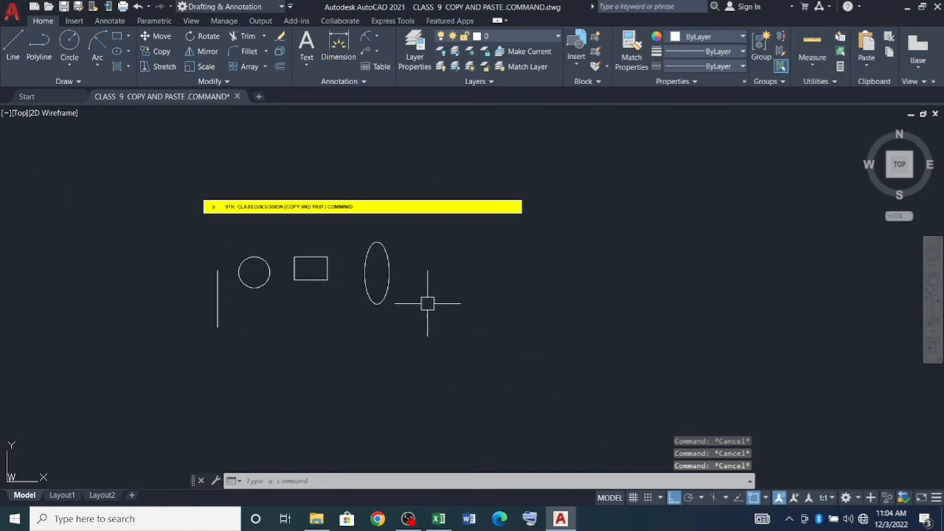
pyautogui.scroll(2, 331, 304)
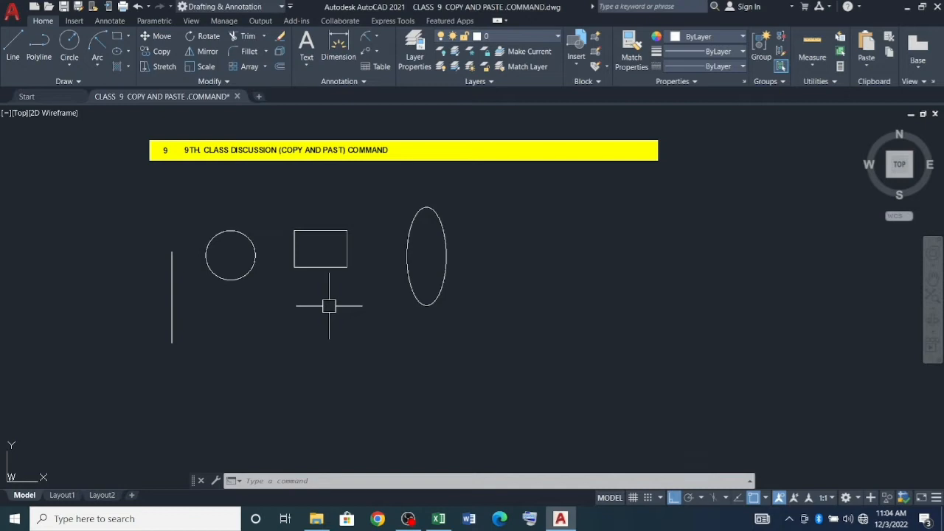
pyautogui.scroll(-2, 221, 311)
pyautogui.scroll(2, 443, 273)
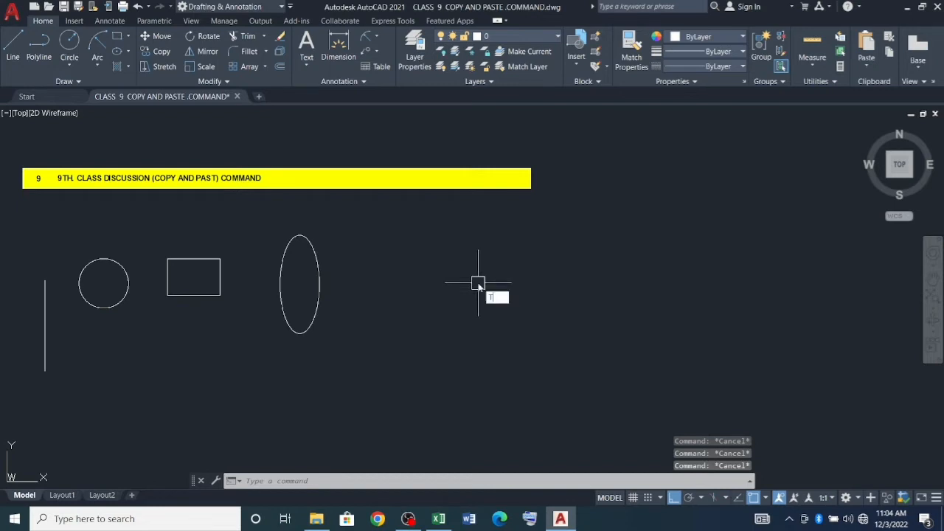
# Place single-line text reading "COPY AND PASTE" to the right of the ellipse, with a rotation angle of 0.
pyautogui.write('EXT')
pyautogui.press('Return')
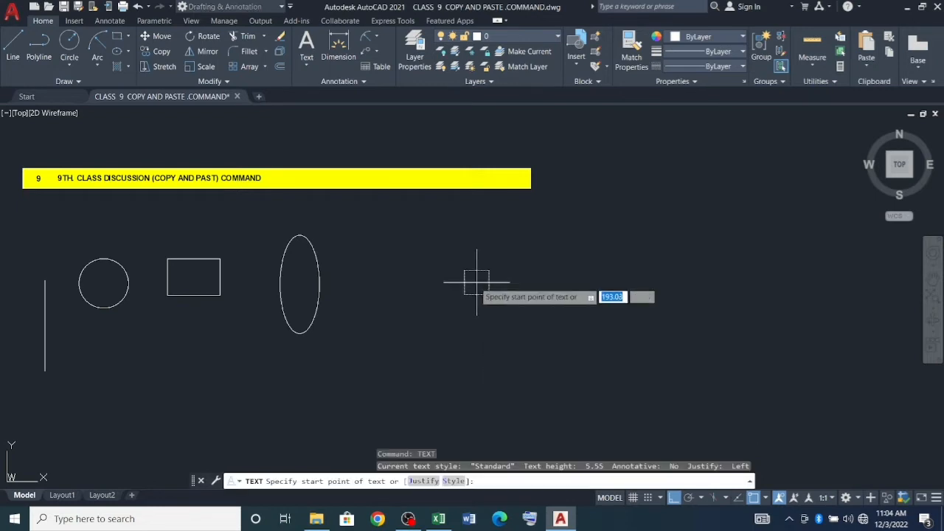
pyautogui.click(398, 283)
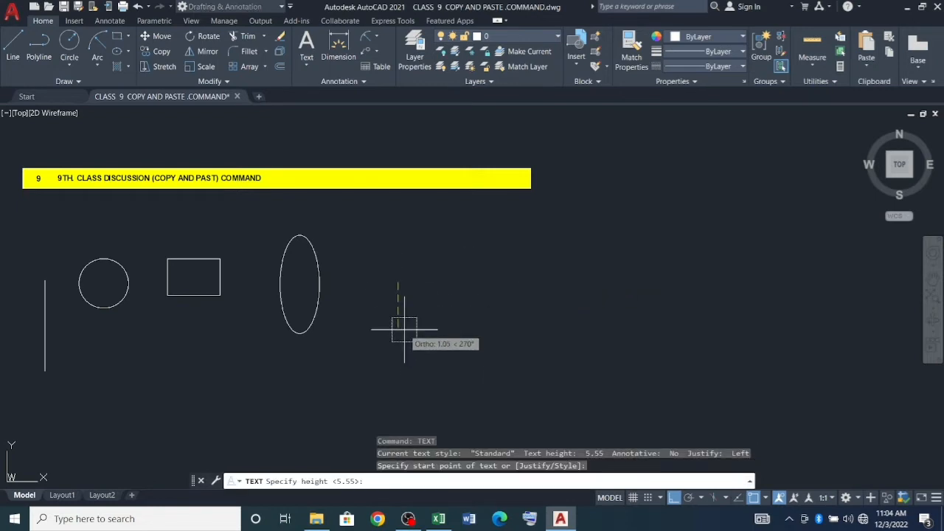
pyautogui.press('Return')
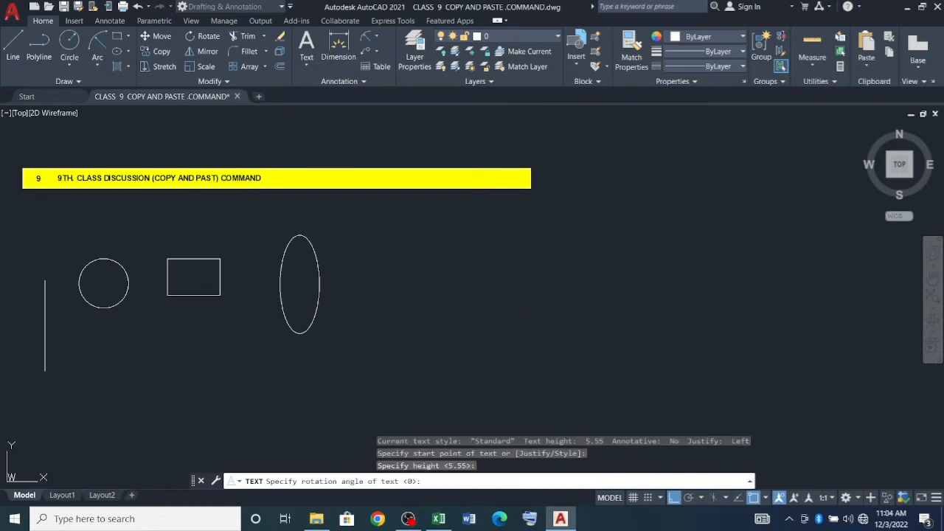
pyautogui.press('Return')
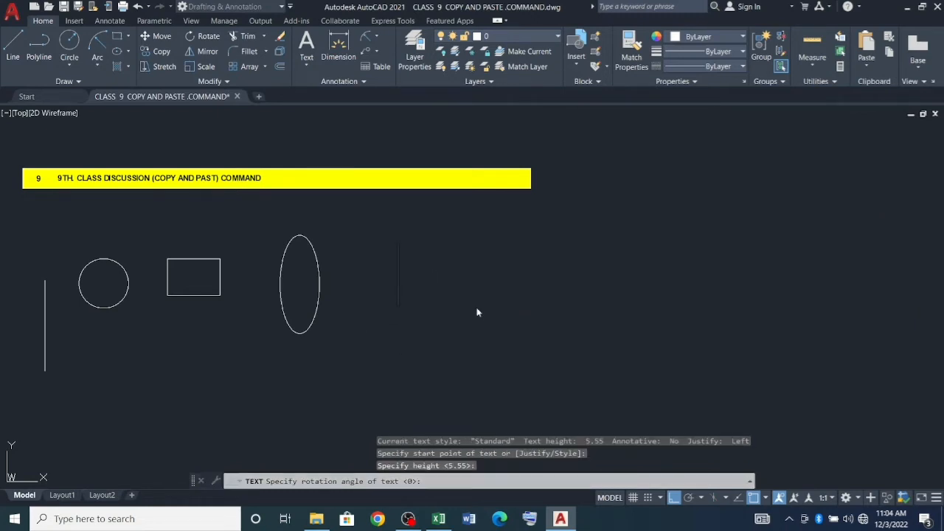
pyautogui.write('CO')
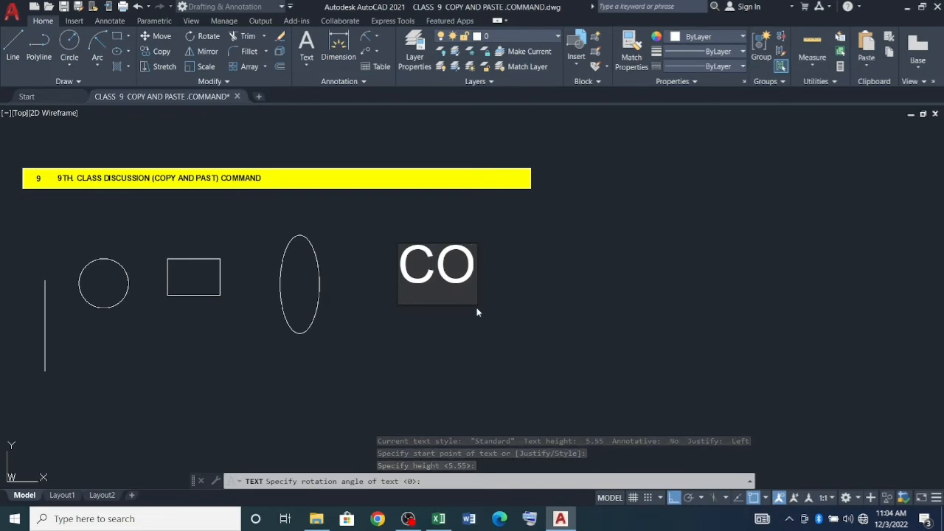
pyautogui.write('PY ')
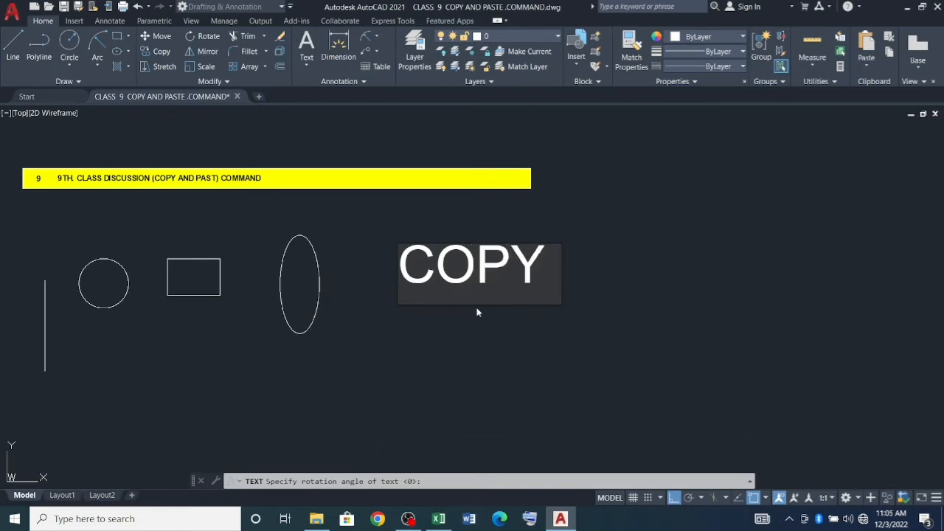
pyautogui.write('ANND')
pyautogui.press('BackSpace')
pyautogui.press('BackSpace')
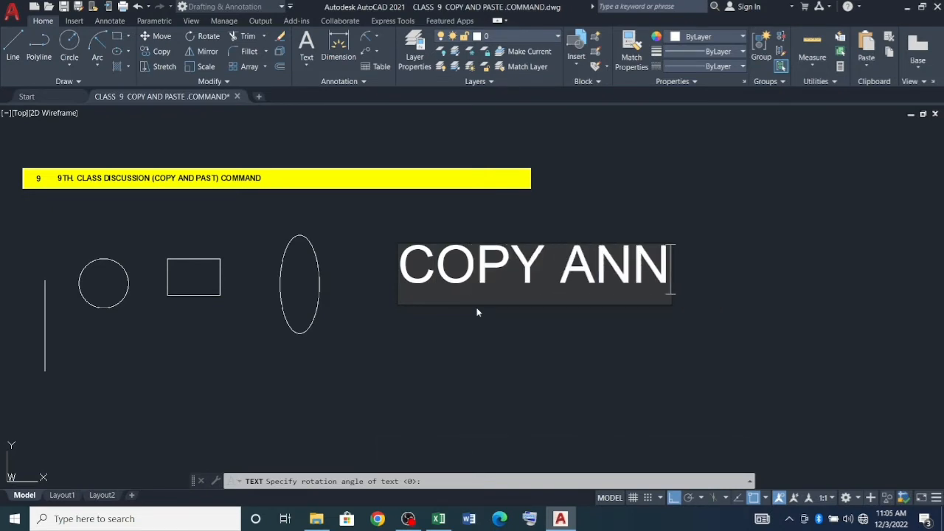
pyautogui.write('D P')
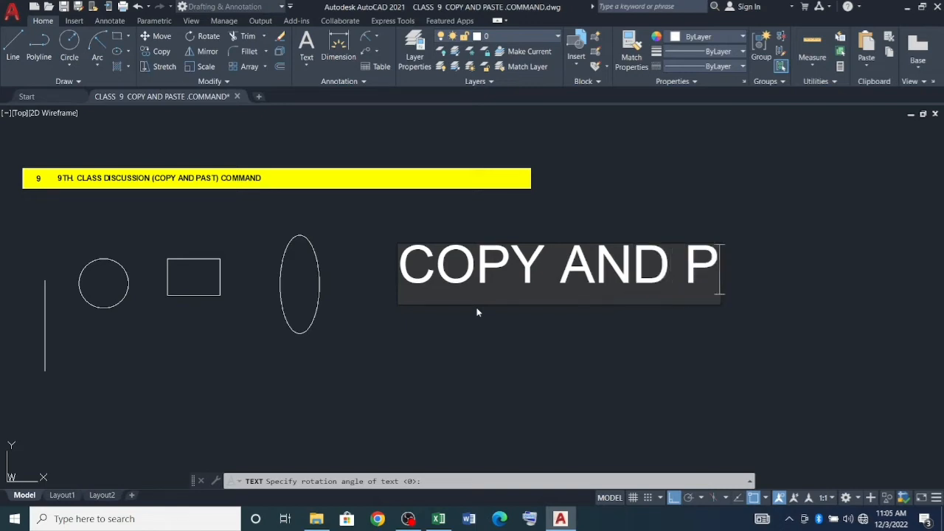
pyautogui.write('ASTE')
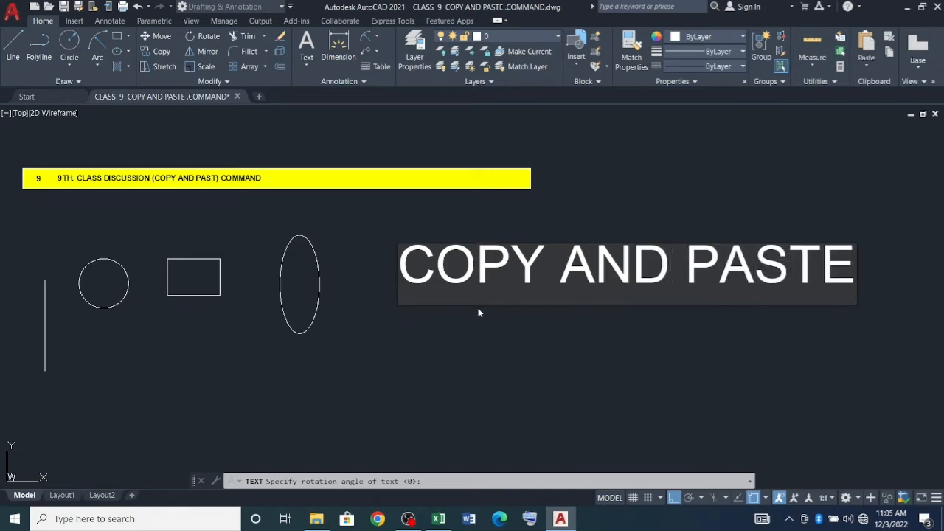
pyautogui.click(509, 373)
pyautogui.scroll(-2, 457, 258)
pyautogui.press('Escape')
pyautogui.press('Escape')
pyautogui.press('Escape')
pyautogui.press('Escape')
# Set the height of the "COPY AND PASTE" text to 0.5.
pyautogui.scroll(2, 521, 265)
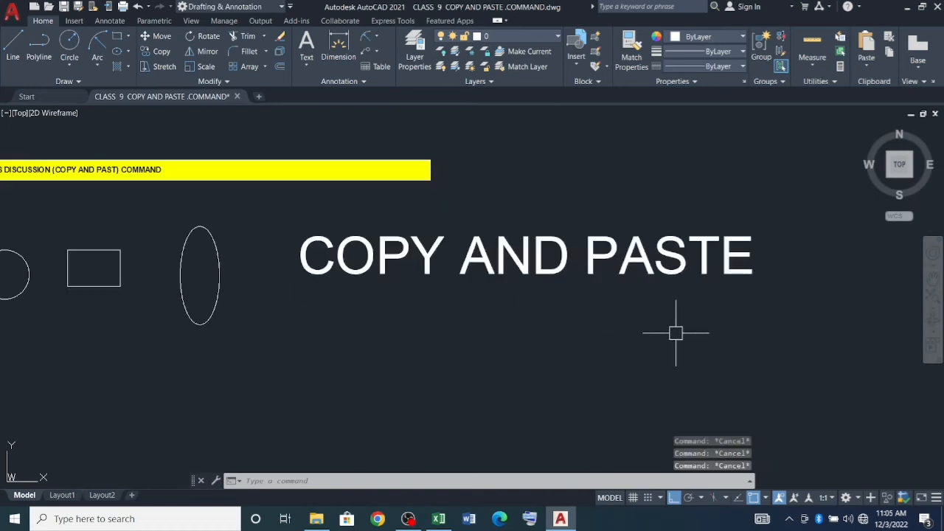
pyautogui.moveTo(659, 327); pyautogui.dragTo(544, 212)
pyautogui.click(723, 231)
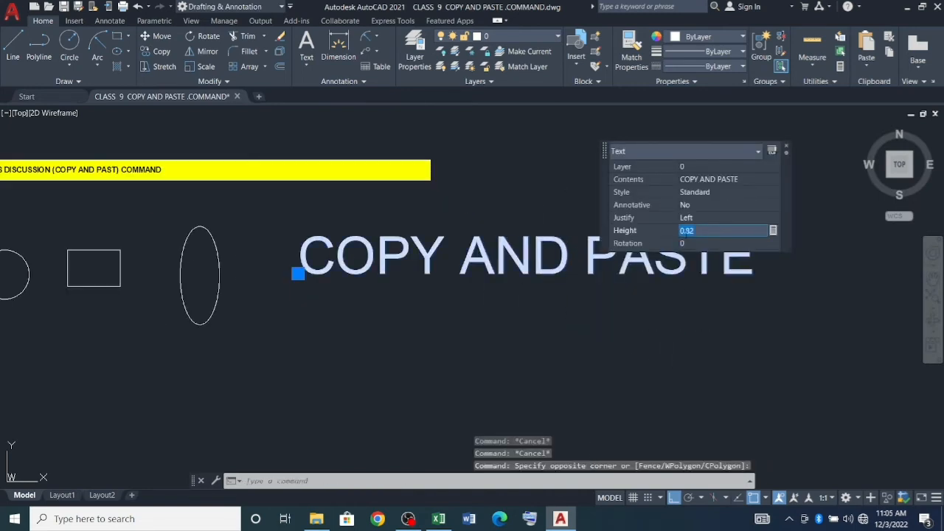
pyautogui.write('0.5')
pyautogui.press('Tab')
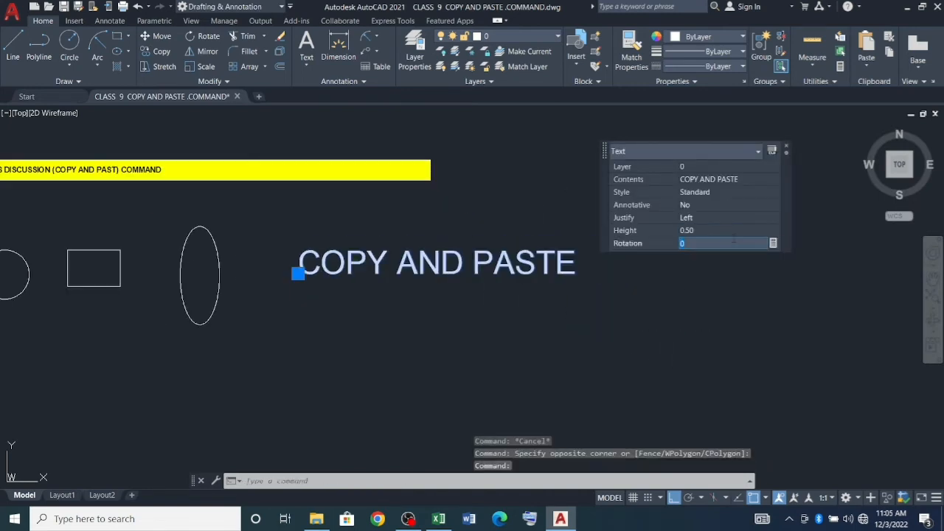
pyautogui.press('Escape')
pyautogui.press('Escape')
pyautogui.scroll(-2, 512, 253)
pyautogui.scroll(2, 428, 214)
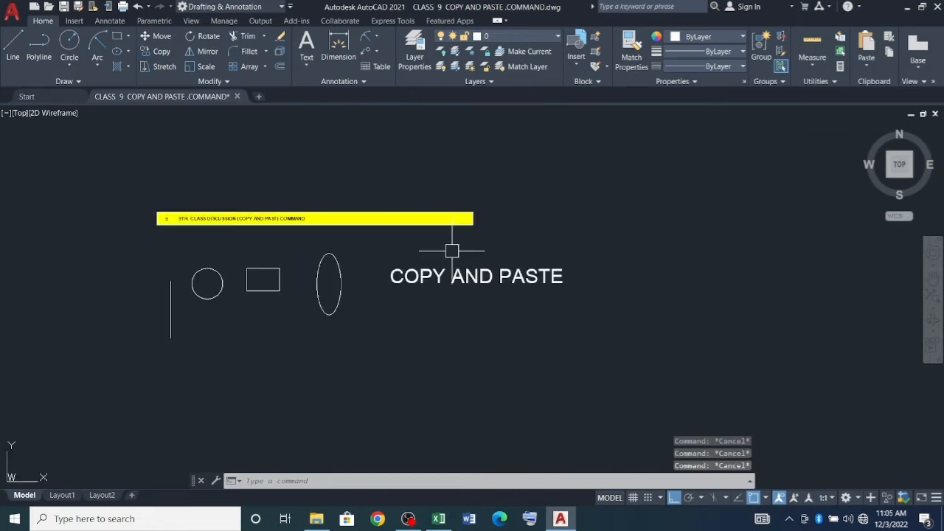
pyautogui.scroll(-2, 356, 248)
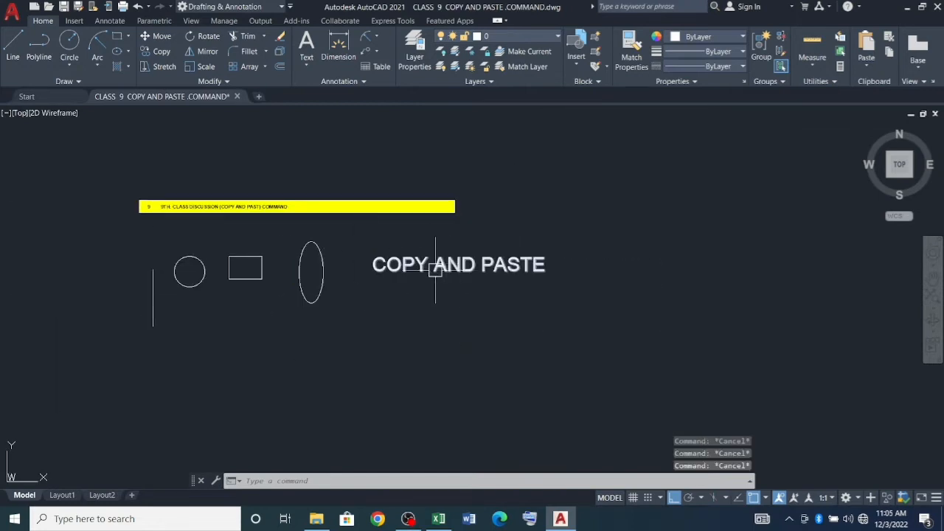
pyautogui.scroll(2, 152, 292)
pyautogui.scroll(-2, 222, 261)
pyautogui.scroll(2, 174, 303)
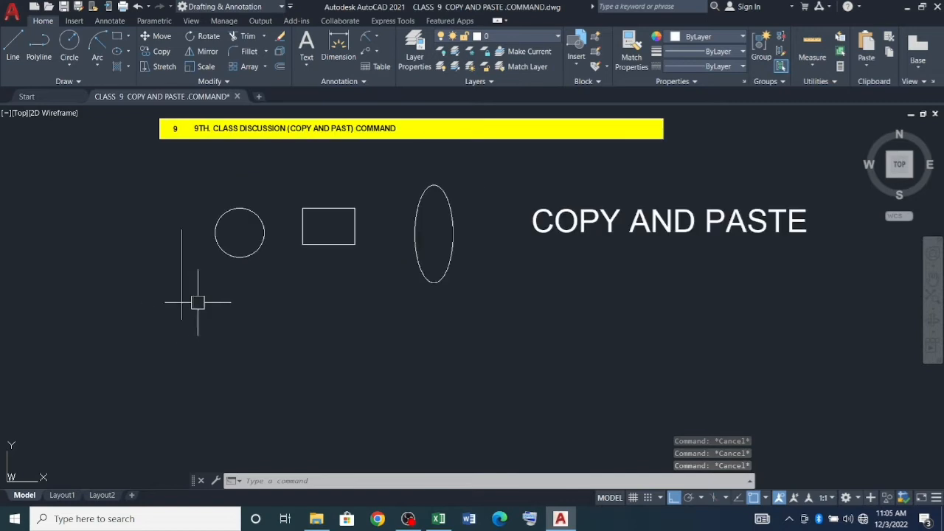
pyautogui.click(253, 373)
pyautogui.click(152, 287)
pyautogui.press('Escape')
pyautogui.press('Escape')
pyautogui.press('Escape')
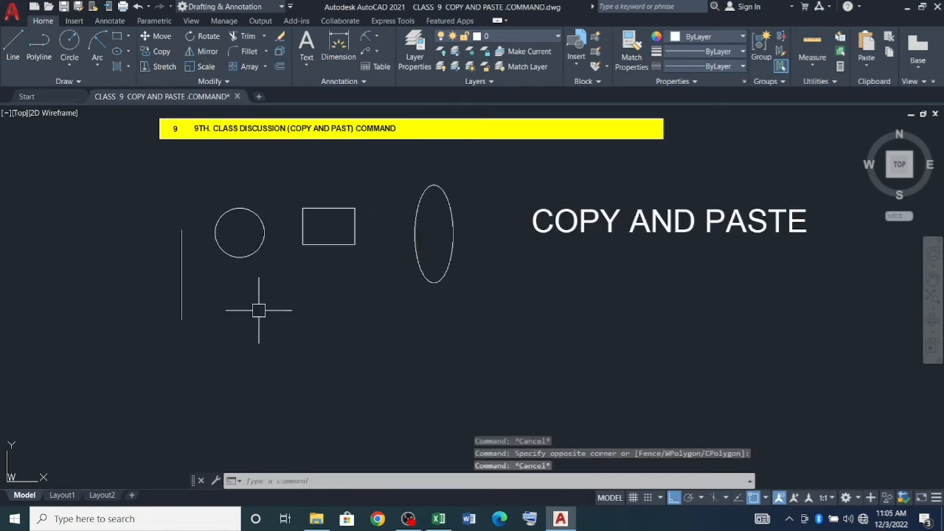
pyautogui.scroll(-2, 337, 324)
pyautogui.scroll(3, 239, 283)
pyautogui.click(241, 310)
pyautogui.press('Escape')
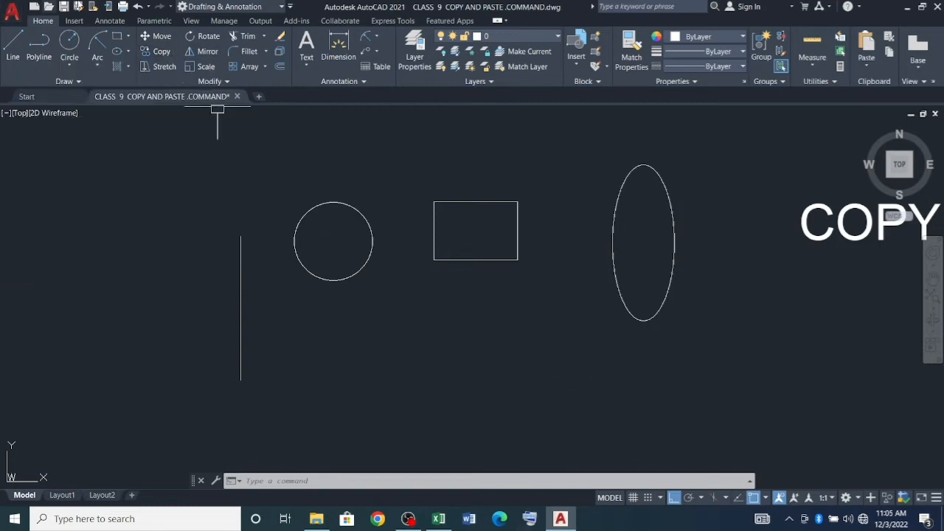
pyautogui.press('Escape')
pyautogui.click(509, 369)
pyautogui.press('Escape')
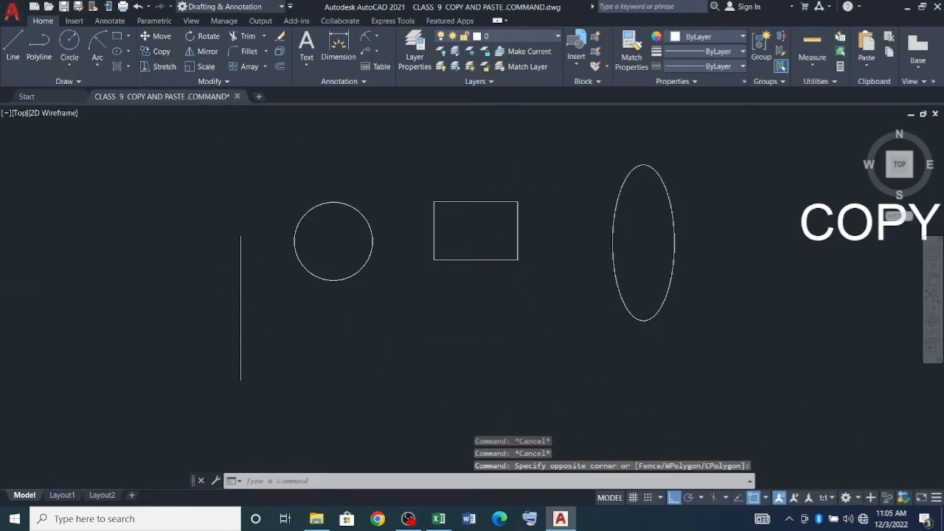
pyautogui.scroll(-4, 287, 281)
pyautogui.scroll(4, 304, 311)
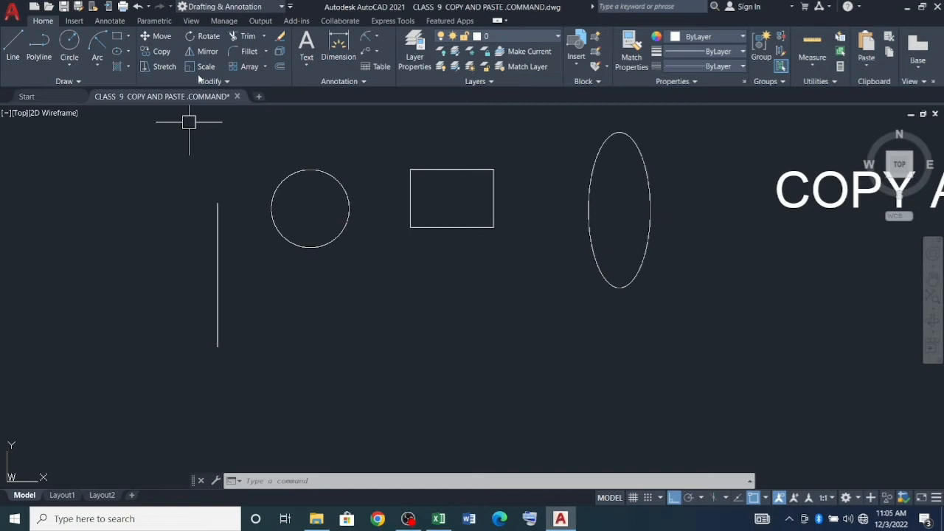
pyautogui.press('Escape')
pyautogui.press('Escape')
pyautogui.press('Escape')
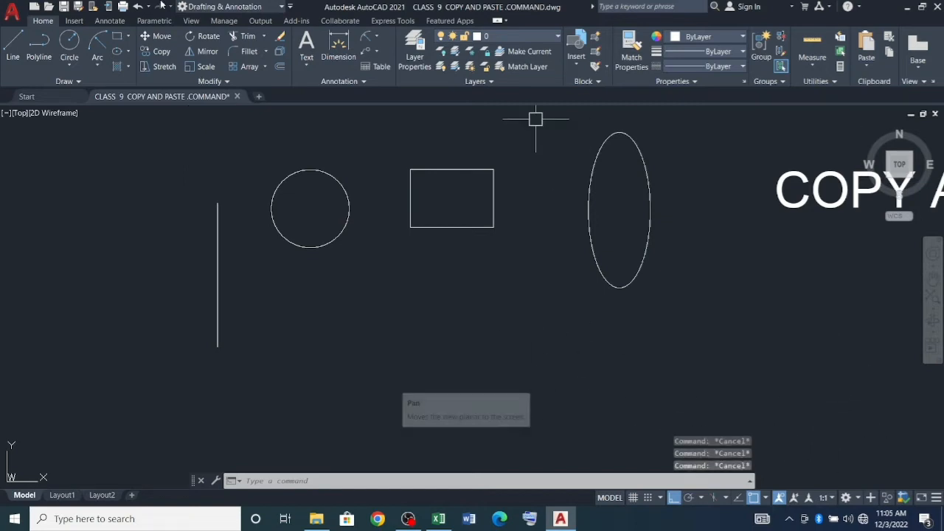
pyautogui.click(486, 354)
pyautogui.click(382, 290)
pyautogui.press('Escape')
pyautogui.press('Escape')
pyautogui.press('Escape')
pyautogui.write('CO')
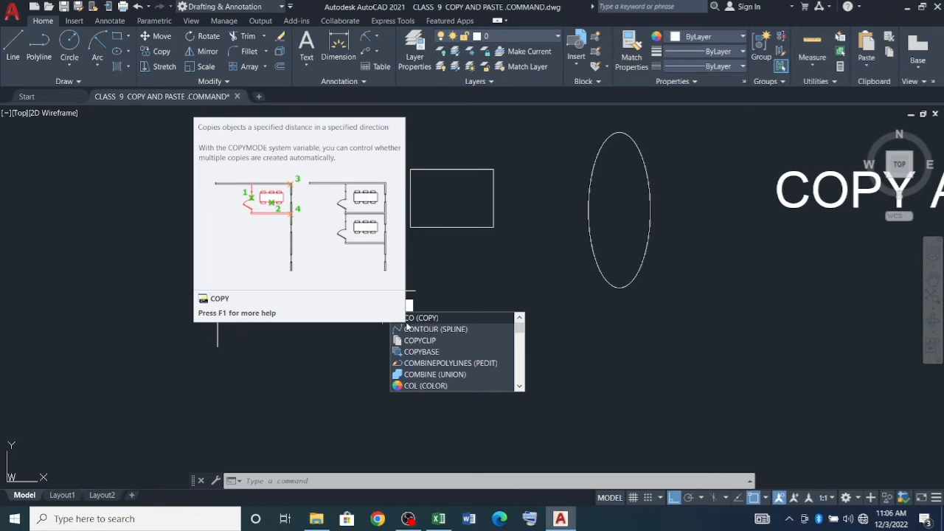
pyautogui.press('Escape')
pyautogui.press('Escape')
pyautogui.press('Escape')
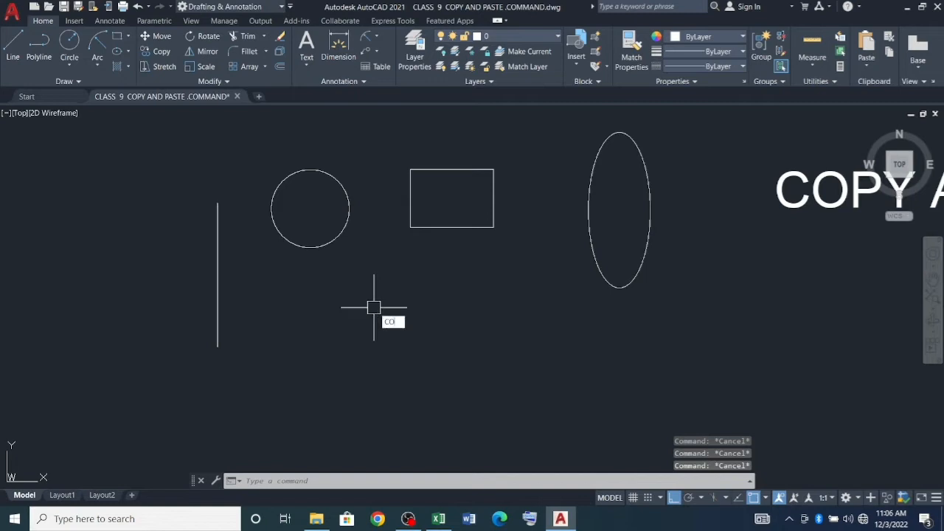
# Copy the vertical line using the Displacement option, accepting the default displacement of 0.00, 0.00, 0.00.
pyautogui.press('Return')
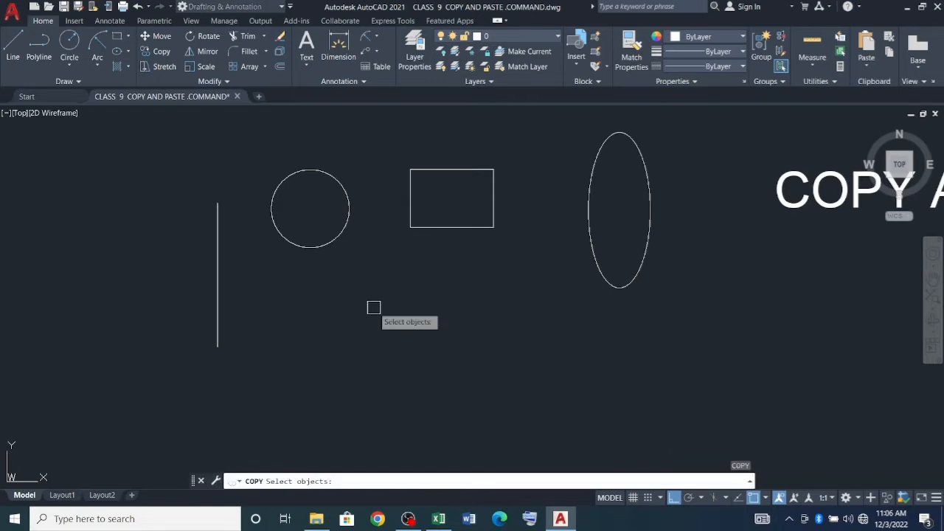
pyautogui.scroll(-2, 362, 250)
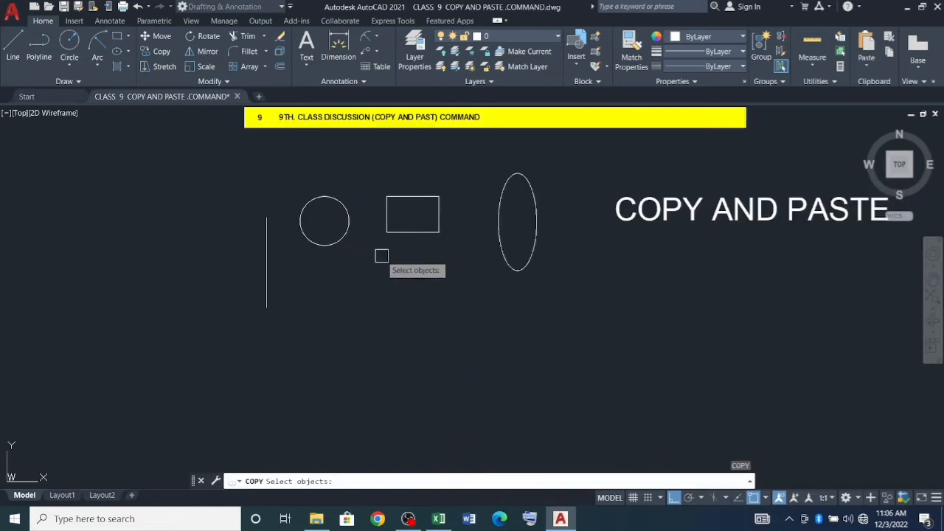
pyautogui.scroll(2, 302, 265)
pyautogui.click(285, 307)
pyautogui.click(220, 247)
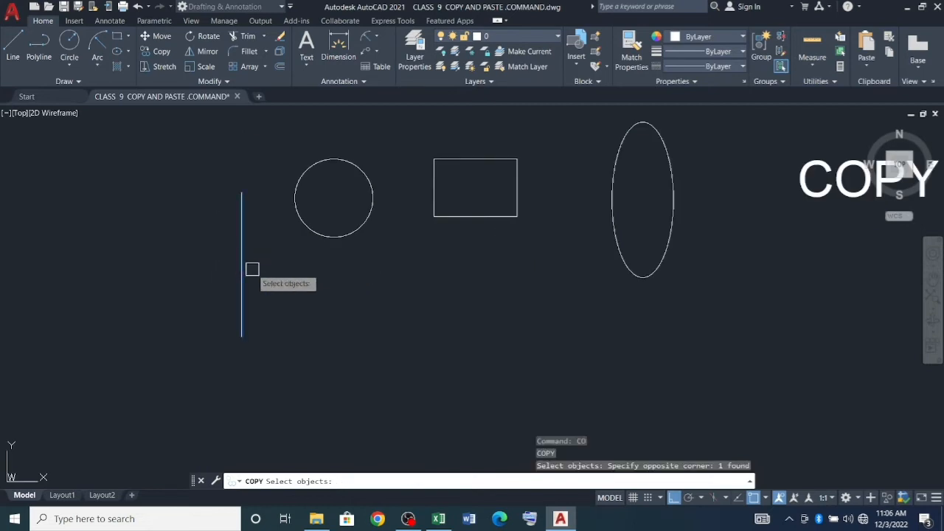
pyautogui.scroll(-2, 476, 357)
pyautogui.scroll(2, 350, 299)
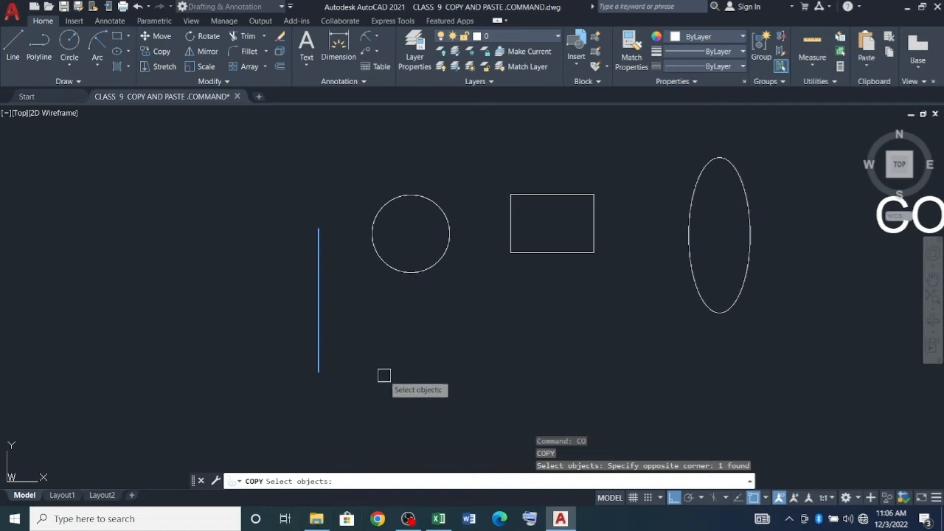
pyautogui.press('Return')
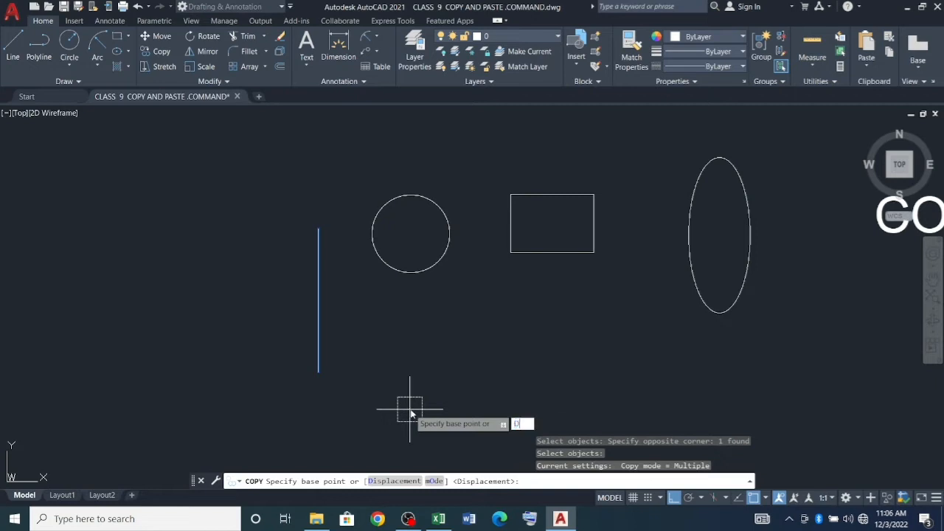
pyautogui.press('Return')
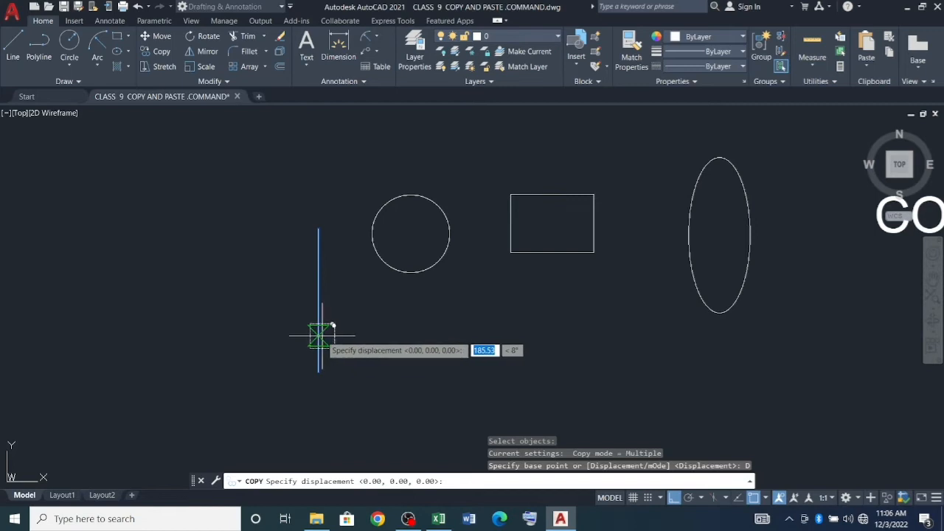
pyautogui.press('Return')
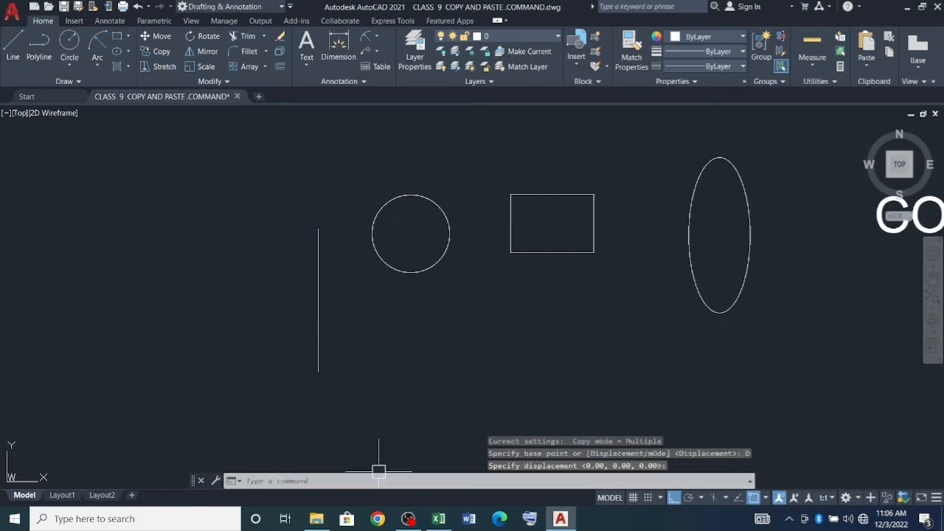
pyautogui.press('Escape')
pyautogui.press('Escape')
pyautogui.press('Escape')
# Copy the vertical line seven times to its left at uneven spacings, using a base point on the line.
pyautogui.scroll(-2, 319, 329)
pyautogui.scroll(2, 322, 328)
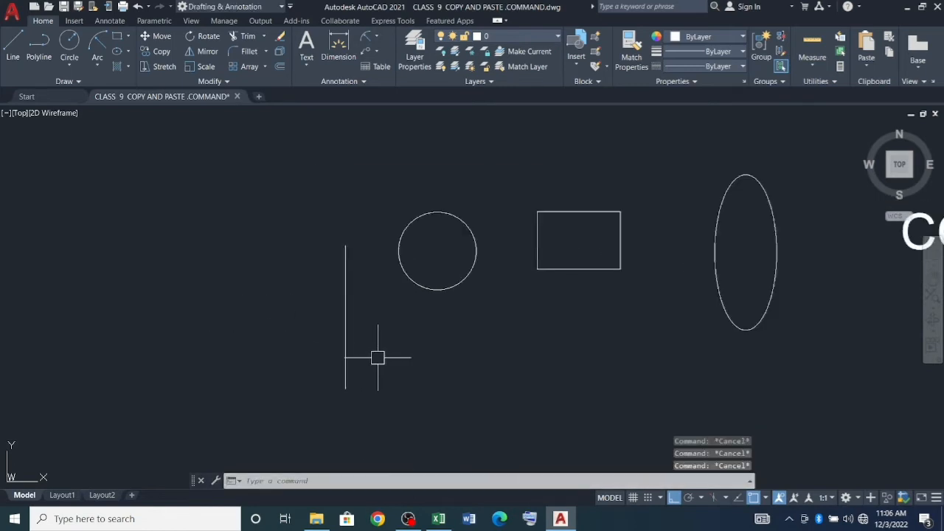
pyautogui.write('c')
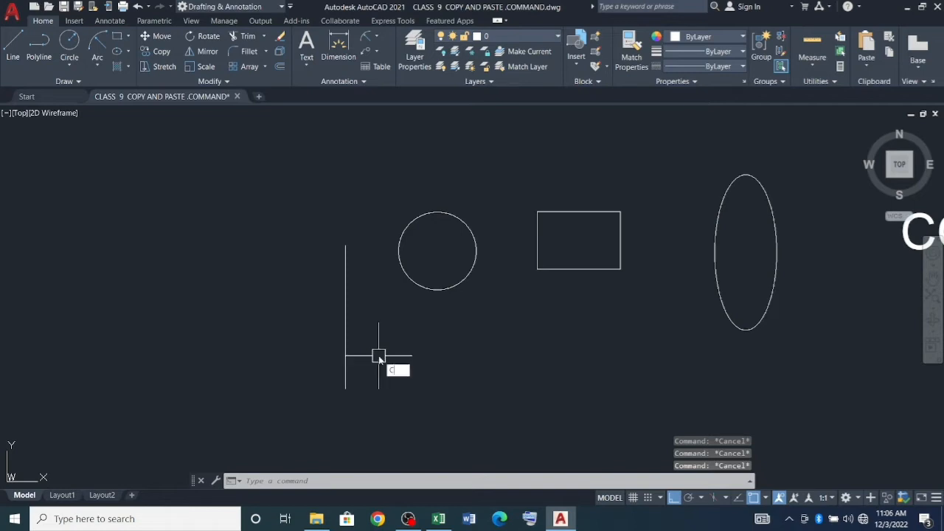
pyautogui.write('o')
pyautogui.press('Return')
pyautogui.click(381, 359)
pyautogui.click(288, 289)
pyautogui.press('Return')
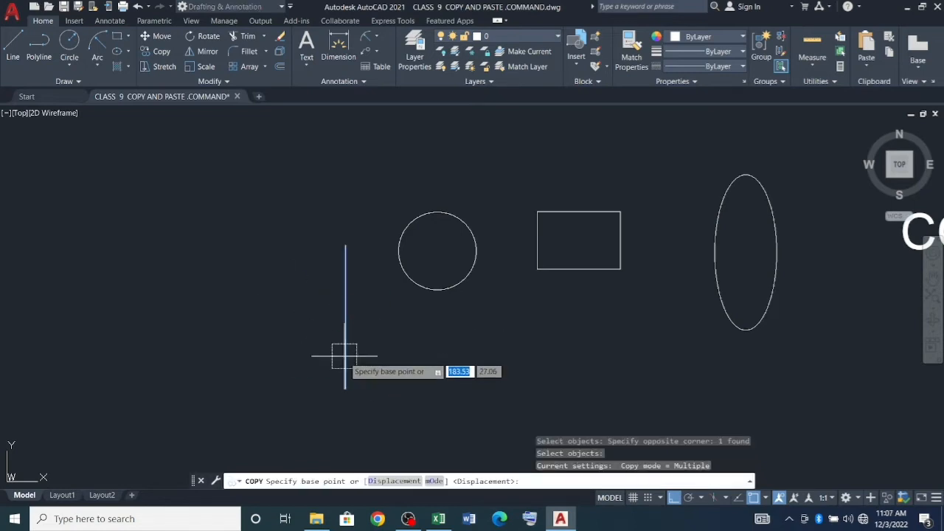
pyautogui.click(345, 317)
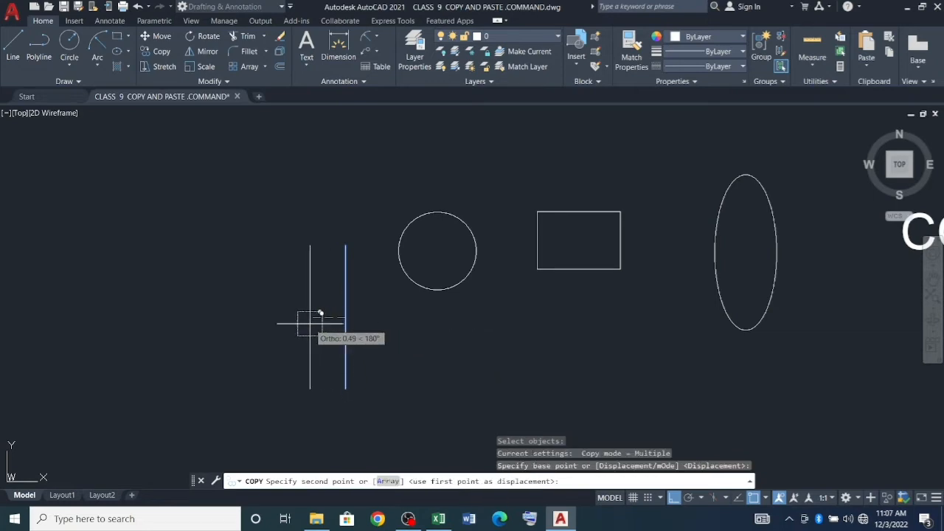
pyautogui.click(320, 314)
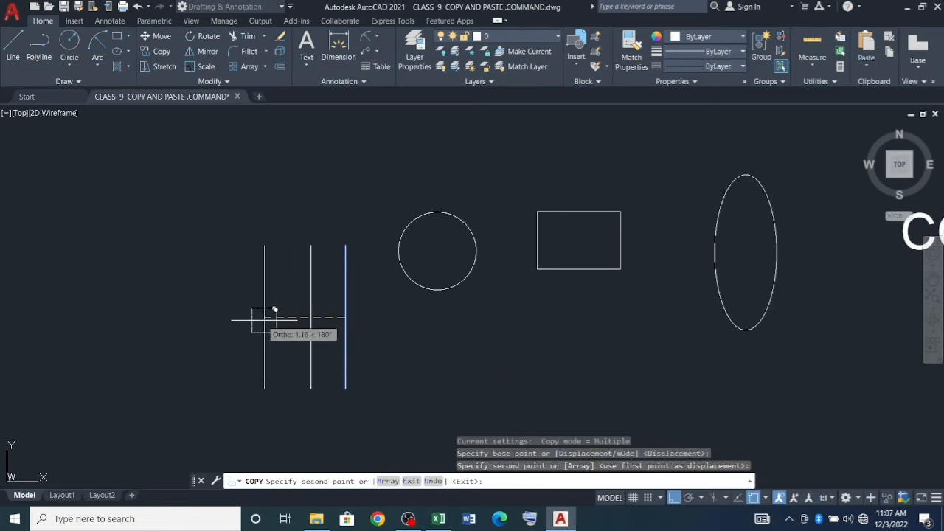
pyautogui.click(251, 313)
pyautogui.click(197, 312)
pyautogui.click(151, 312)
pyautogui.click(122, 313)
pyautogui.click(52, 317)
pyautogui.click(101, 346)
pyautogui.press('Escape')
pyautogui.press('Escape')
pyautogui.press('Escape')
pyautogui.scroll(-2, 11, 299)
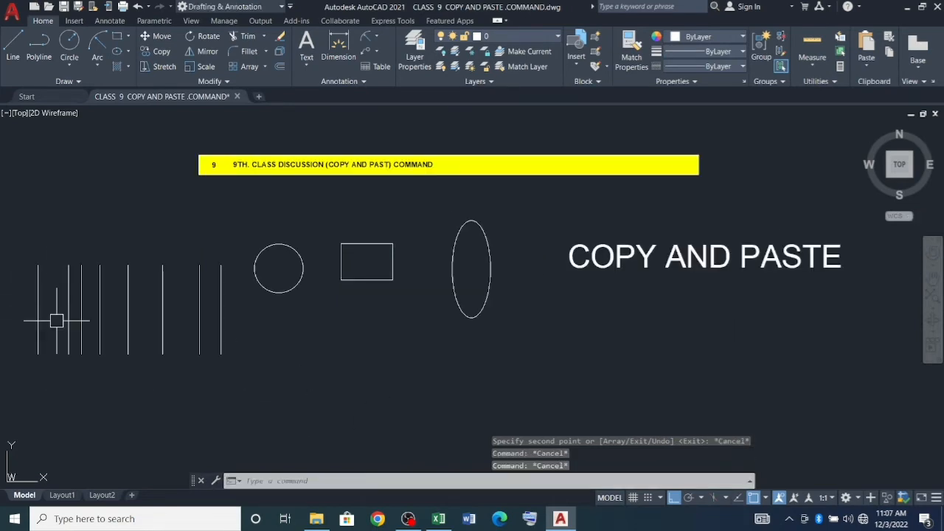
# Copy the circle by its centre to three spots below it, with the lowest copy shifted slightly to the right.
pyautogui.scroll(2, 211, 322)
pyautogui.write('CO')
pyautogui.press('Return')
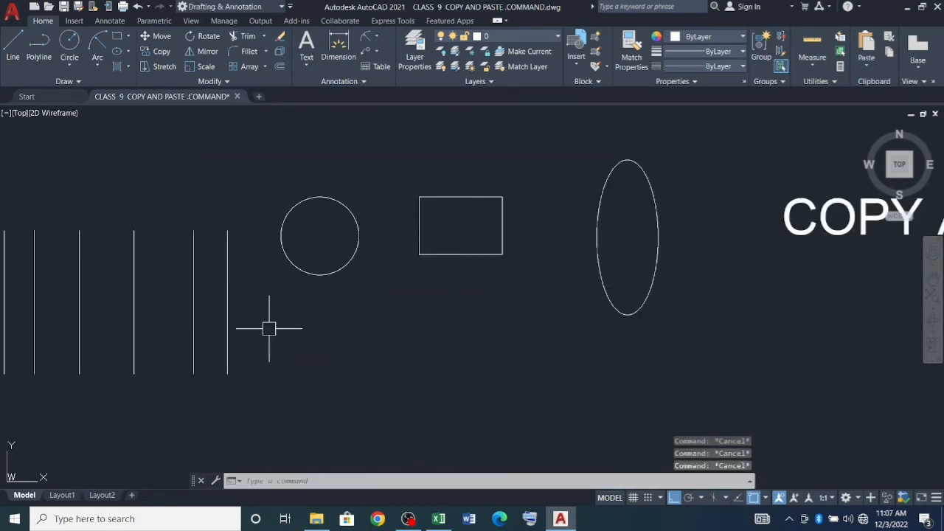
pyautogui.click(354, 312)
pyautogui.click(312, 221)
pyautogui.press('Return')
pyautogui.click(319, 237)
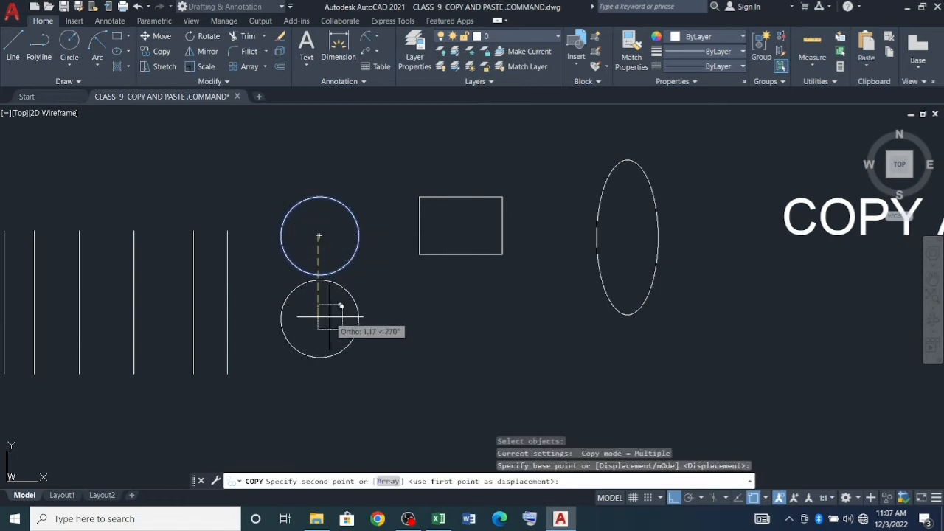
pyautogui.click(332, 317)
pyautogui.click(331, 373)
pyautogui.click(335, 411)
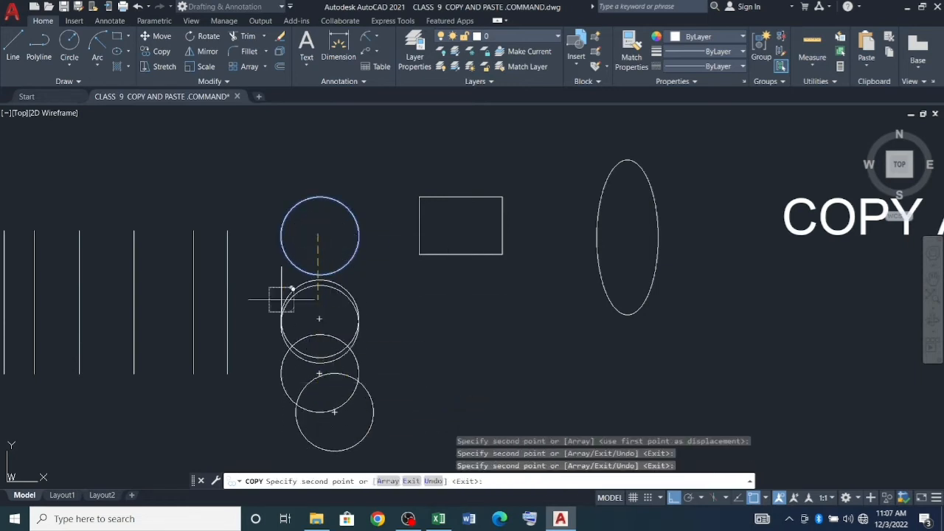
pyautogui.scroll(-2, 277, 297)
pyautogui.press('Escape')
pyautogui.press('Escape')
pyautogui.press('Escape')
pyautogui.press('Escape')
pyautogui.scroll(2, 317, 369)
pyautogui.click(364, 420)
pyautogui.click(325, 389)
pyautogui.press('Return')
pyautogui.press('Return')
pyautogui.scroll(-1, 230, 337)
pyautogui.press('Escape')
pyautogui.press('Escape')
pyautogui.press('Escape')
# Erase the lowest circle copy, which sits off the column's centre line.
pyautogui.scroll(2, 302, 371)
pyautogui.click(320, 405)
pyautogui.click(270, 362)
pyautogui.write('e')
pyautogui.press('Return')
pyautogui.scroll(-1, 325, 371)
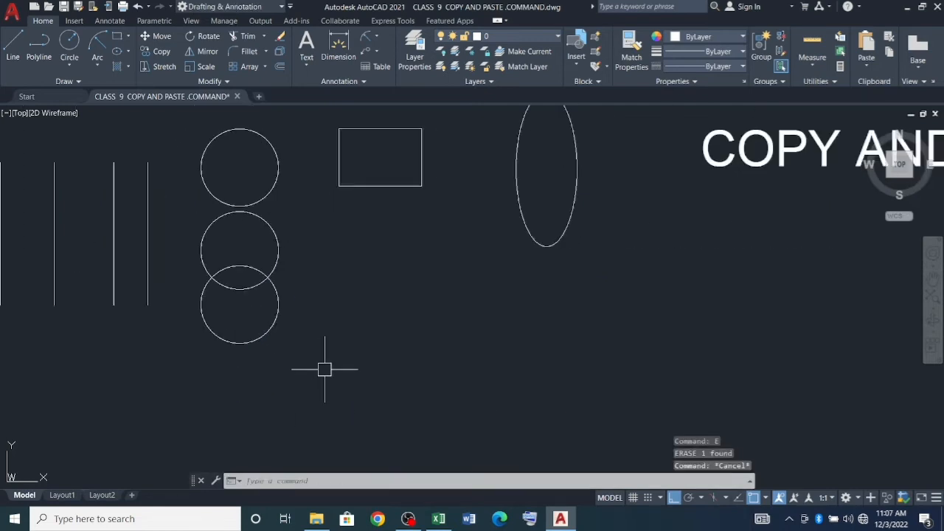
pyautogui.press('Escape')
pyautogui.press('Escape')
pyautogui.press('Escape')
# Copy the rectangle three times below itself so the copies form a stacked column.
pyautogui.scroll(-1, 322, 310)
pyautogui.scroll(2, 309, 302)
pyautogui.write('C')
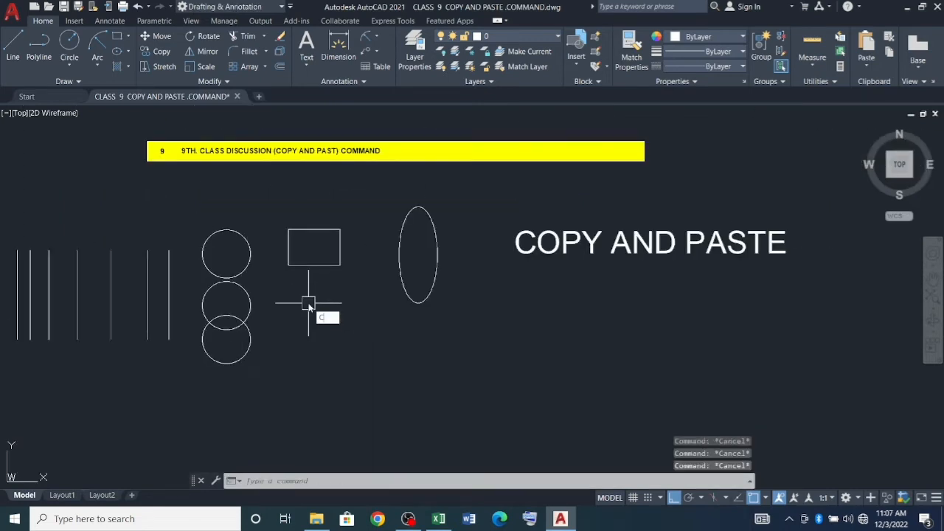
pyautogui.write('O')
pyautogui.press('Return')
pyautogui.click(330, 323)
pyautogui.click(278, 230)
pyautogui.press('Return')
pyautogui.click(320, 260)
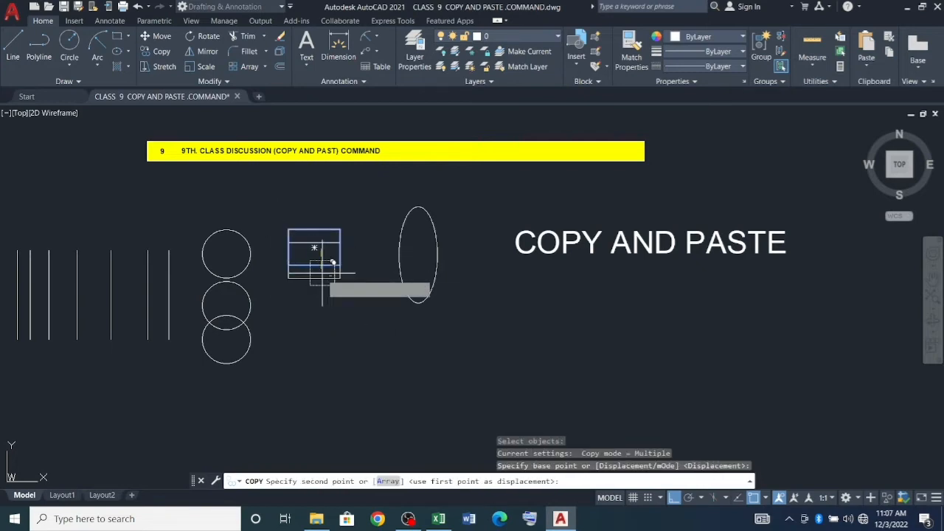
pyautogui.click(334, 298)
pyautogui.click(333, 335)
pyautogui.click(323, 338)
pyautogui.press('Escape')
pyautogui.press('Escape')
pyautogui.press('Escape')
# Copy the ellipse to two overlapping spots below the original.
pyautogui.write('CO')
pyautogui.press('Return')
pyautogui.click(462, 304)
pyautogui.click(420, 279)
pyautogui.press('Return')
pyautogui.click(422, 249)
pyautogui.click(418, 303)
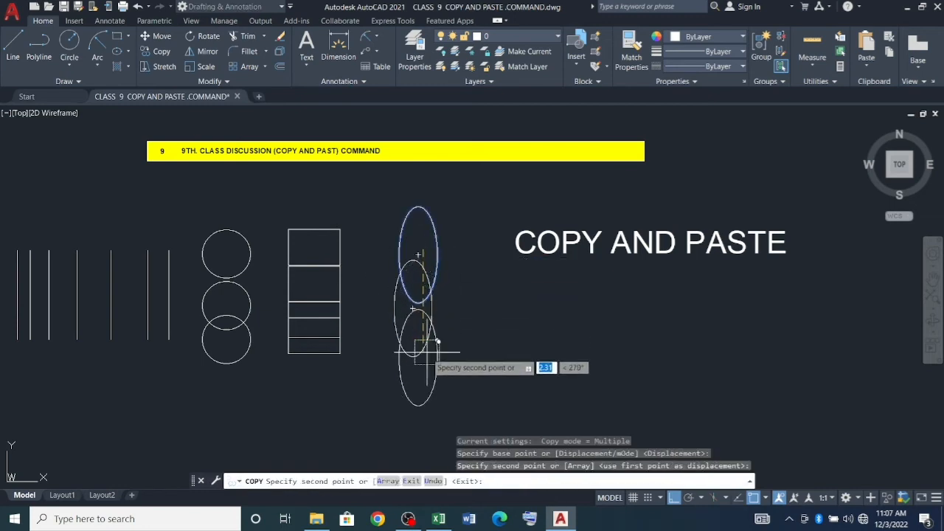
pyautogui.click(413, 356)
pyautogui.press('Escape')
pyautogui.press('Escape')
pyautogui.press('Escape')
pyautogui.press('Escape')
pyautogui.scroll(-1, 301, 275)
pyautogui.scroll(1, 557, 282)
pyautogui.scroll(-1, 324, 273)
pyautogui.scroll(1, 407, 255)
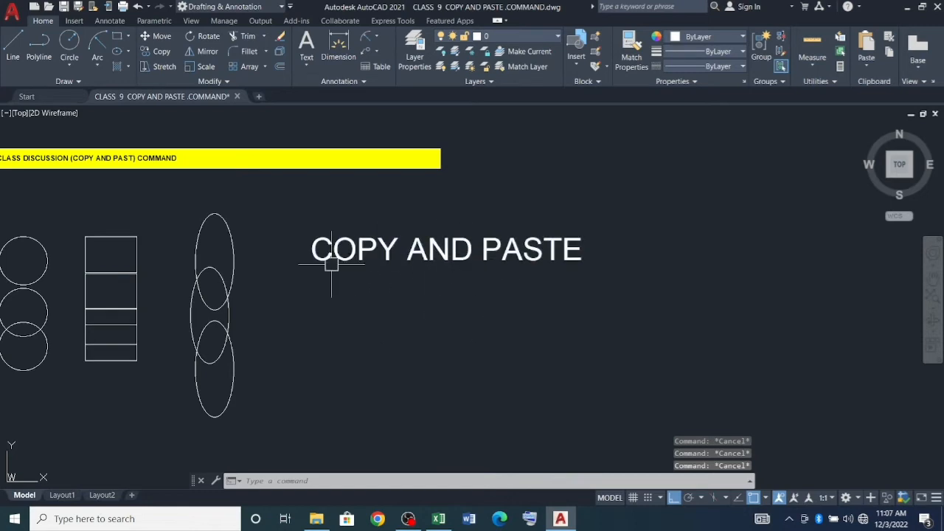
pyautogui.scroll(-1, 315, 281)
pyautogui.doubleClick(391, 263)
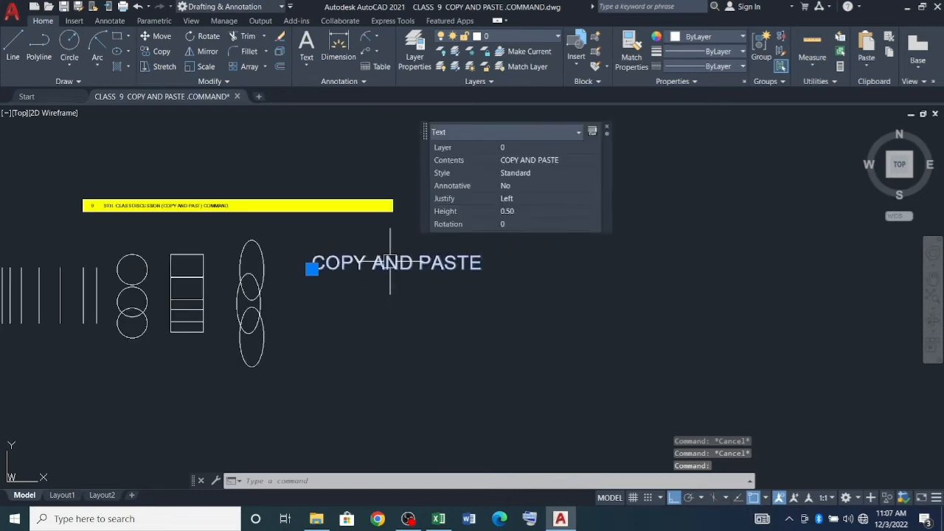
pyautogui.scroll(3, 382, 287)
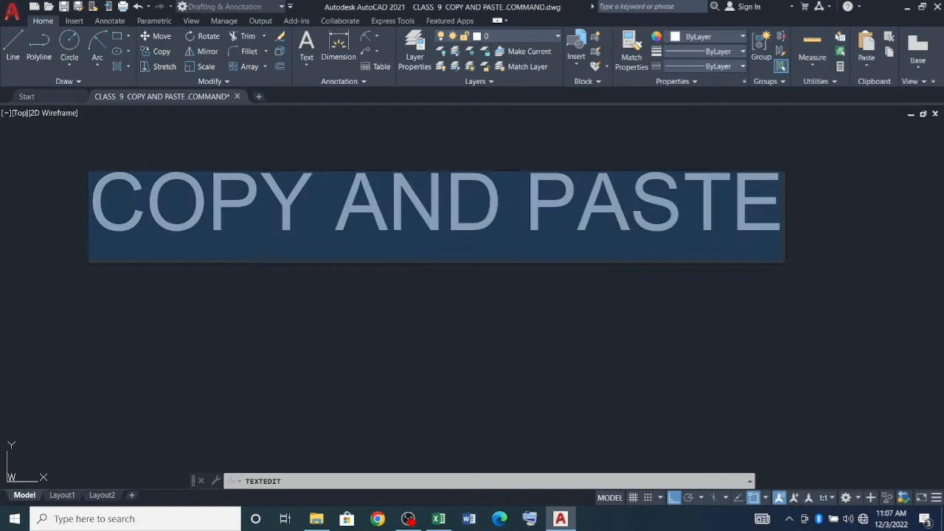
pyautogui.press('Escape')
pyautogui.scroll(-3, 380, 285)
# Select the "COPY AND PASTE" text, copy it to the clipboard and clear the selection.
pyautogui.click(373, 274)
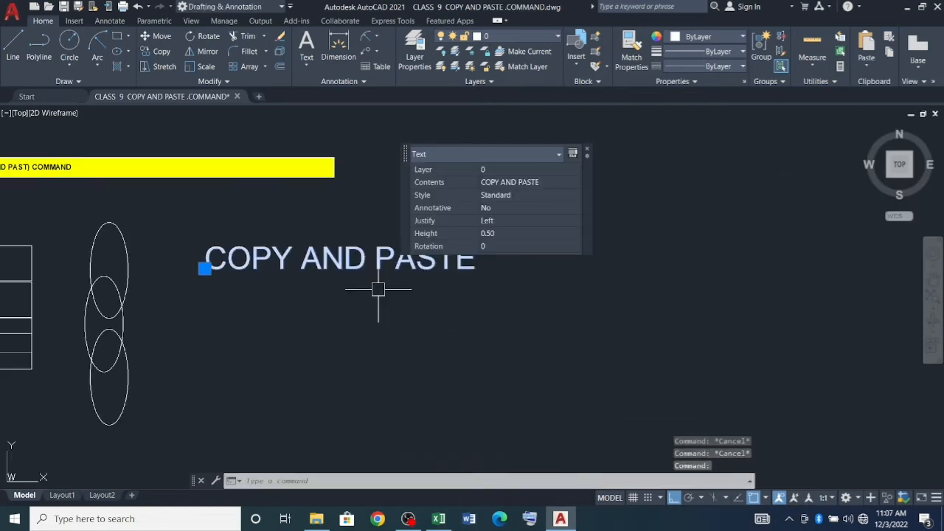
pyautogui.hotkey('ctrl', 'c')
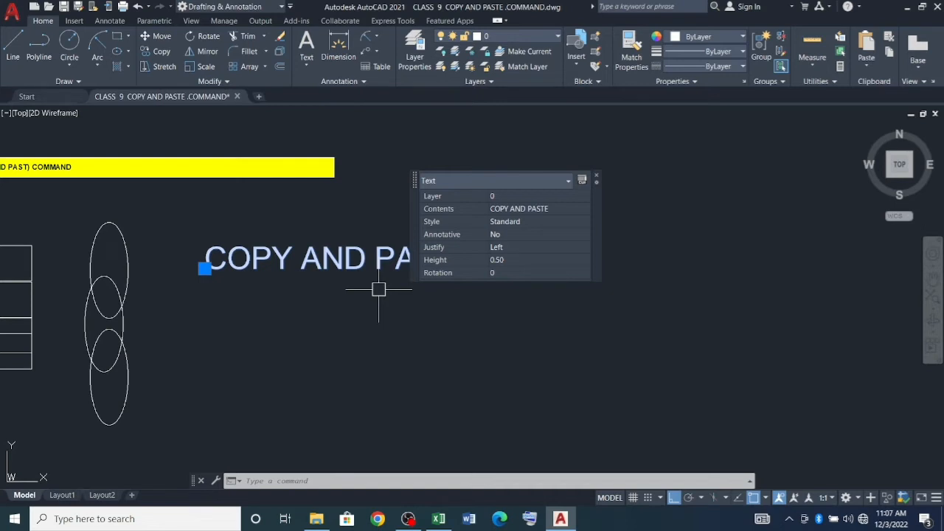
pyautogui.press('Escape')
pyautogui.press('Escape')
pyautogui.press('Escape')
# Place two copies of the "COPY AND PASTE" text to its right with the Copy command, using its insertion point as base.
pyautogui.write('CO')
pyautogui.press('Return')
pyautogui.click(409, 264)
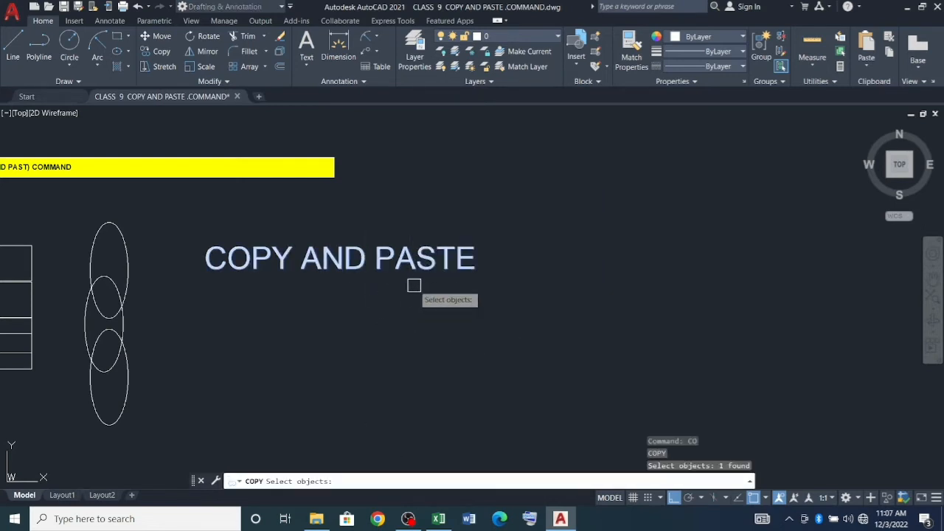
pyautogui.press('Return')
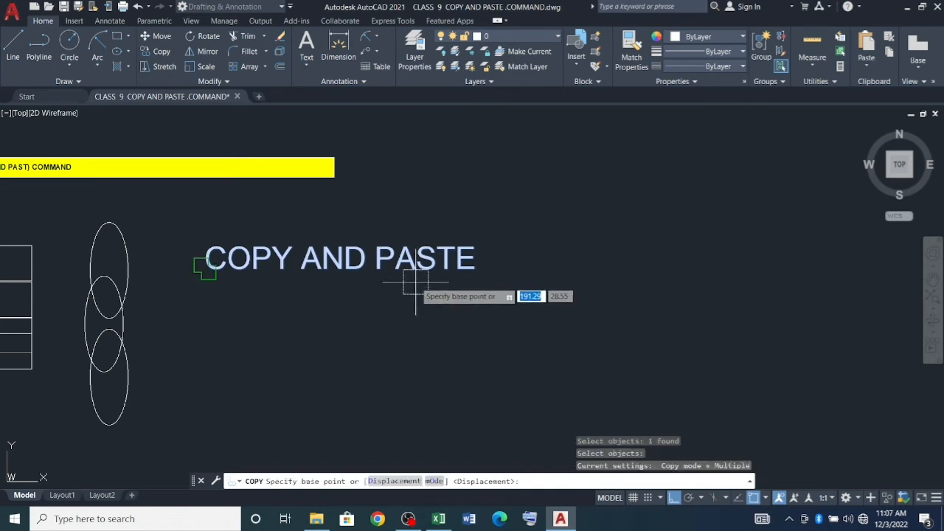
pyautogui.click(207, 268)
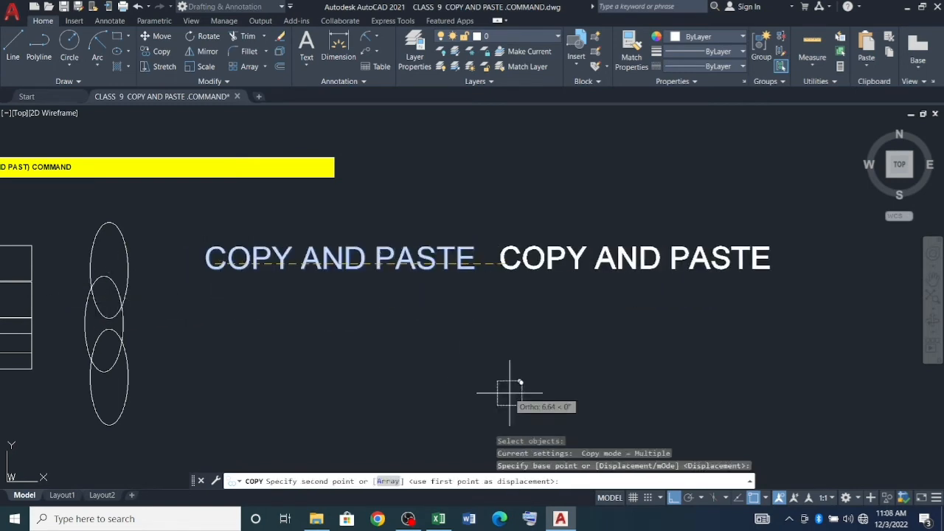
pyautogui.click(516, 287)
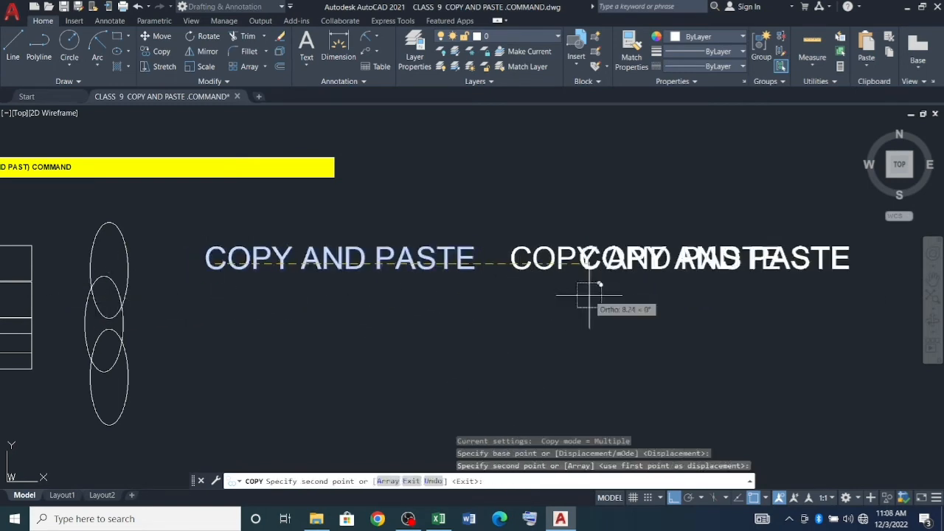
pyautogui.click(669, 291)
pyautogui.scroll(-5, 302, 298)
pyautogui.press('Escape')
pyautogui.press('Escape')
pyautogui.press('Escape')
pyautogui.press('Escape')
# Erase the farther of the two "COPY AND PASTE" text copies.
pyautogui.scroll(5, 516, 306)
pyautogui.click(590, 329)
pyautogui.click(546, 240)
pyautogui.write('e')
pyautogui.press('Return')
pyautogui.scroll(-1, 614, 278)
pyautogui.press('Escape')
pyautogui.press('Escape')
pyautogui.press('Escape')
# Erase the remaining text copy to the right of the original "COPY AND PASTE" text.
pyautogui.scroll(1, 302, 275)
pyautogui.click(502, 291)
pyautogui.click(426, 188)
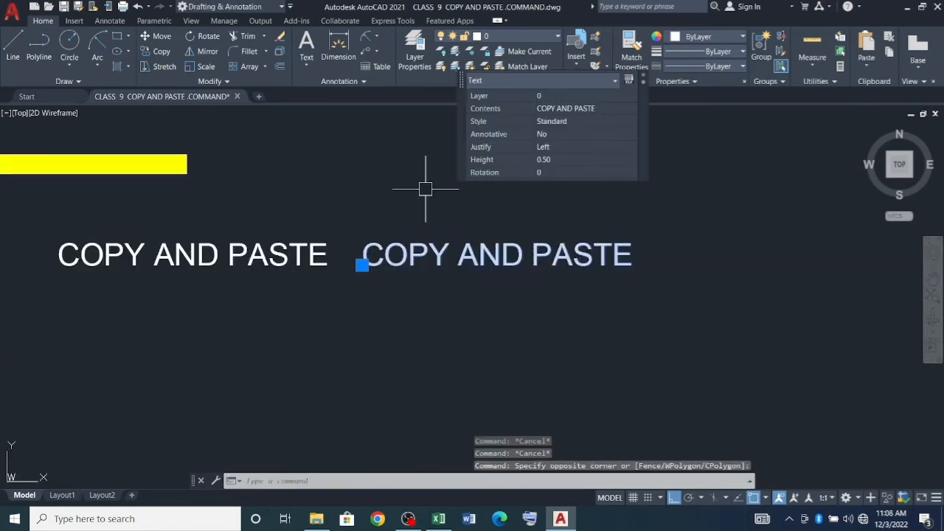
pyautogui.write('e')
pyautogui.press('Return')
pyautogui.scroll(-1, 519, 277)
pyautogui.press('Escape')
pyautogui.press('Escape')
pyautogui.press('Escape')
# Copy the original "COPY AND PASTE" text to the clipboard and clear the selection.
pyautogui.scroll(2, 347, 274)
pyautogui.click(385, 289)
pyautogui.click(307, 212)
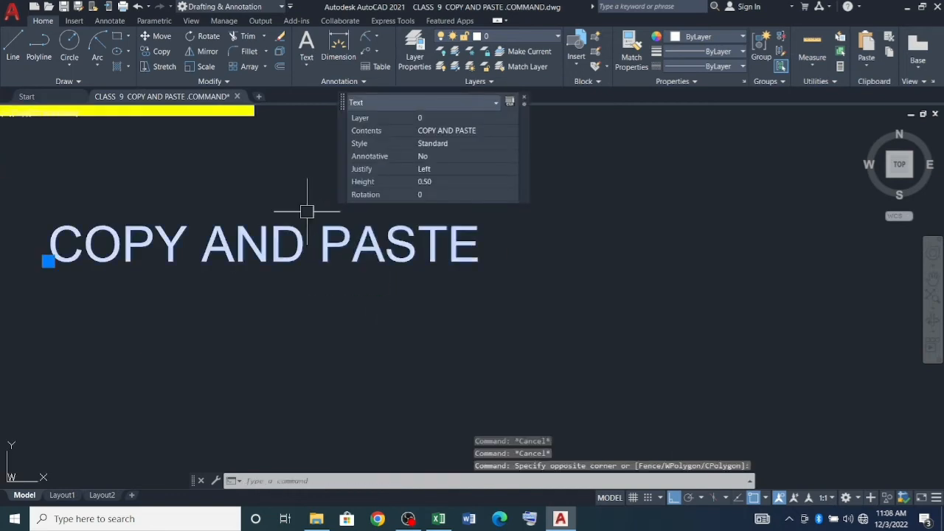
pyautogui.scroll(-2, 371, 207)
pyautogui.press('Escape')
pyautogui.press('Escape')
pyautogui.press('Escape')
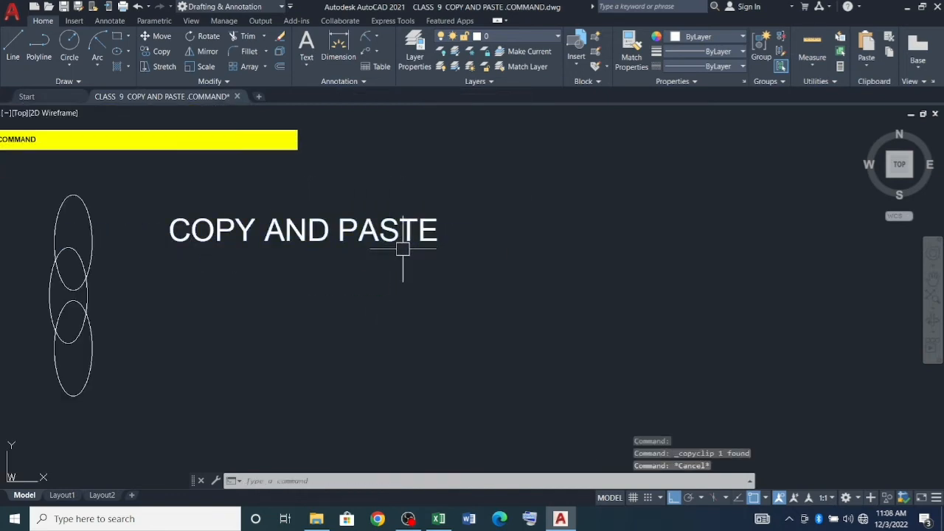
# Paste the copied text into the empty area left of the column of vertical lines.
pyautogui.scroll(-2, 403, 249)
pyautogui.scroll(2, 333, 251)
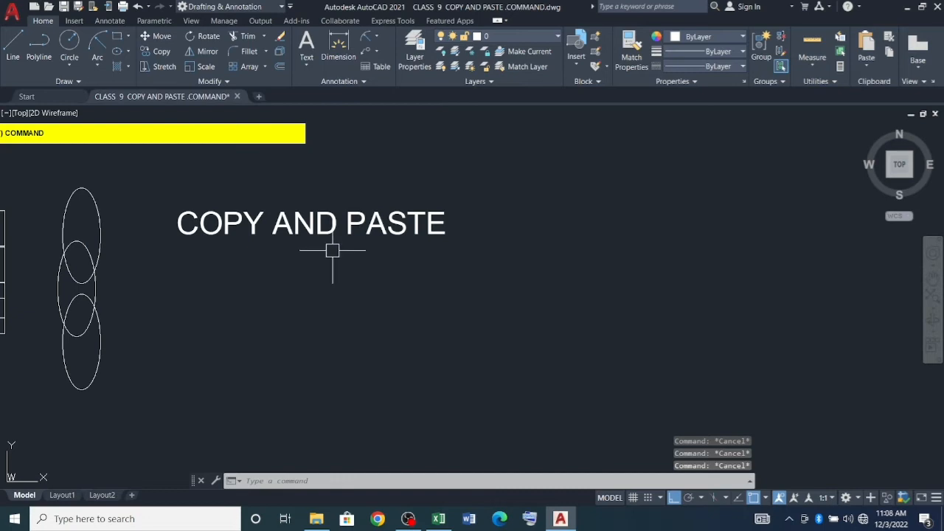
pyautogui.scroll(-5, 295, 318)
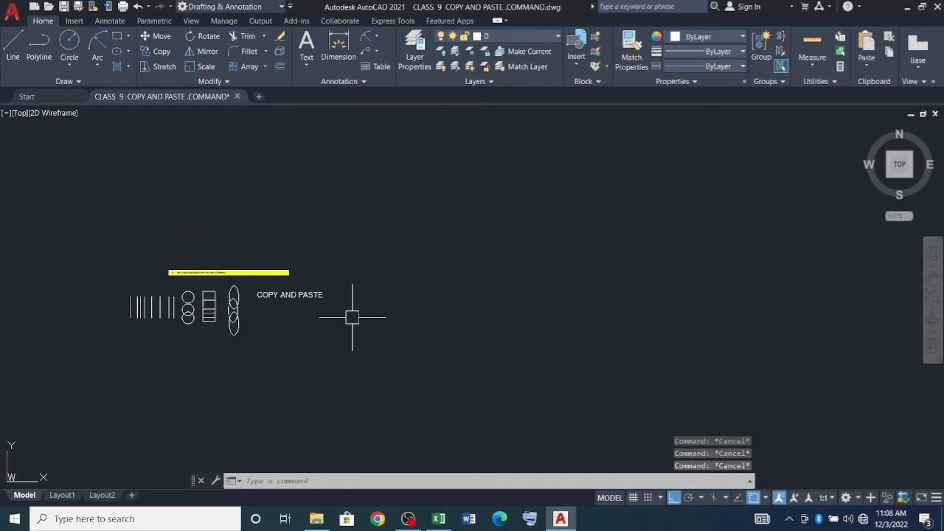
pyautogui.scroll(4, 59, 308)
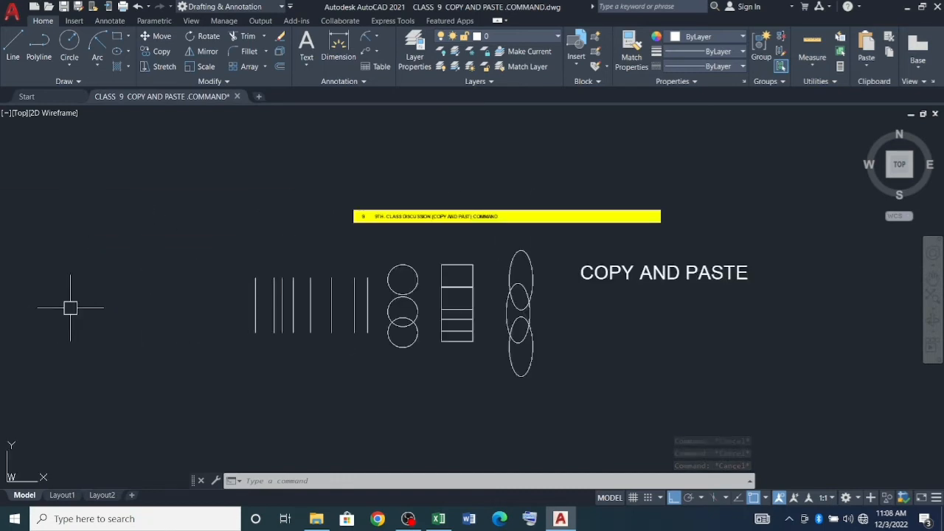
pyautogui.hotkey('ctrl', 'v')
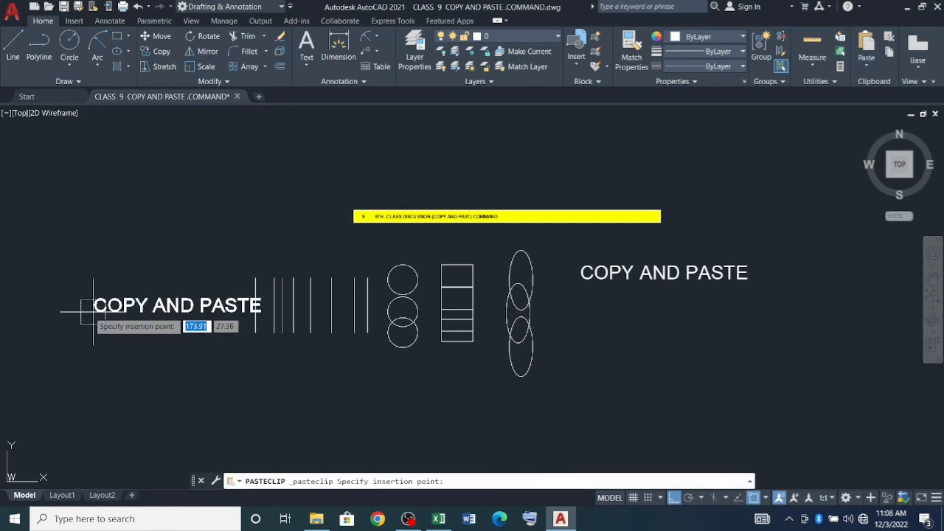
pyautogui.press('Escape')
pyautogui.press('Escape')
pyautogui.press('Escape')
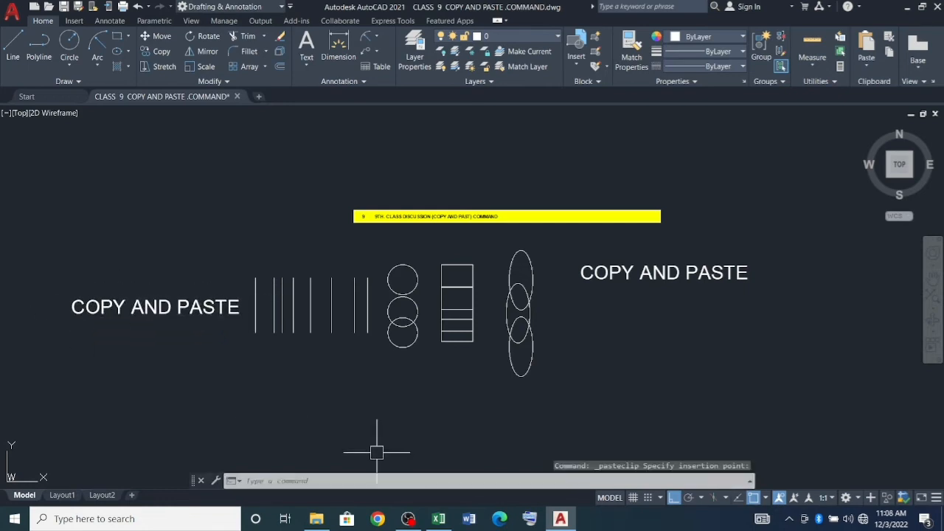
# Edit the pasted text left of the lines so it reads only "PASTE".
pyautogui.doubleClick(147, 310)
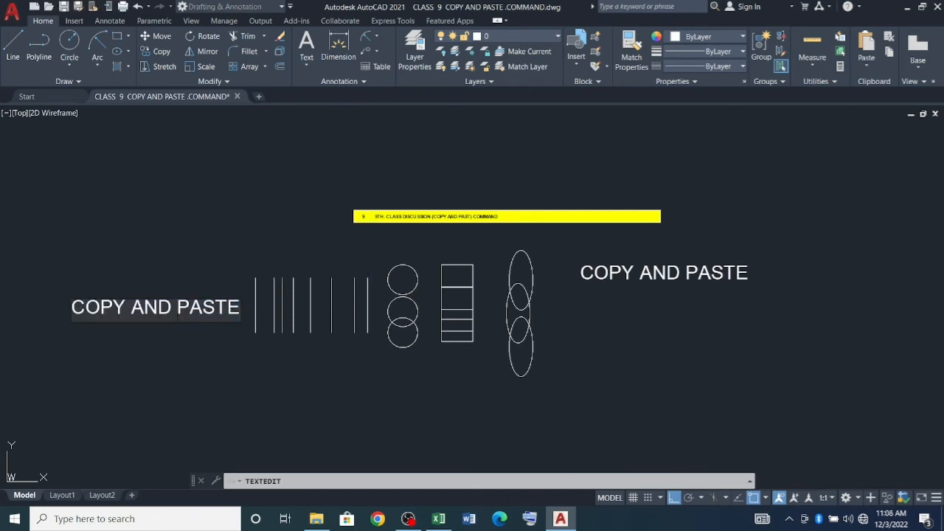
pyautogui.press('BackSpace')
pyautogui.press('BackSpace')
pyautogui.press('BackSpace')
pyautogui.press('BackSpace')
pyautogui.press('BackSpace')
pyautogui.press('BackSpace')
pyautogui.press('BackSpace')
pyautogui.press('BackSpace')
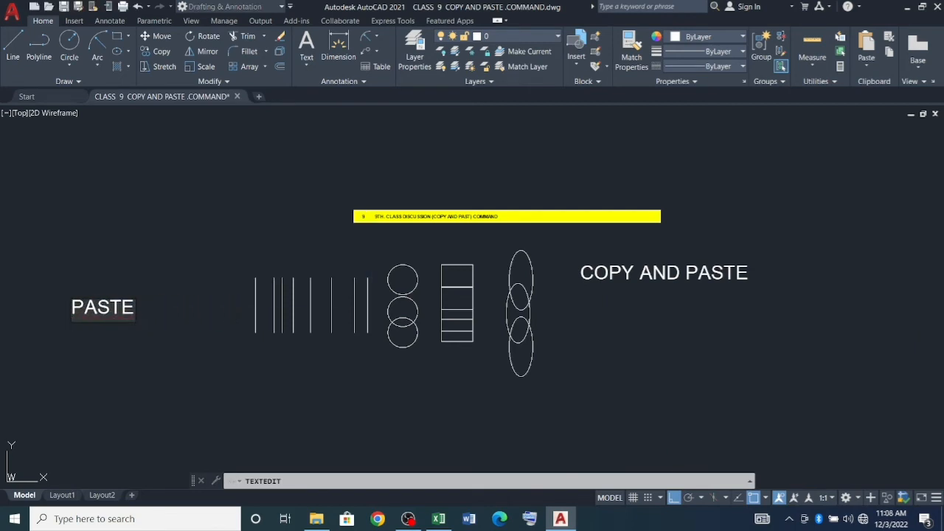
pyautogui.press('Return')
pyautogui.press('Escape')
pyautogui.press('Escape')
# Edit the original "COPY AND PASTE" text so it reads only "COPY".
pyautogui.doubleClick(641, 272)
pyautogui.click(699, 275)
pyautogui.press('BackSpace')
pyautogui.press('Return')
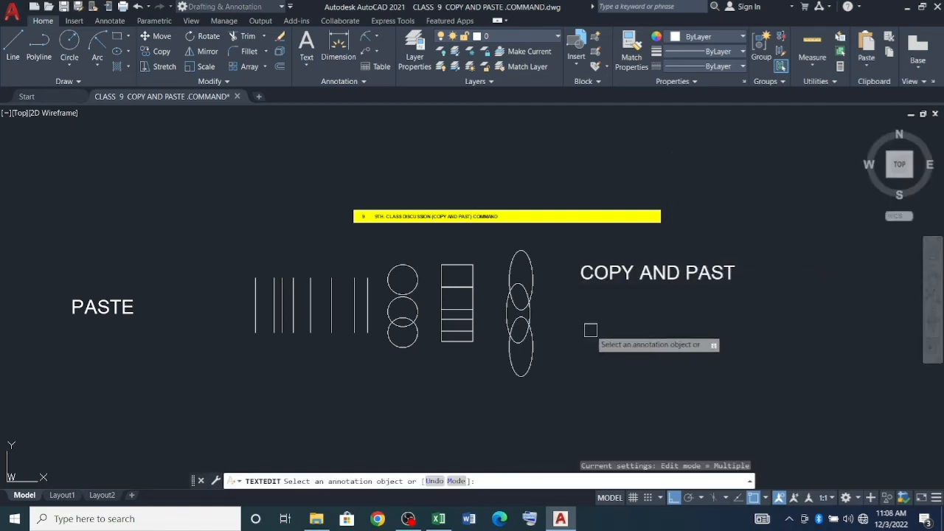
pyautogui.click(672, 274)
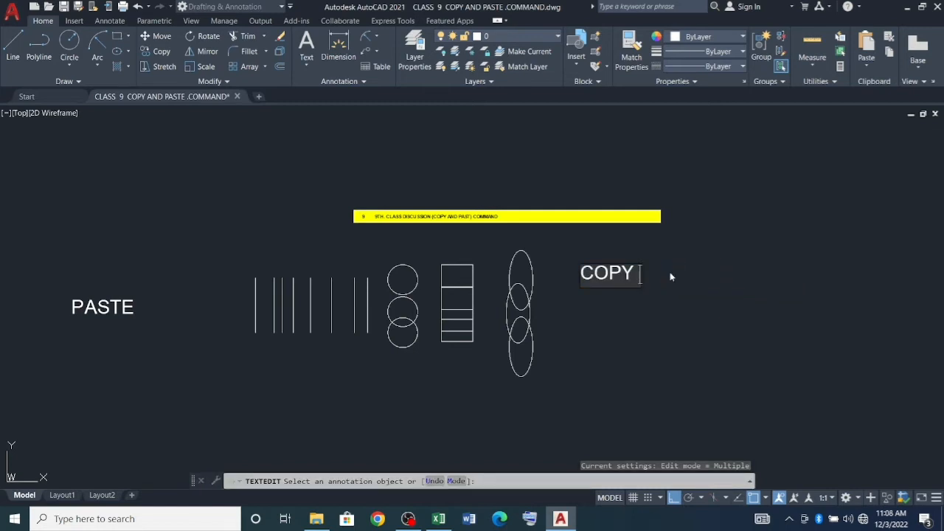
pyautogui.press('Return')
pyautogui.press('Escape')
pyautogui.press('Escape')
pyautogui.press('Escape')
pyautogui.press('Escape')
pyautogui.click(631, 308)
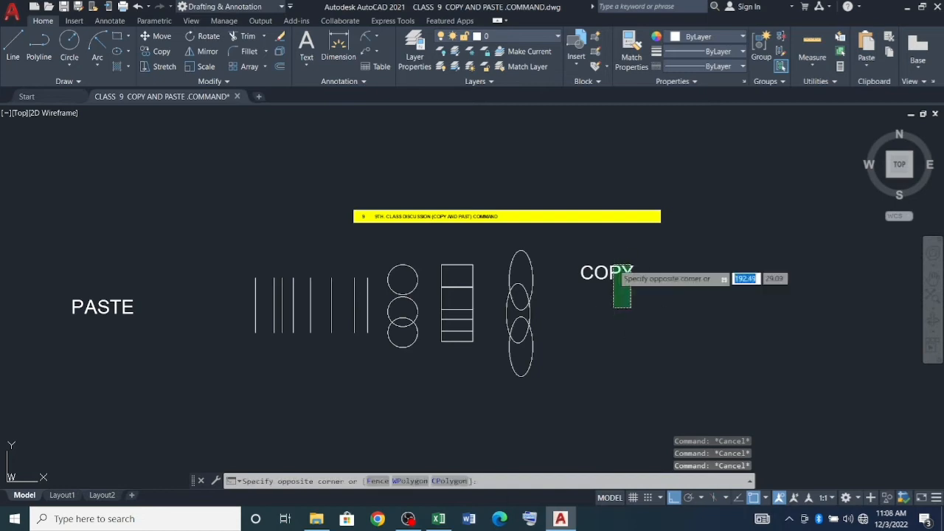
pyautogui.click(613, 265)
pyautogui.click(107, 304)
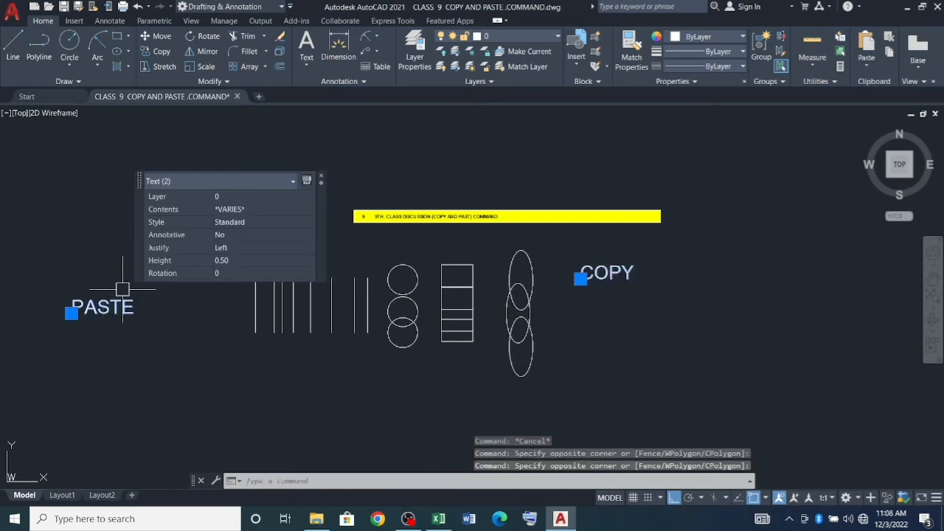
pyautogui.press('Escape')
pyautogui.scroll(-2, 298, 303)
pyautogui.scroll(2, 413, 301)
pyautogui.scroll(-2, 299, 302)
pyautogui.scroll(2, 328, 318)
pyautogui.scroll(2, 351, 345)
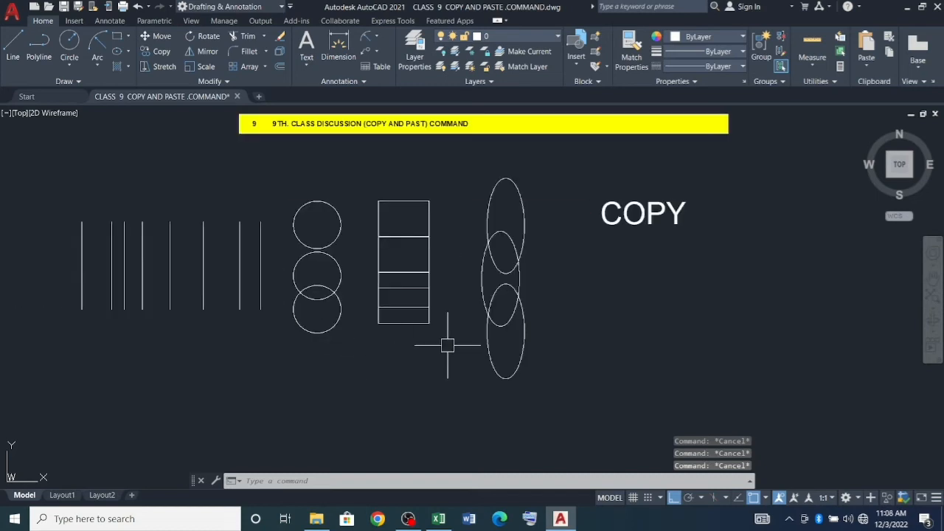
pyautogui.click(435, 353)
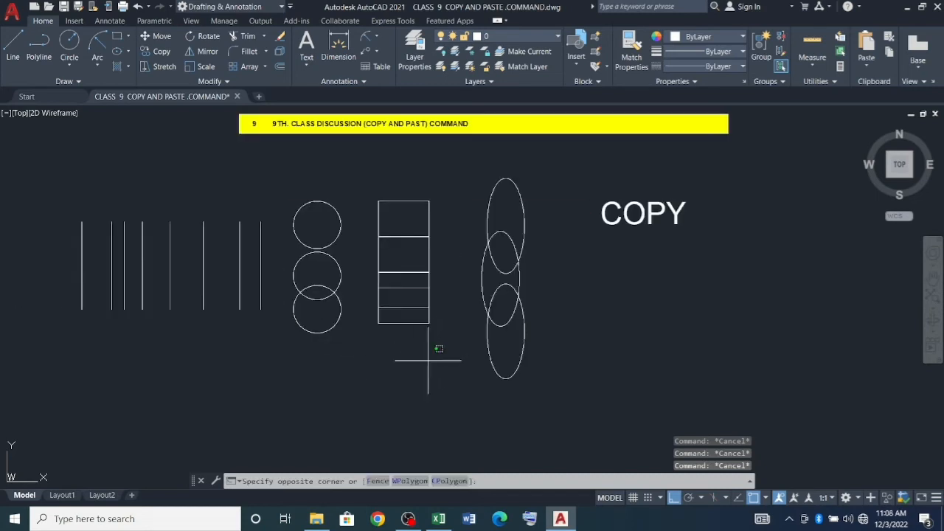
pyautogui.click(373, 178)
pyautogui.press('Escape')
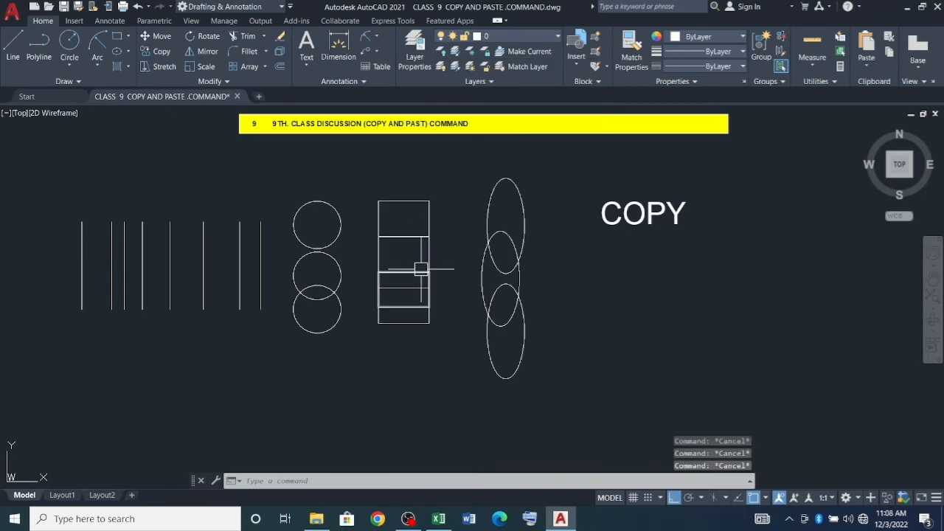
pyautogui.click(461, 359)
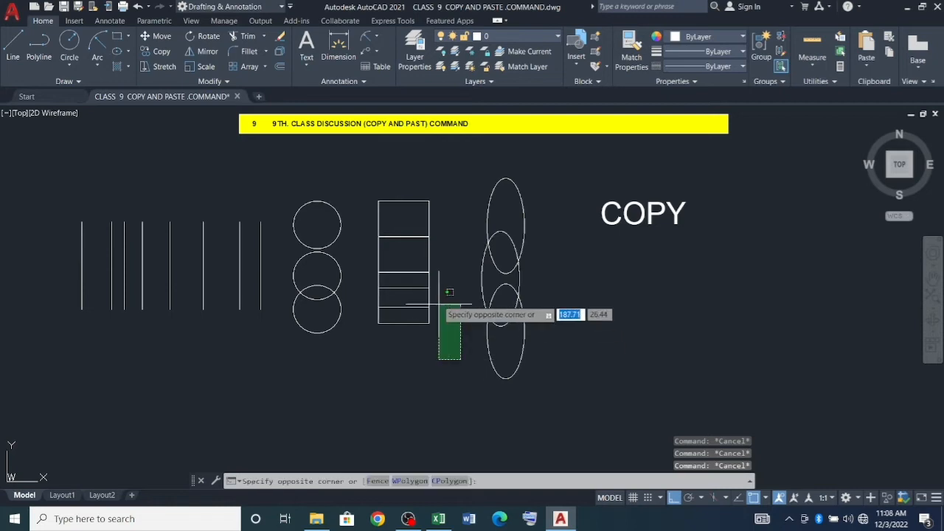
pyautogui.click(368, 179)
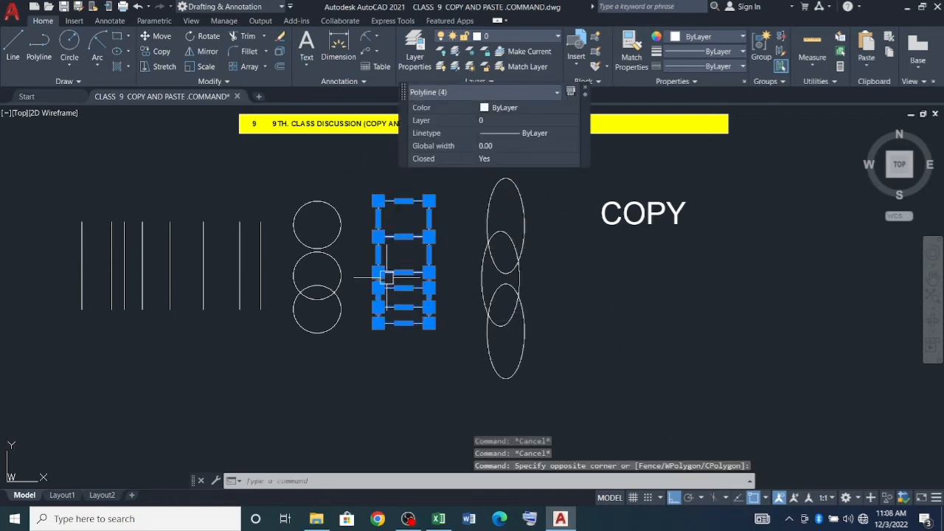
pyautogui.press('Escape')
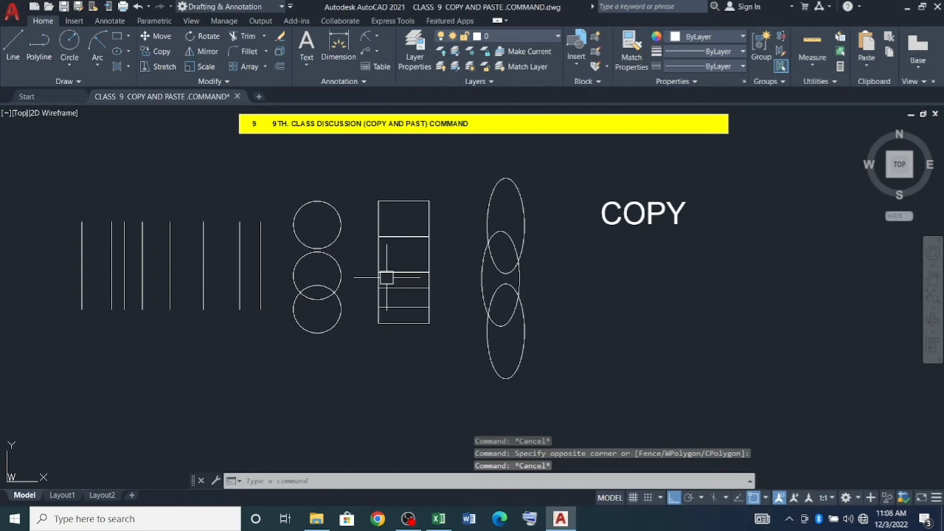
# Copy the stacked rectangles from their top-right corner to five places in a horizontal row beyond the "COPY" text.
pyautogui.write('ct ')
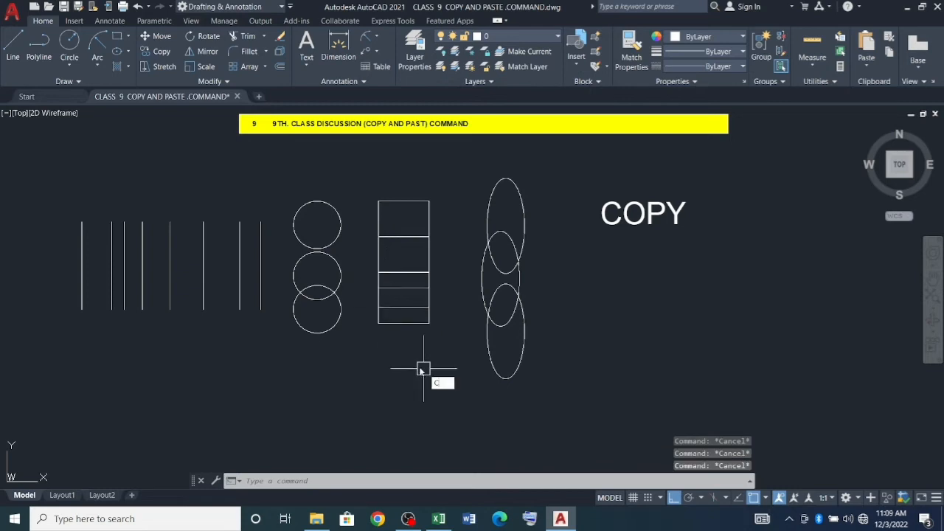
pyautogui.write('o')
pyautogui.press('Return')
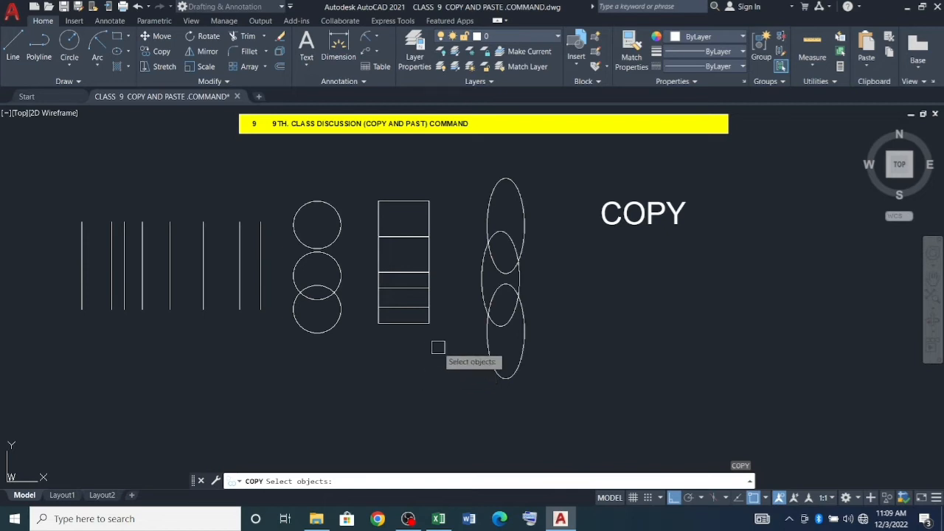
pyautogui.click(438, 346)
pyautogui.click(384, 171)
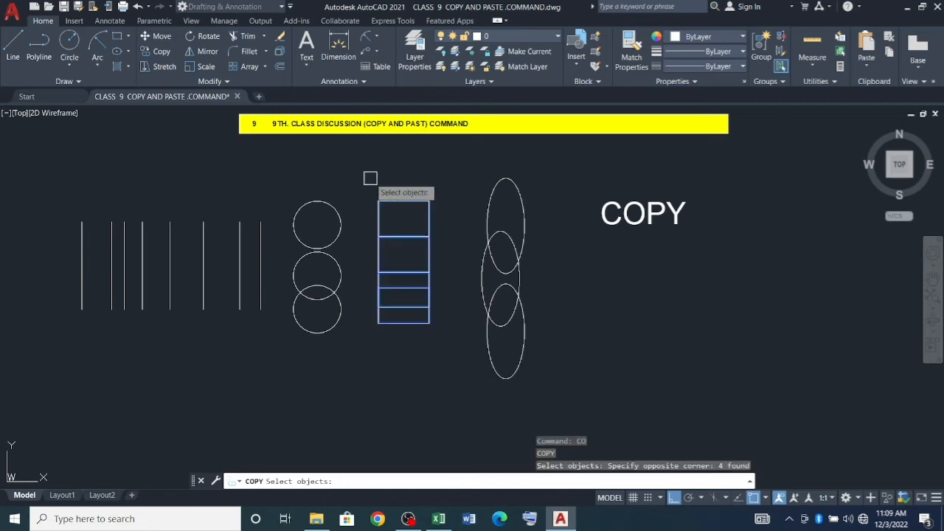
pyautogui.press('Return')
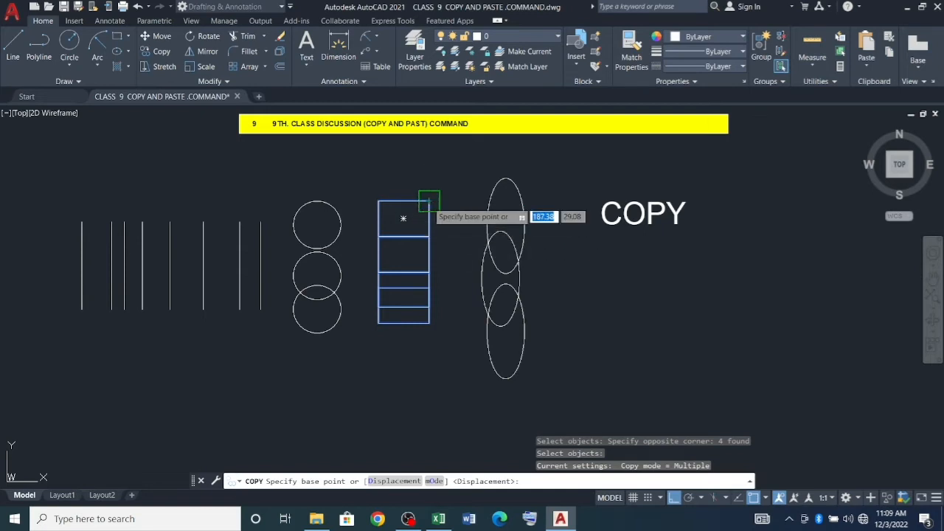
pyautogui.click(428, 200)
pyautogui.scroll(-3, 339, 212)
pyautogui.click(617, 214)
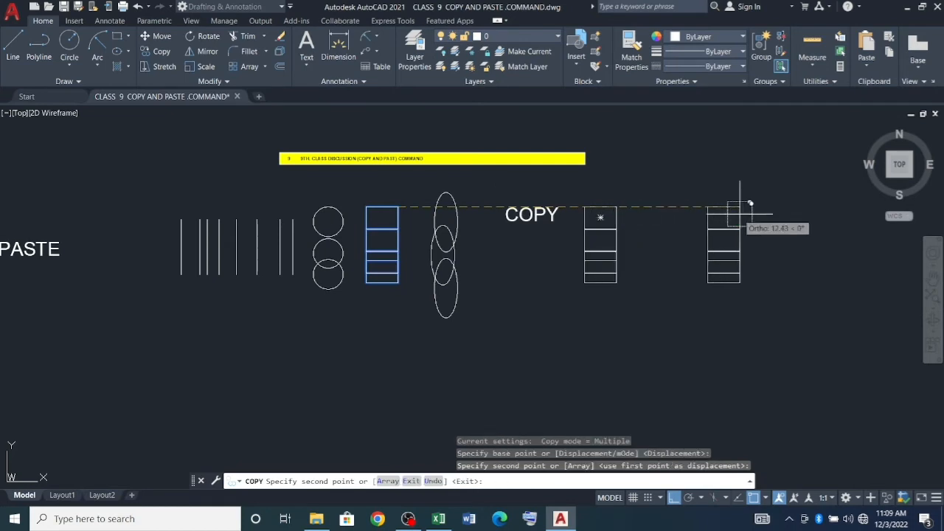
pyautogui.click(676, 213)
pyautogui.click(728, 213)
pyautogui.click(773, 207)
pyautogui.click(816, 207)
pyautogui.press('Escape')
pyautogui.press('Escape')
pyautogui.press('Escape')
pyautogui.press('Escape')
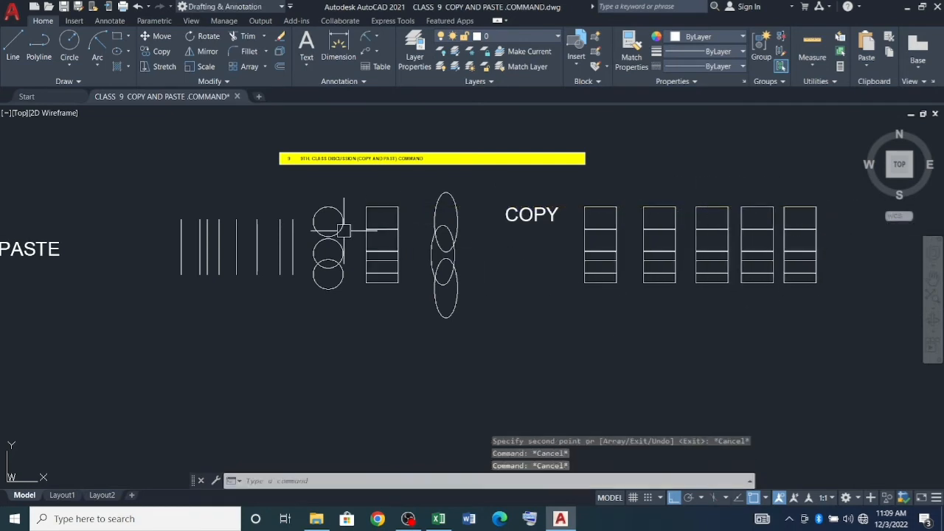
pyautogui.scroll(2, 443, 268)
pyautogui.scroll(2, 369, 273)
pyautogui.scroll(-3, 436, 293)
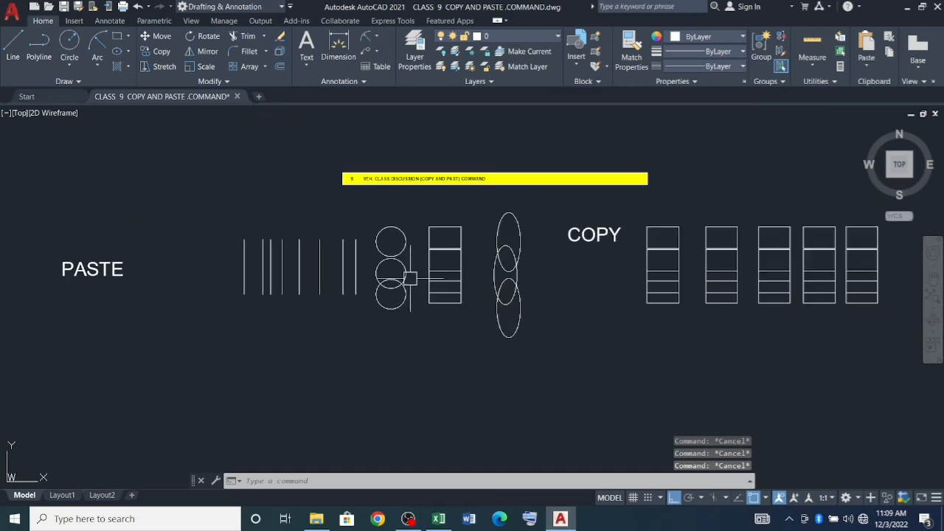
pyautogui.scroll(3, 510, 338)
pyautogui.click(510, 338)
pyautogui.click(431, 188)
pyautogui.press('Escape')
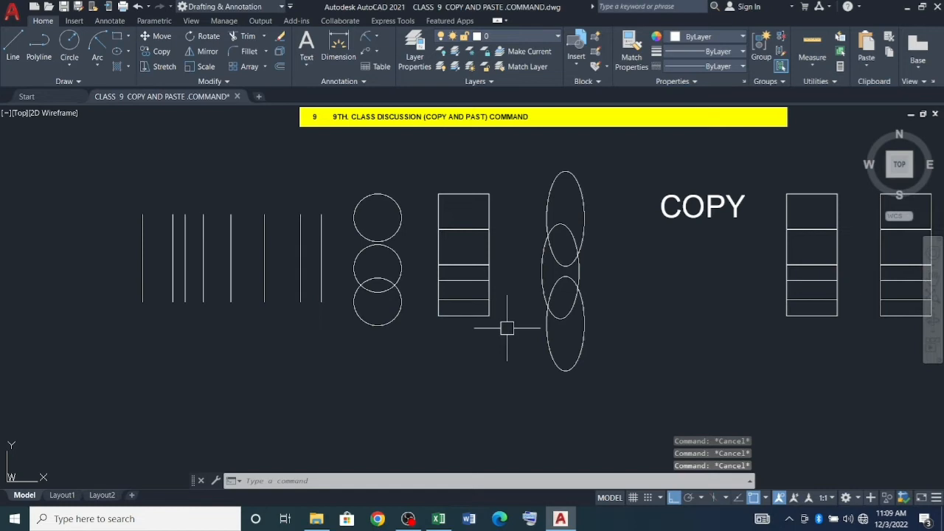
# Erase the lowest of the three overlapping ellipses.
pyautogui.click(577, 331)
pyautogui.click(538, 341)
pyautogui.press('Return')
pyautogui.press('Return')
pyautogui.scroll(-2, 435, 295)
pyautogui.press('Escape')
pyautogui.press('Escape')
pyautogui.scroll(6, 534, 322)
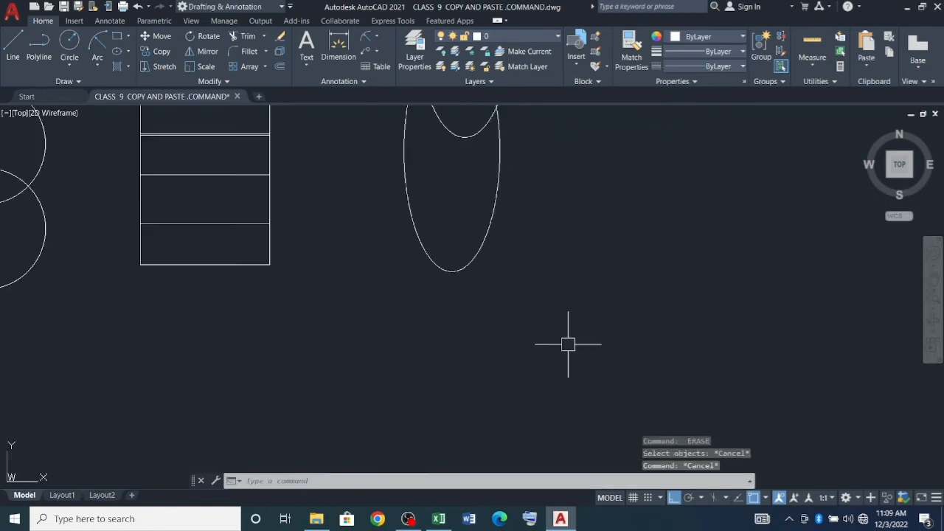
# Erase the lower of the two remaining overlapping ellipses, keeping the upper one.
pyautogui.click(529, 325)
pyautogui.click(432, 258)
pyautogui.scroll(-4, 426, 335)
pyautogui.press('Escape')
pyautogui.scroll(1, 445, 313)
pyautogui.click(445, 313)
pyautogui.click(394, 259)
pyautogui.write('e')
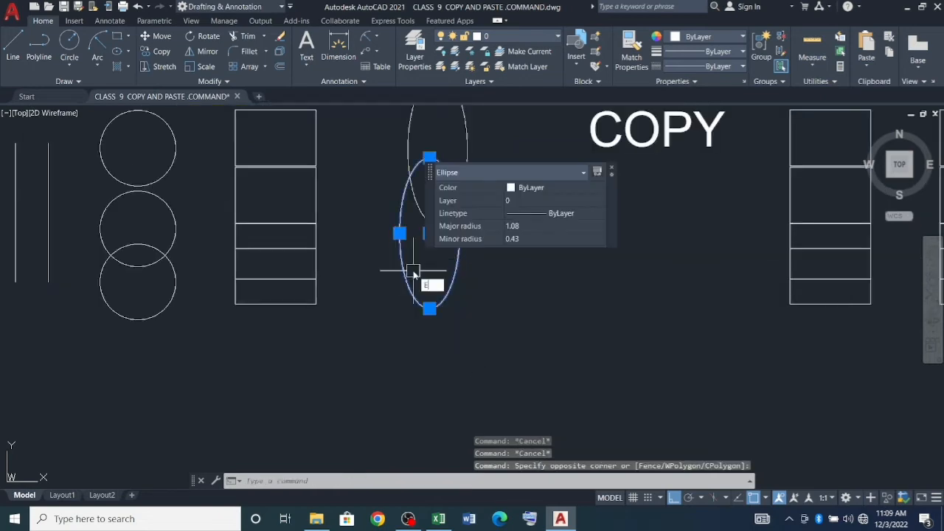
pyautogui.press('Return')
pyautogui.scroll(-2, 454, 310)
pyautogui.press('Escape')
pyautogui.press('Escape')
pyautogui.press('Escape')
pyautogui.scroll(1, 449, 260)
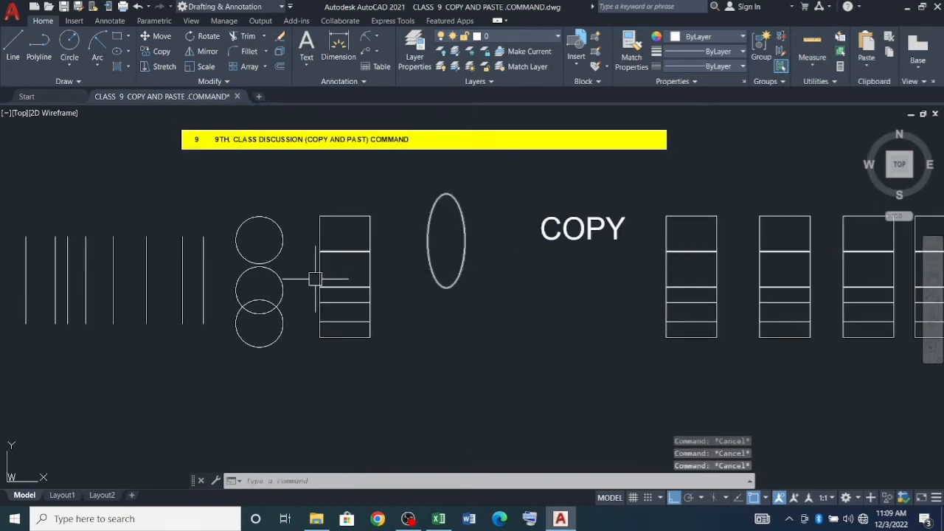
pyautogui.click(540, 361)
pyautogui.click(414, 217)
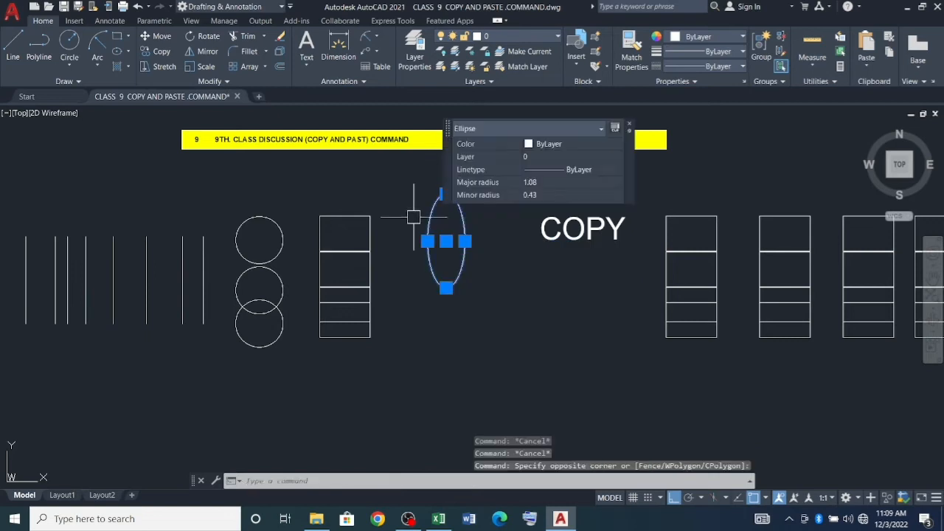
pyautogui.press('Escape')
# Erase the two lower overlapping circles, keeping the upper one, and save the drawing.
pyautogui.scroll(-1, 489, 285)
pyautogui.scroll(2, 310, 272)
pyautogui.press('Escape')
pyautogui.press('Escape')
pyautogui.click(435, 381)
pyautogui.press('Escape')
pyautogui.click(438, 405)
pyautogui.click(391, 336)
pyautogui.write('e')
pyautogui.press('Return')
pyautogui.press('Escape')
pyautogui.press('Escape')
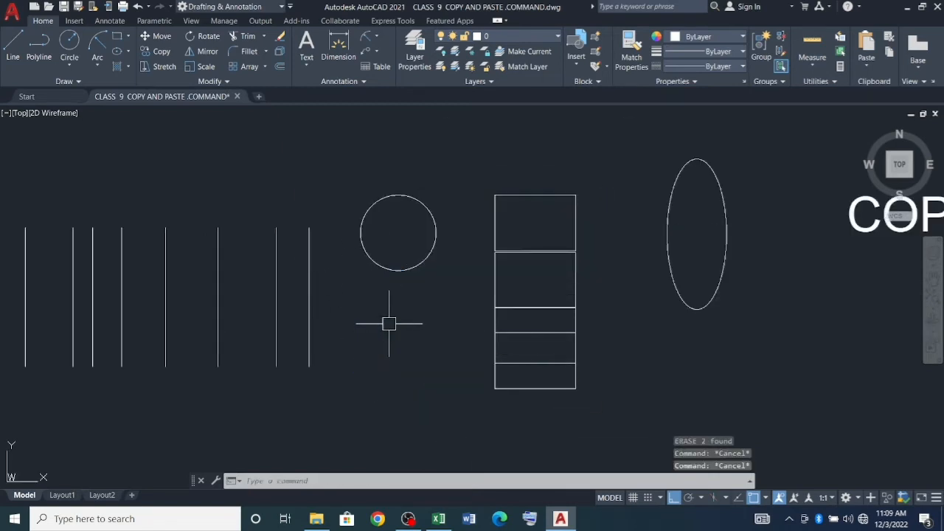
pyautogui.hotkey('ctrl', 's')
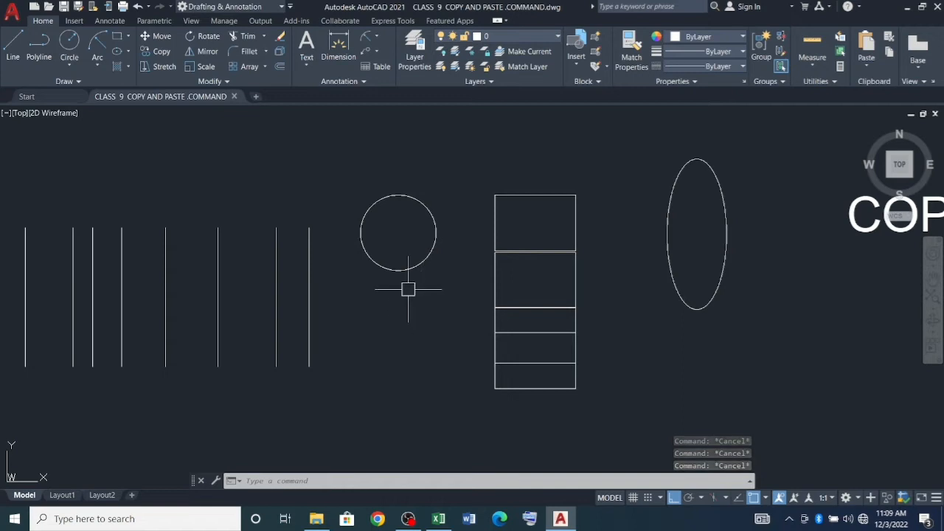
# Copy the remaining circle to the clipboard and clear the selection.
pyautogui.click(437, 307)
pyautogui.click(355, 169)
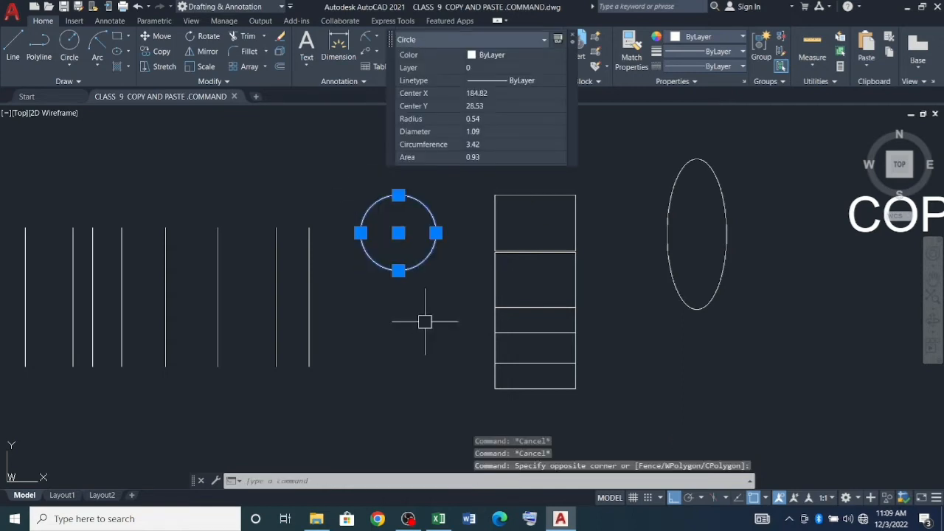
pyautogui.hotkey('ctrl', 'c')
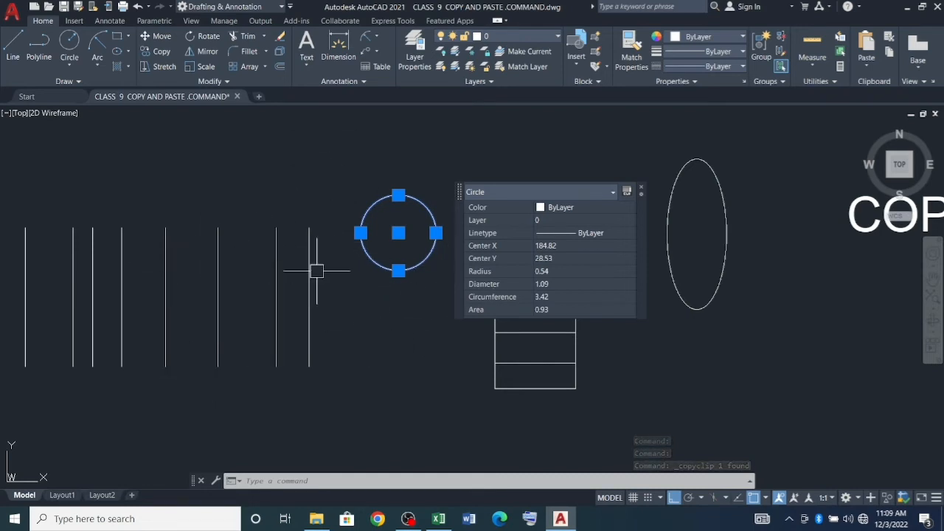
pyautogui.press('Escape')
pyautogui.press('Escape')
pyautogui.press('Escape')
pyautogui.scroll(-3, 413, 266)
pyautogui.scroll(3, 442, 288)
pyautogui.click(445, 254)
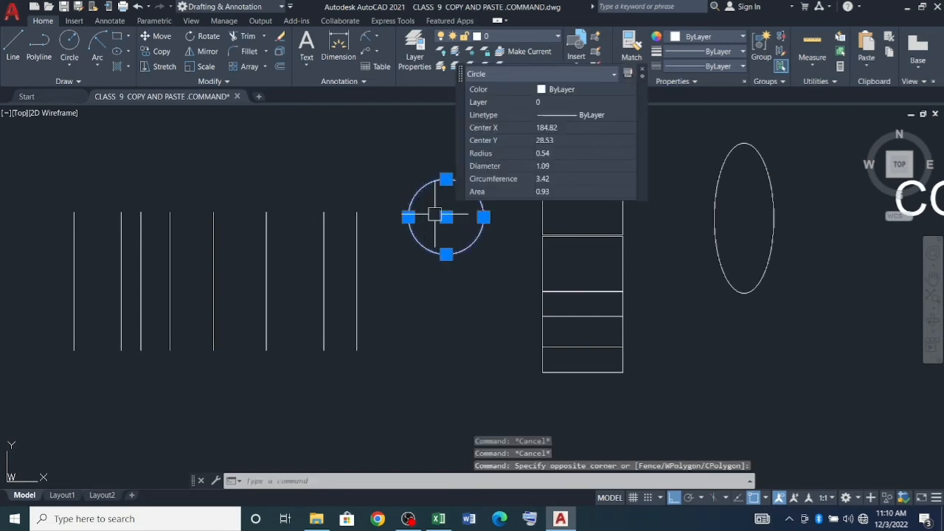
pyautogui.press('Escape')
pyautogui.scroll(-2, 503, 276)
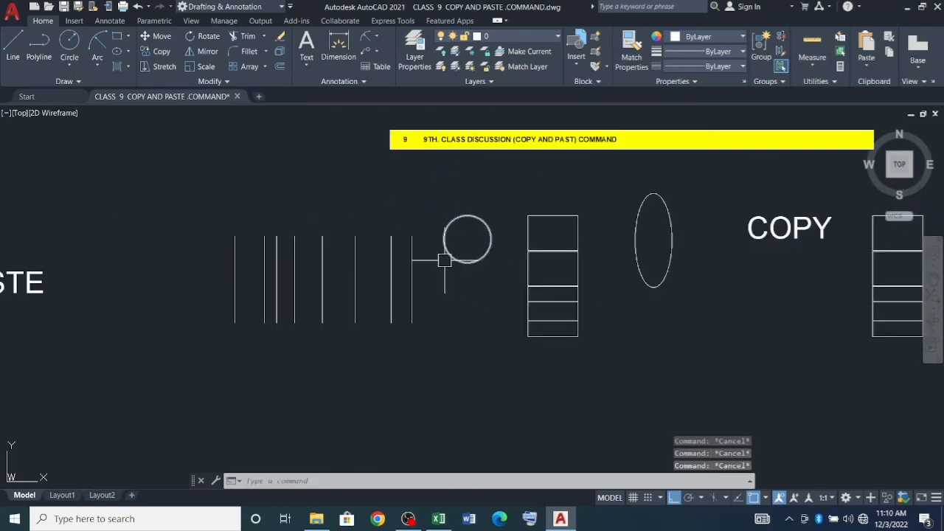
pyautogui.scroll(4, 444, 258)
pyautogui.scroll(-6, 529, 302)
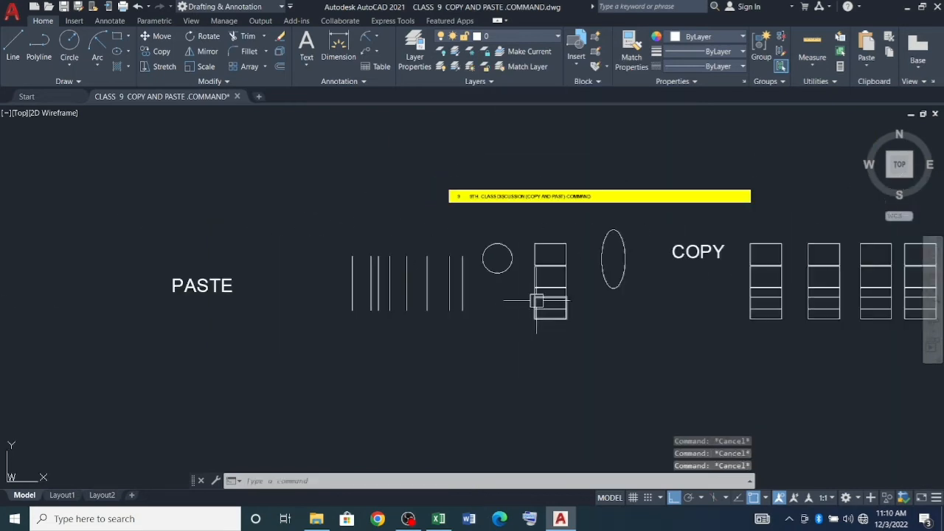
pyautogui.scroll(4, 452, 281)
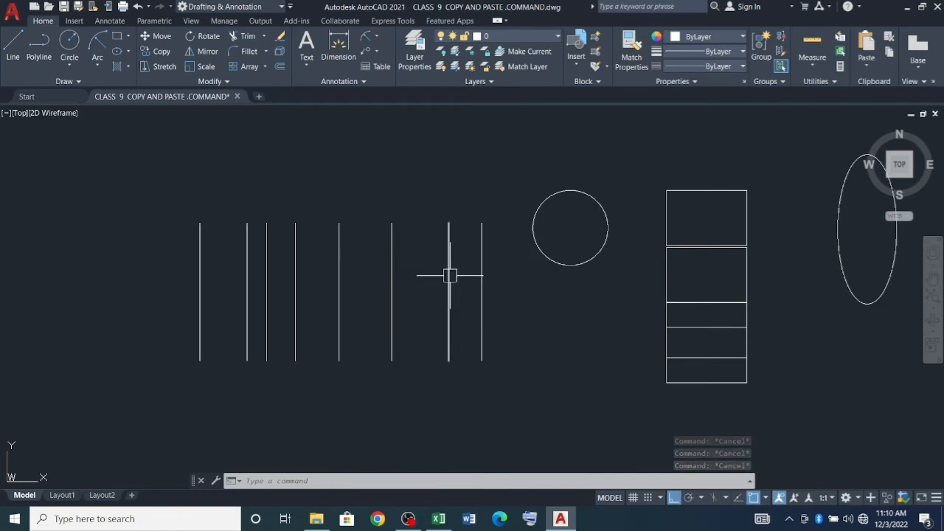
pyautogui.scroll(-2, 336, 286)
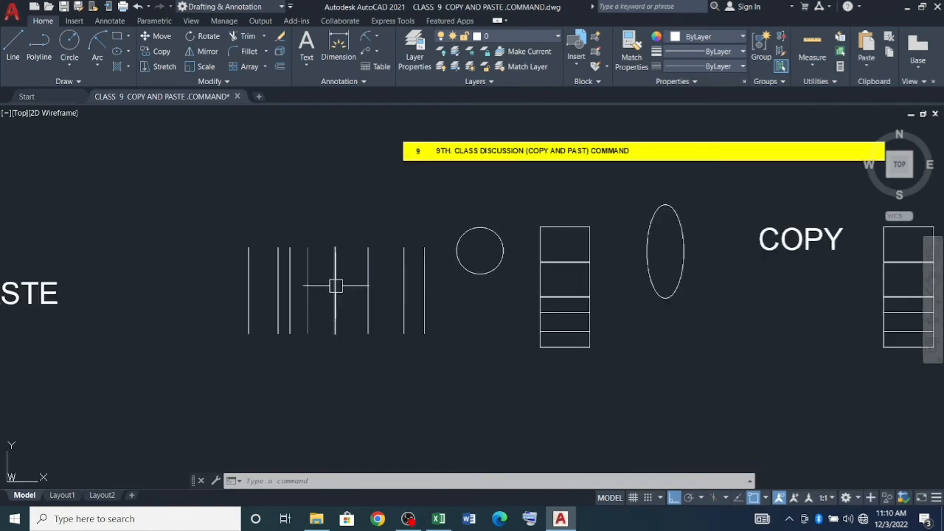
# Paste the copied circle with its insertion point at the lower end of the leftmost vertical line.
pyautogui.scroll(4, 344, 278)
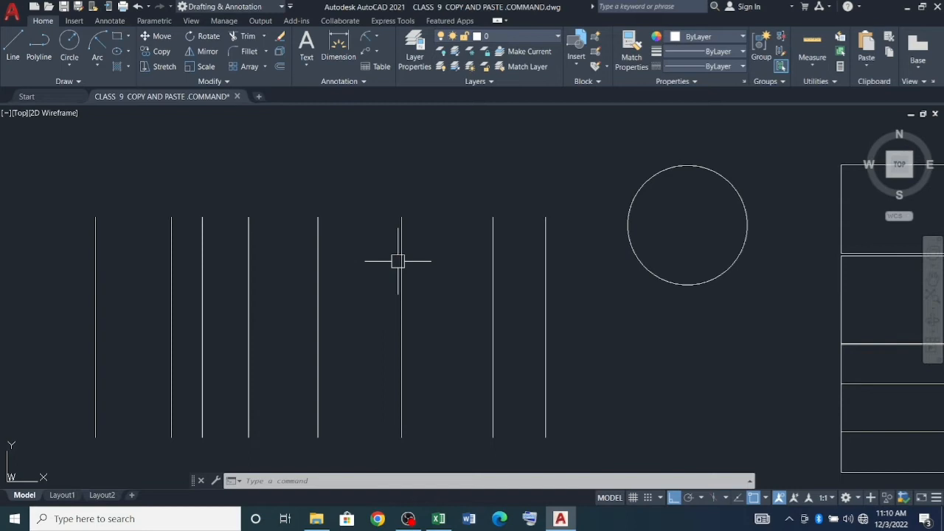
pyautogui.hotkey('ctrl', 'v')
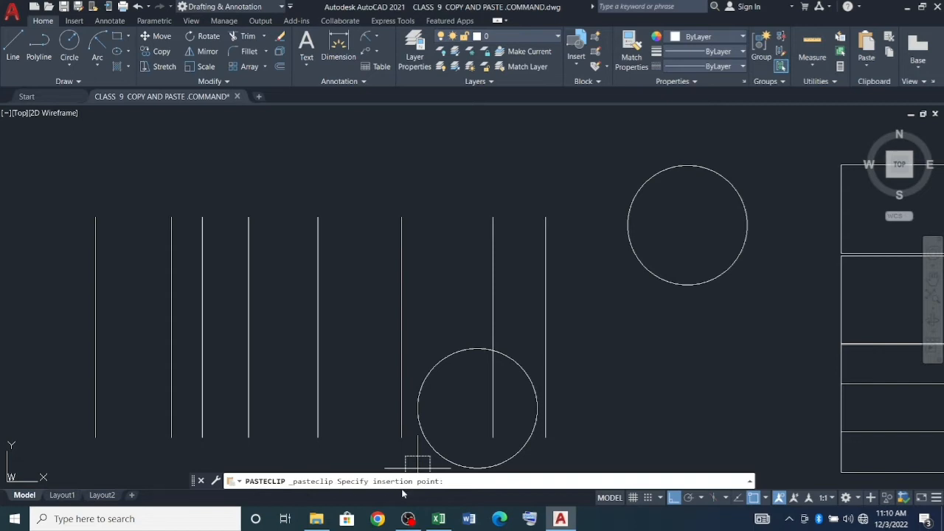
pyautogui.scroll(-4, 369, 309)
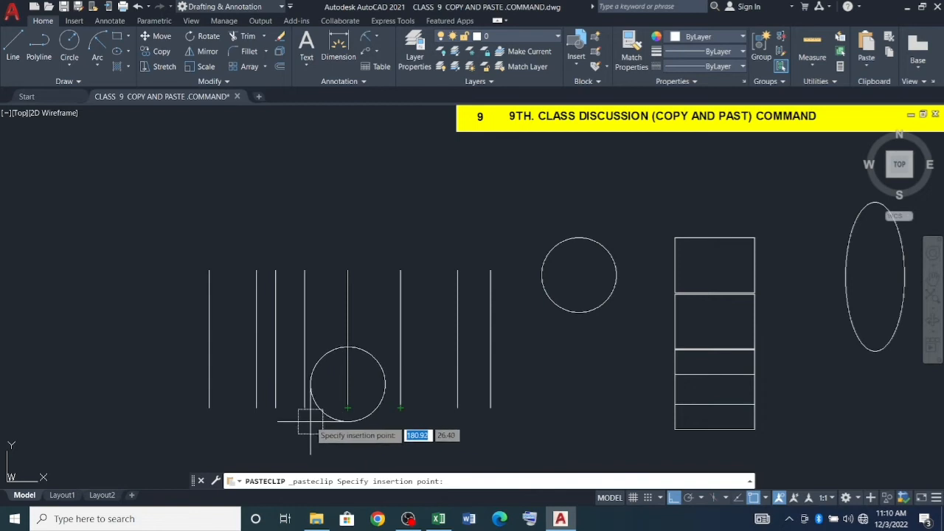
pyautogui.click(209, 408)
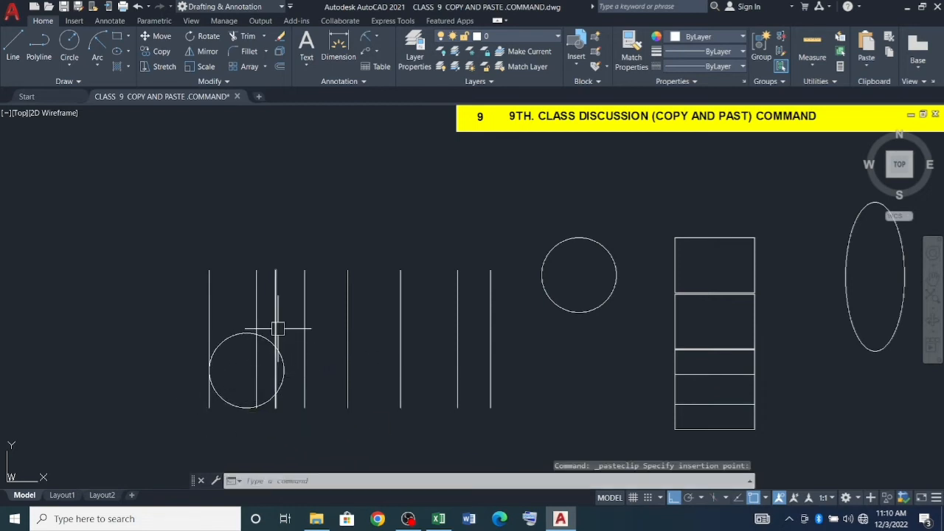
# Paste the copied circle at the sixth vertical line's lower end and at the upper ends of the first, fifth and seventh lines.
pyautogui.hotkey('ctrl', 'v')
pyautogui.click(400, 408)
pyautogui.hotkey('ctrl', 'v')
pyautogui.click(207, 264)
pyautogui.hotkey('ctrl', 'v')
pyautogui.click(348, 270)
pyautogui.hotkey('ctrl', 'v')
pyautogui.press('Escape')
pyautogui.press('Escape')
pyautogui.scroll(-2, 413, 297)
pyautogui.press('Escape')
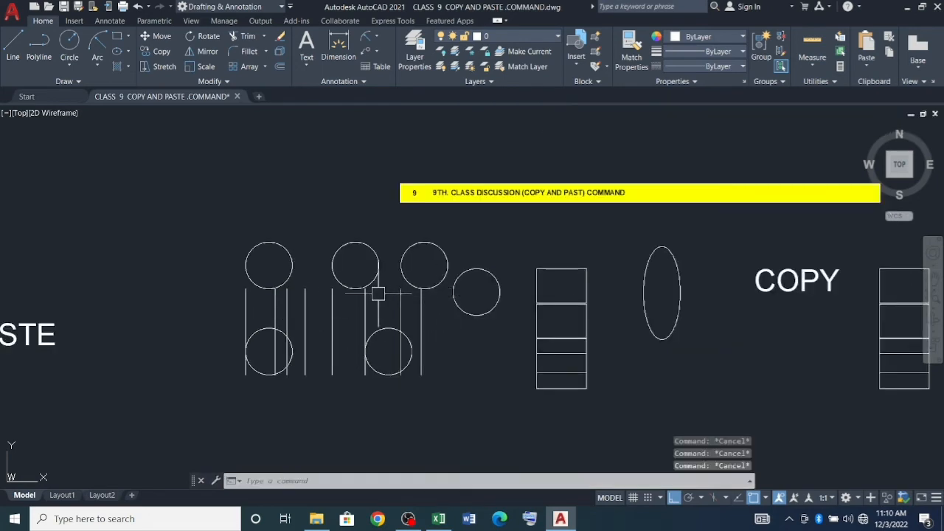
# Copy the standalone circle from its center onto the upper end of the fourth vertical line.
pyautogui.scroll(2, 376, 294)
pyautogui.scroll(-2, 375, 273)
pyautogui.scroll(2, 425, 285)
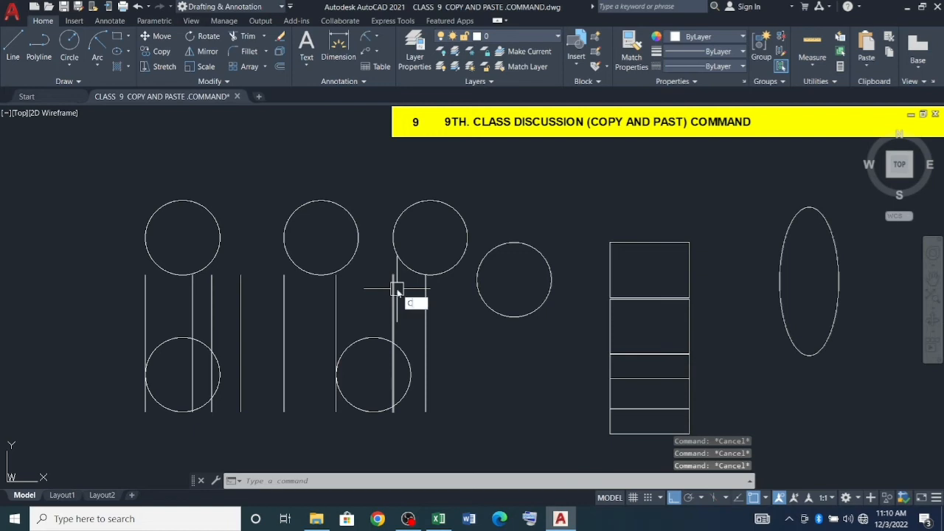
pyautogui.write('o')
pyautogui.press('Return')
pyautogui.click(515, 329)
pyautogui.click(491, 287)
pyautogui.scroll(2, 493, 294)
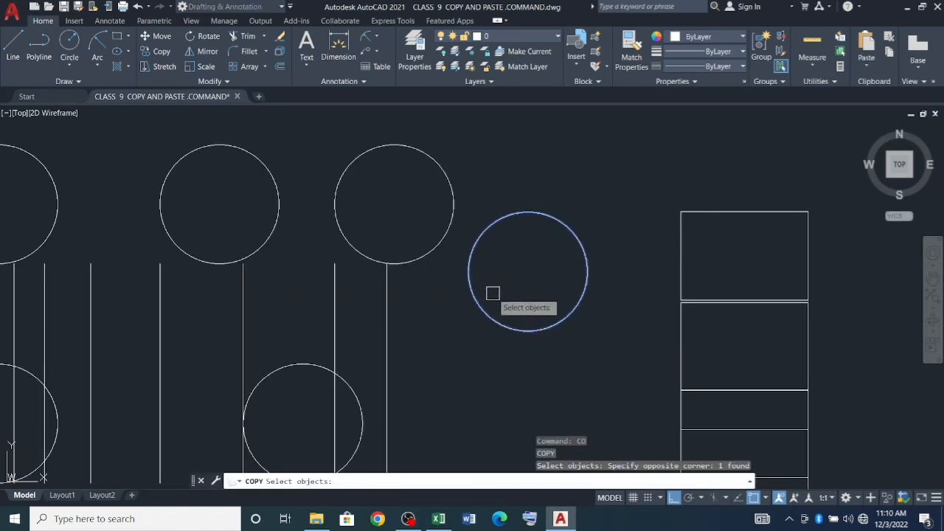
pyautogui.press('Return')
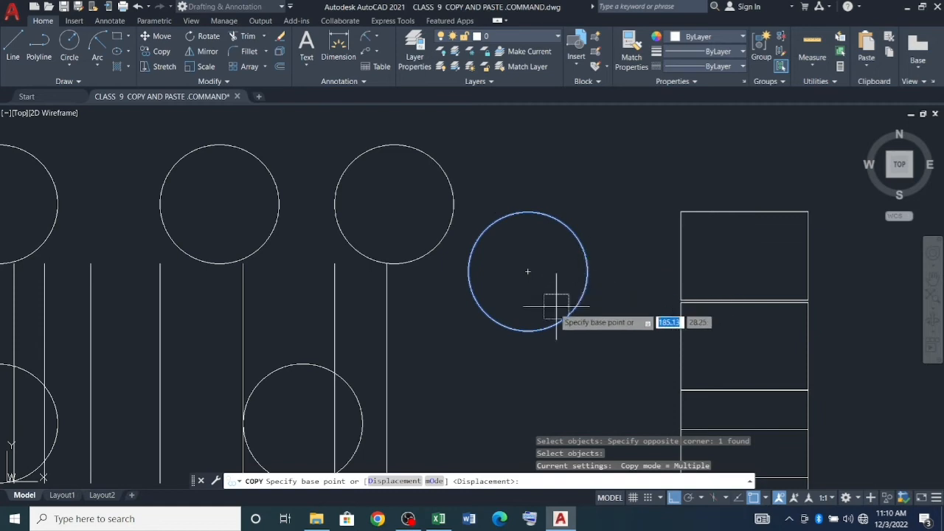
pyautogui.click(527, 270)
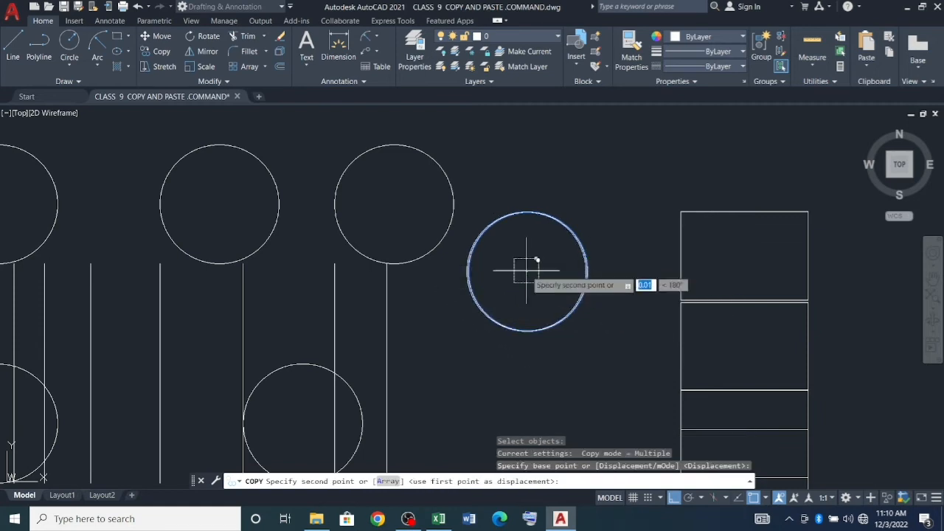
pyautogui.scroll(-2, 576, 261)
pyautogui.scroll(2, 441, 273)
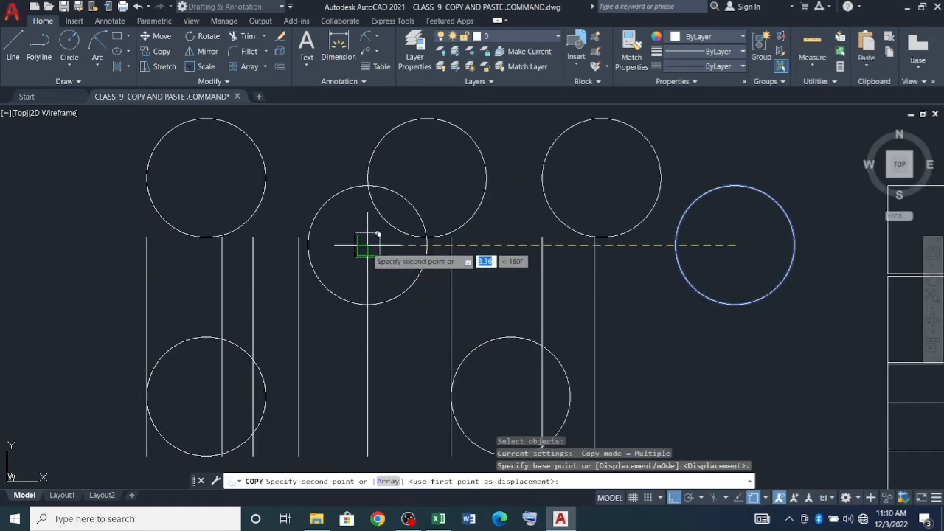
pyautogui.click(300, 238)
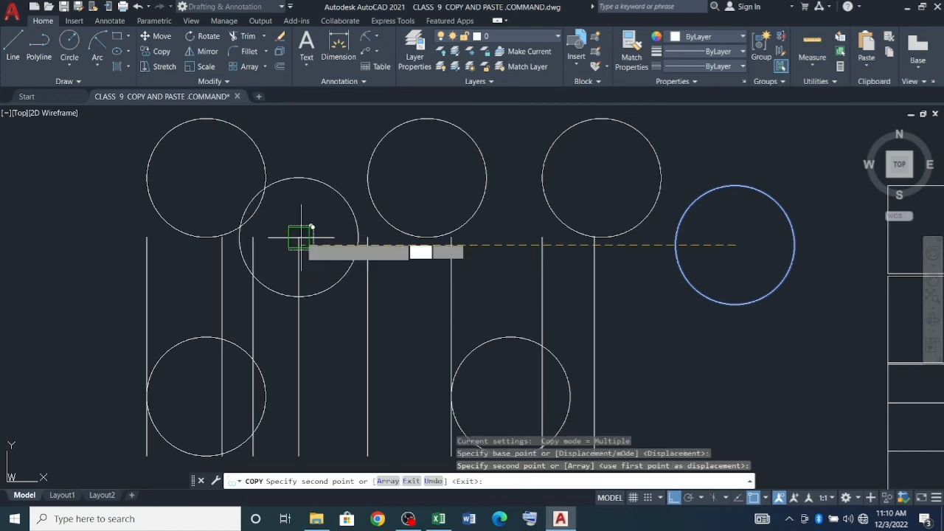
# Place two more copies of the circle centered on the lower ends of the fifth and rightmost vertical lines, and finish copying.
pyautogui.click(376, 448)
pyautogui.scroll(-4, 391, 269)
pyautogui.scroll(4, 483, 363)
pyautogui.click(438, 295)
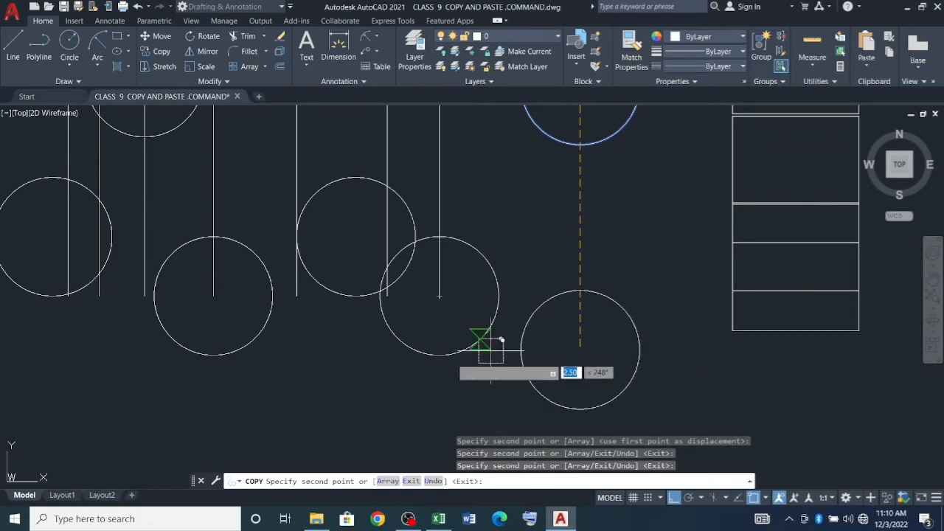
pyautogui.scroll(-5, 491, 356)
pyautogui.press('Escape')
pyautogui.scroll(-1, 384, 365)
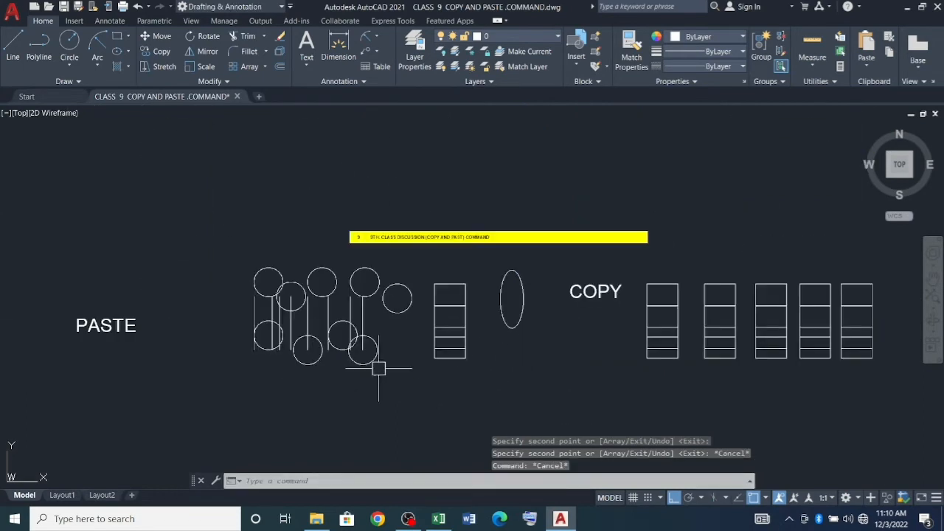
pyautogui.scroll(3, 411, 352)
pyautogui.scroll(-3, 295, 280)
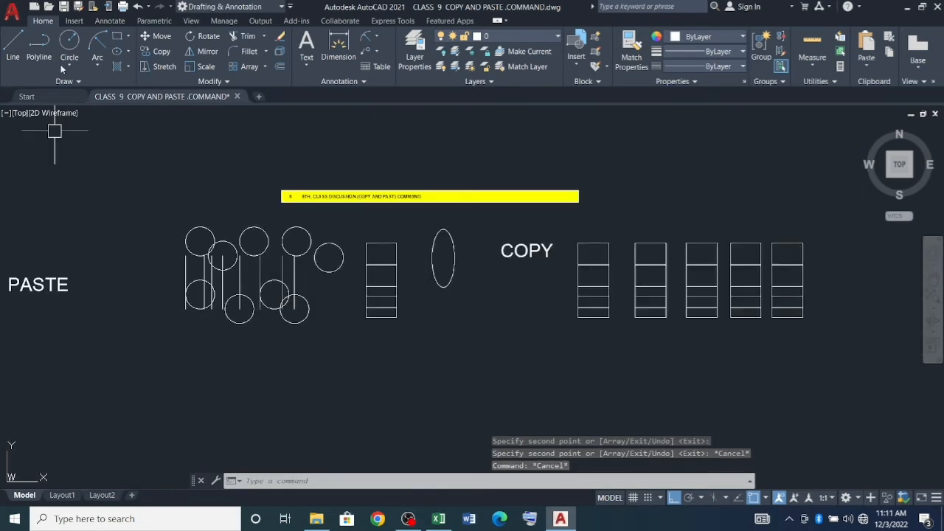
pyautogui.press('Escape')
pyautogui.scroll(-2, 288, 249)
pyautogui.scroll(4, 354, 243)
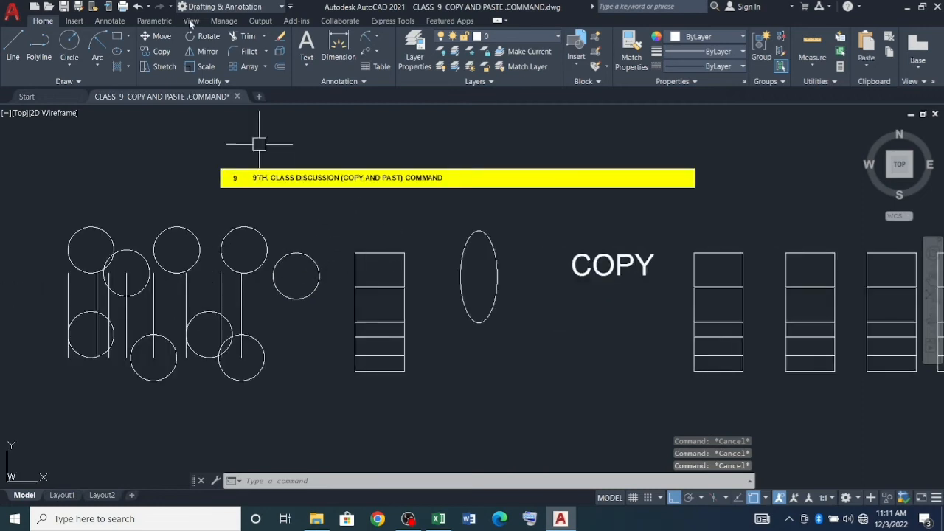
pyautogui.scroll(-2, 296, 302)
pyautogui.scroll(-2, 506, 262)
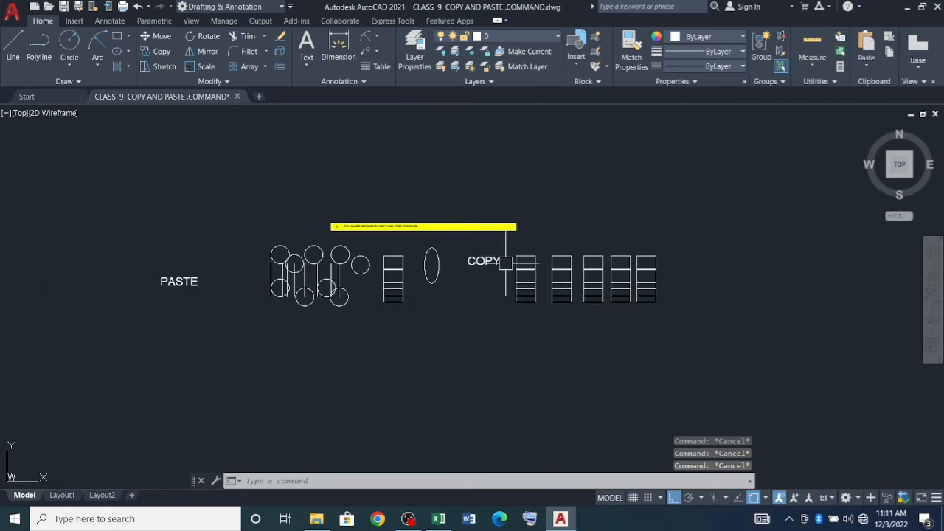
pyautogui.scroll(4, 457, 276)
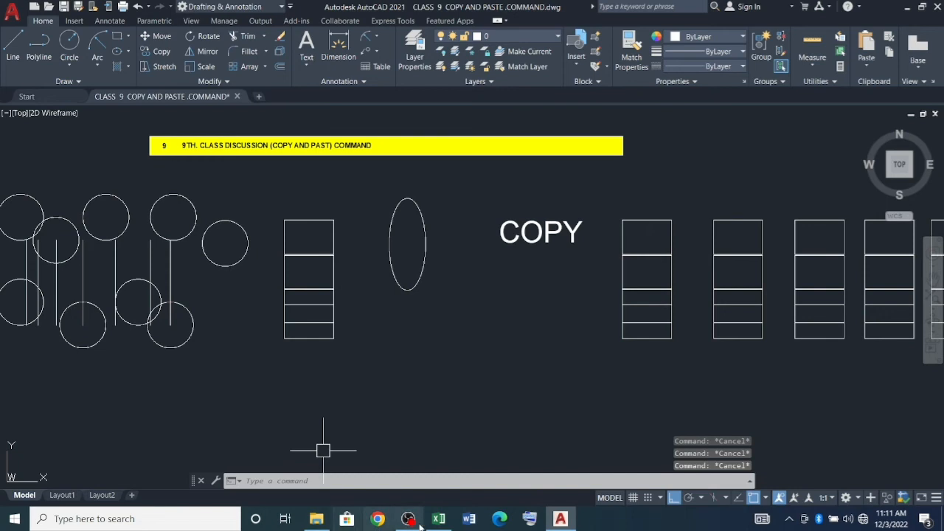
pyautogui.scroll(2, 283, 128)
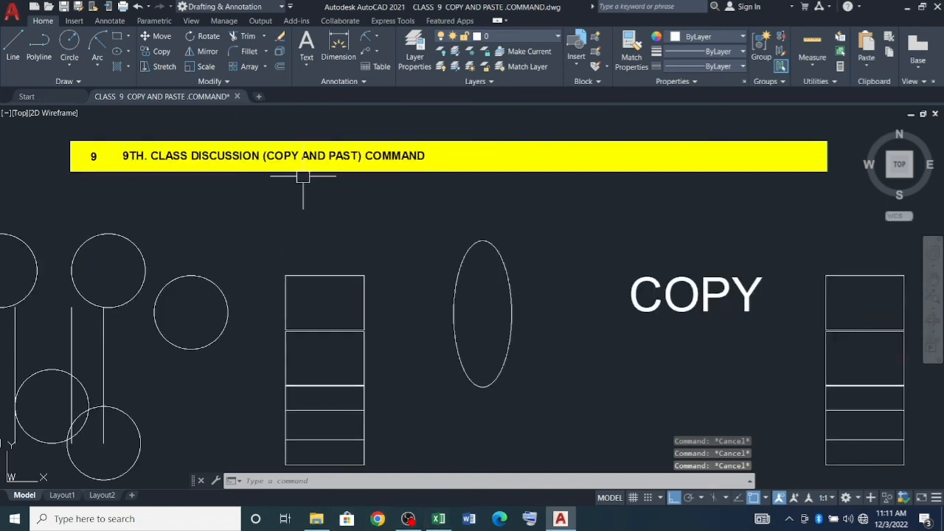
# Switch to the Excel command list, look up the COPYBASE and PASTECLIP entries, and return to the AutoCAD drawing.
pyautogui.click(439, 519)
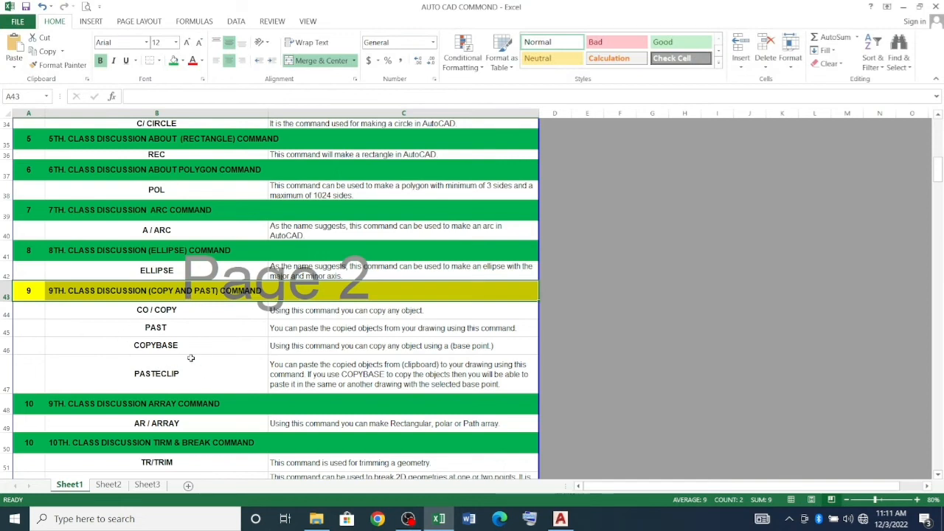
pyautogui.click(188, 345)
pyautogui.click(188, 372)
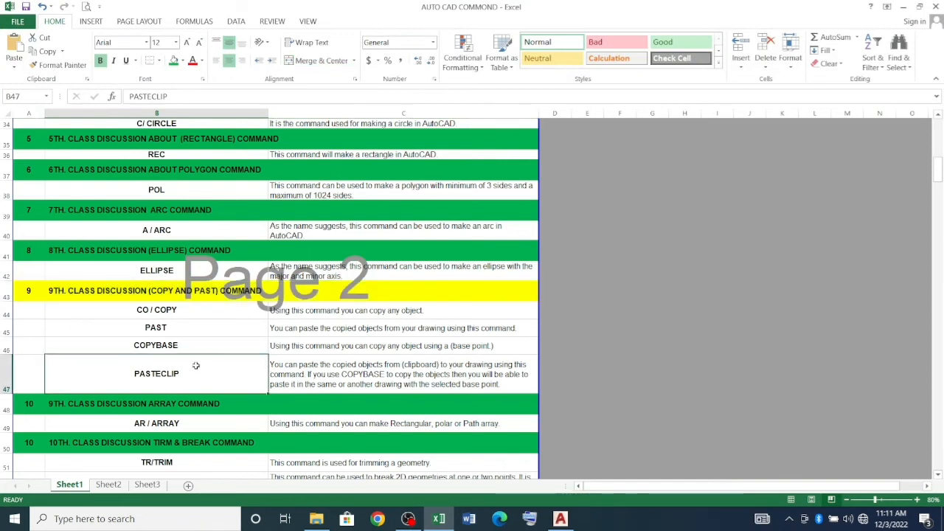
pyautogui.click(561, 519)
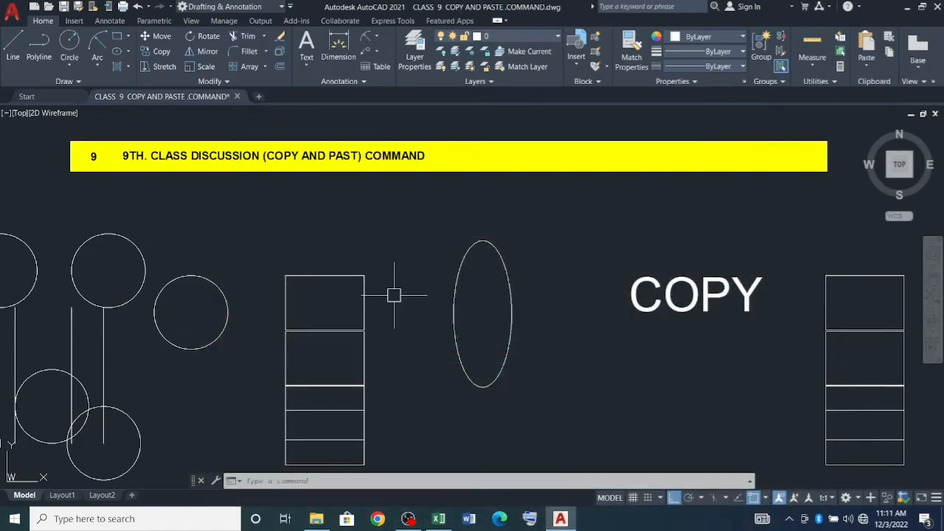
# Copy the COPY label to the empty area beyond the rightmost stack of rectangles.
pyautogui.scroll(-1, 393, 295)
pyautogui.scroll(1, 461, 323)
pyautogui.press('Escape')
pyautogui.press('Escape')
pyautogui.press('Escape')
pyautogui.scroll(-1, 297, 258)
pyautogui.write('CO')
pyautogui.press('Return')
pyautogui.click(523, 334)
pyautogui.click(501, 279)
pyautogui.press('Return')
pyautogui.click(479, 280)
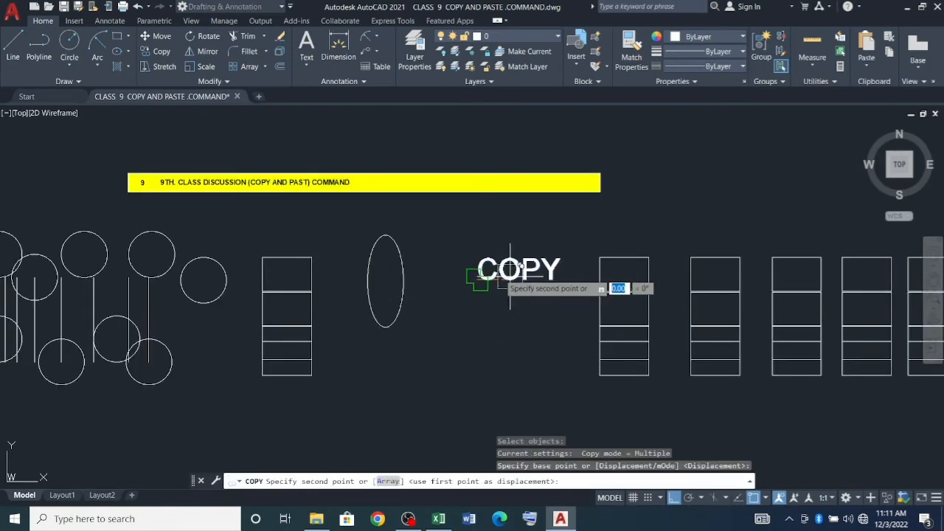
pyautogui.scroll(-4, 310, 217)
pyautogui.scroll(4, 506, 221)
pyautogui.click(421, 233)
pyautogui.press('Escape')
# Change the copied label's text to "COPY BASE".
pyautogui.scroll(2, 447, 232)
pyautogui.doubleClick(447, 215)
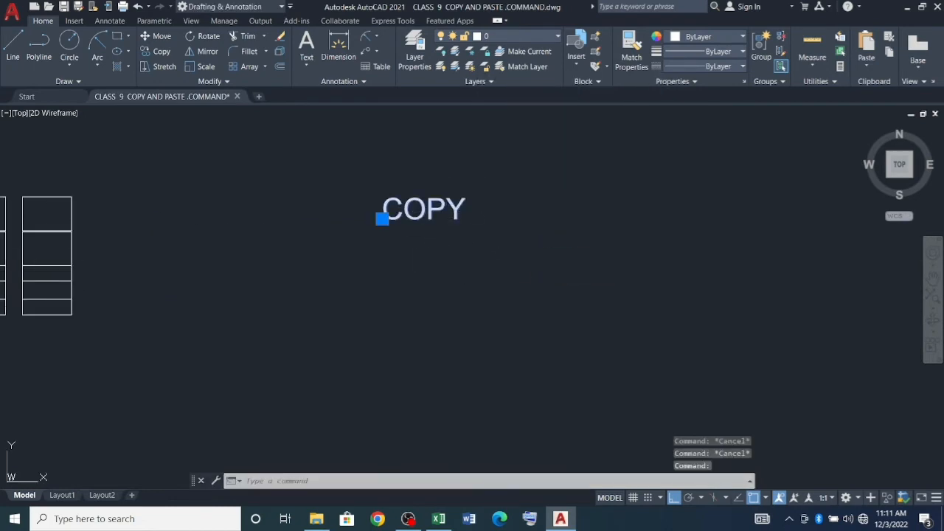
pyautogui.click(446, 216)
pyautogui.write('BASE')
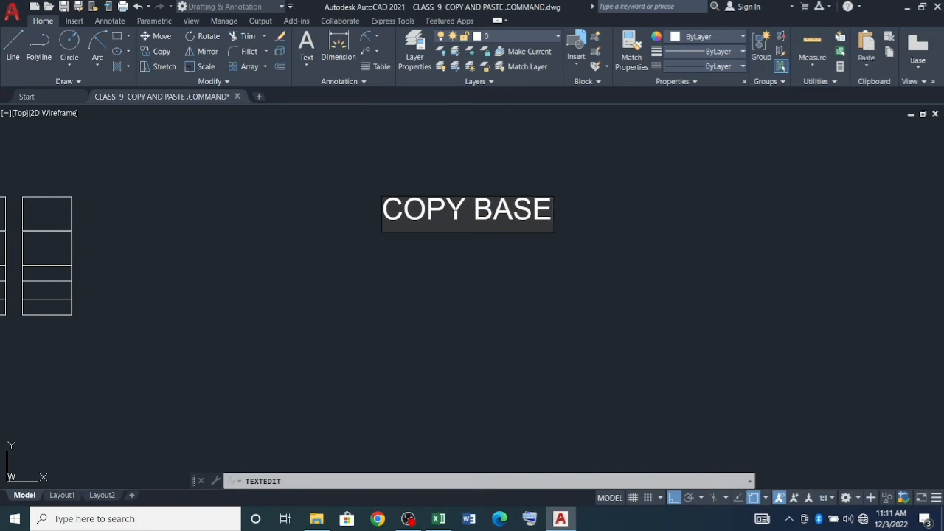
pyautogui.click(604, 281)
pyautogui.press('Escape')
pyautogui.scroll(-1, 462, 230)
pyautogui.press('Escape')
pyautogui.press('Escape')
pyautogui.press('Escape')
pyautogui.scroll(1, 521, 245)
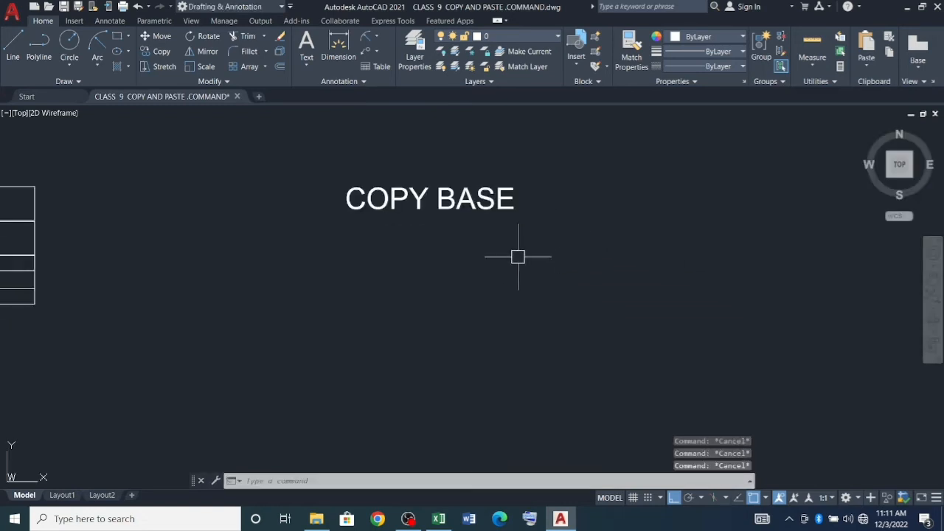
# Copy the COPY BASE label horizontally about 6.3 units to its right.
pyautogui.write('co')
pyautogui.press('Return')
pyautogui.click(521, 270)
pyautogui.click(445, 195)
pyautogui.press('Return')
pyautogui.click(452, 229)
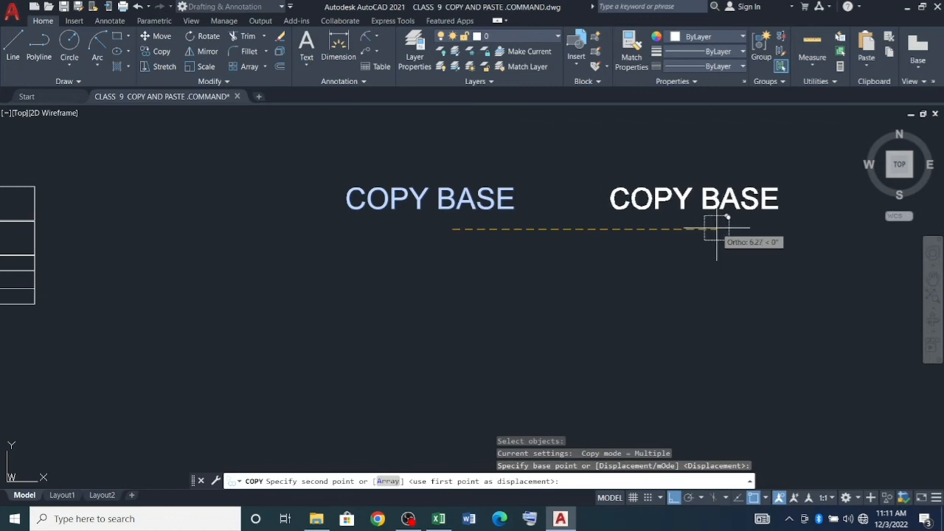
pyautogui.click(716, 229)
pyautogui.scroll(-1, 405, 239)
pyautogui.scroll(1, 573, 221)
pyautogui.press('Escape')
# Change the second COPY BASE label's text to "COPY CLIPE" and finish text editing.
pyautogui.doubleClick(570, 220)
pyautogui.press('End')
pyautogui.press('BackSpace')
pyautogui.press('BackSpace')
pyautogui.press('BackSpace')
pyautogui.press('BackSpace')
pyautogui.press('BackSpace')
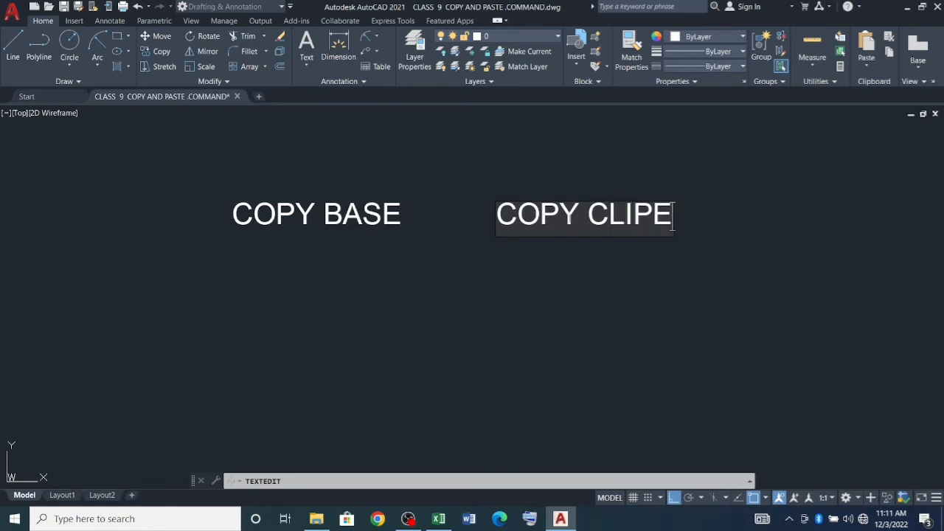
pyautogui.press('Return')
pyautogui.scroll(-1, 489, 275)
pyautogui.press('Escape')
pyautogui.press('Escape')
pyautogui.press('Escape')
pyautogui.press('Escape')
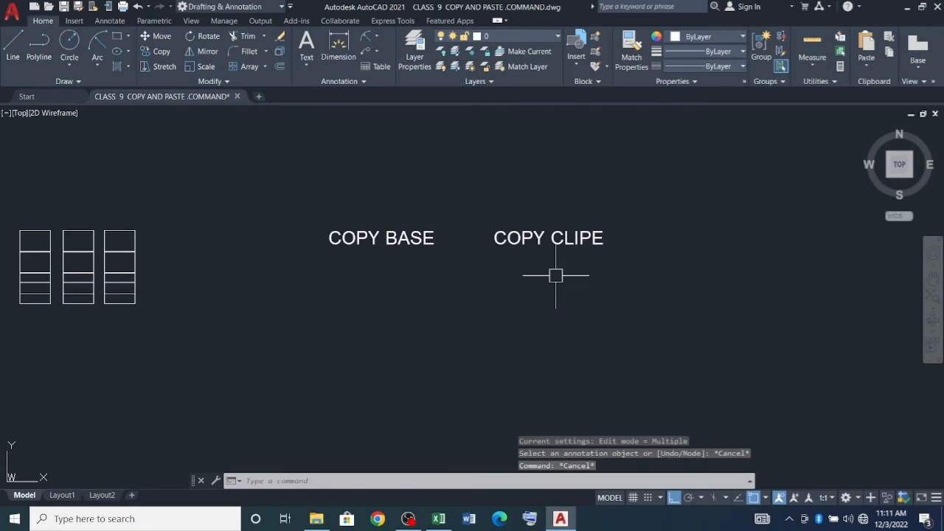
# Save the drawing with the two new text labels.
pyautogui.scroll(1, 556, 275)
pyautogui.scroll(-1, 568, 271)
pyautogui.hotkey('ctrl', 's')
pyautogui.scroll(1, 355, 249)
pyautogui.scroll(-1, 537, 257)
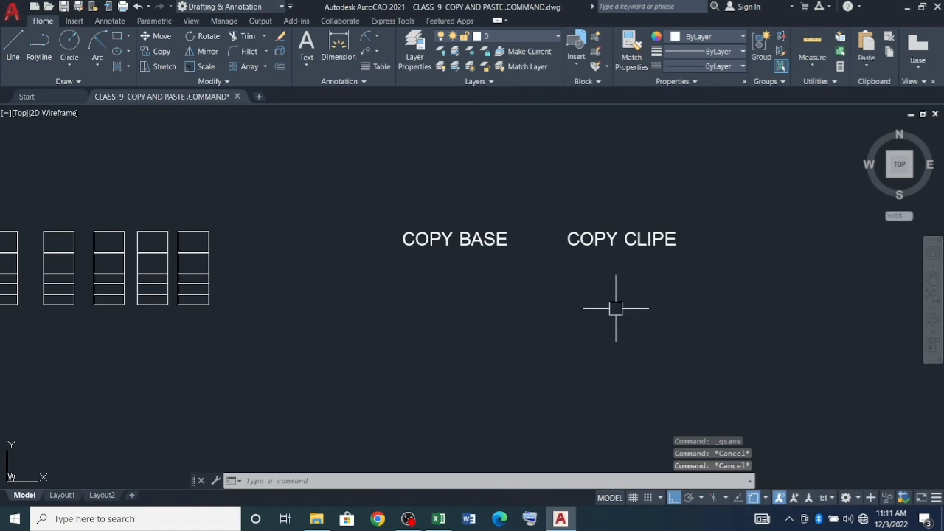
# Examine where the rightmost vertical line's upper end meets the pasted circle above it, selecting both and clearing the selection.
pyautogui.scroll(-1, 461, 247)
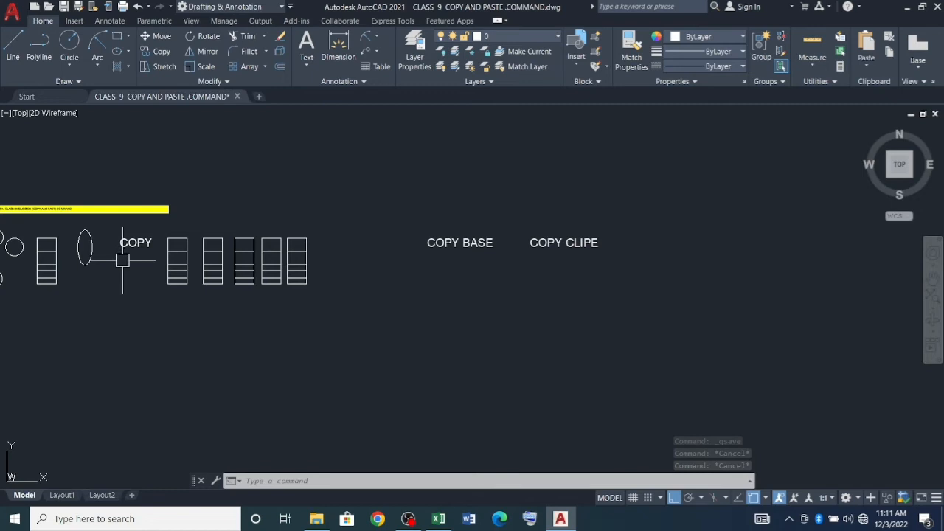
pyautogui.scroll(3, 78, 240)
pyautogui.scroll(-3, 425, 279)
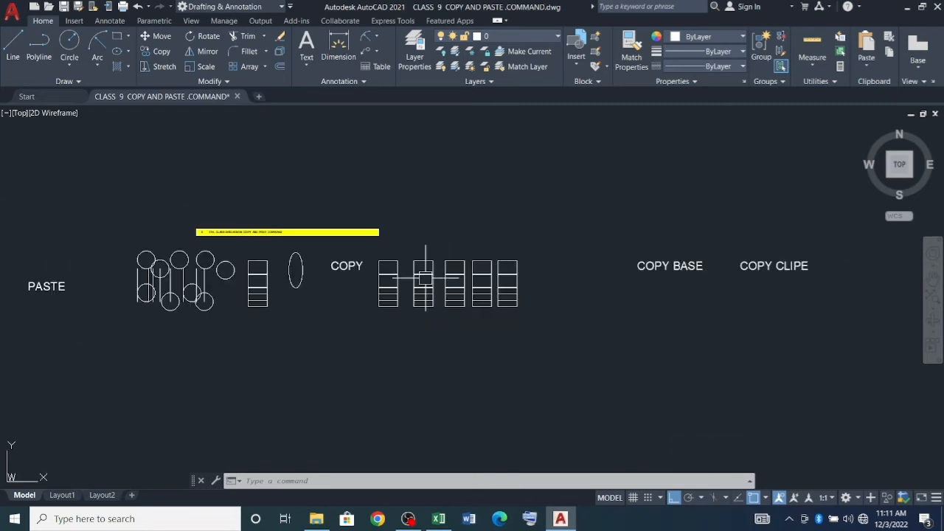
pyautogui.scroll(3, 192, 265)
pyautogui.scroll(4, 201, 280)
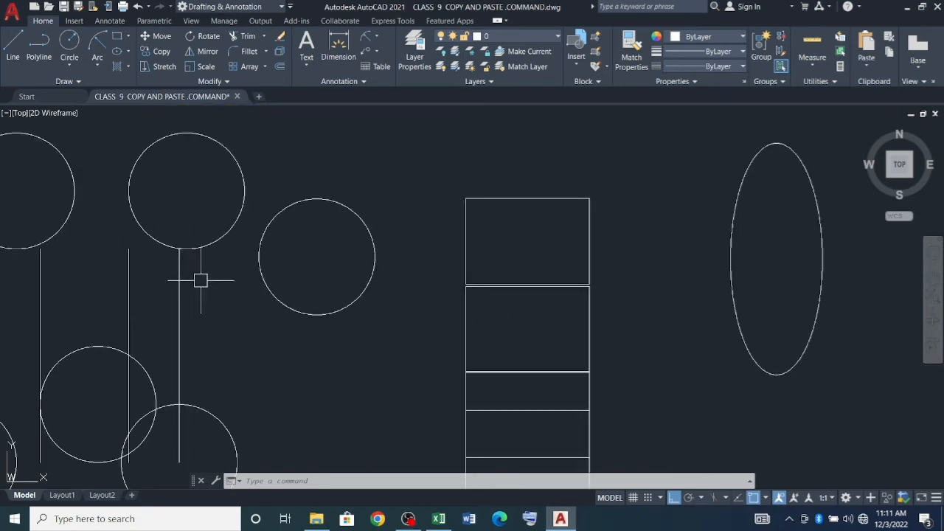
pyautogui.click(201, 280)
pyautogui.click(169, 228)
pyautogui.scroll(-2, 293, 271)
pyautogui.press('Escape')
pyautogui.press('Escape')
pyautogui.press('Escape')
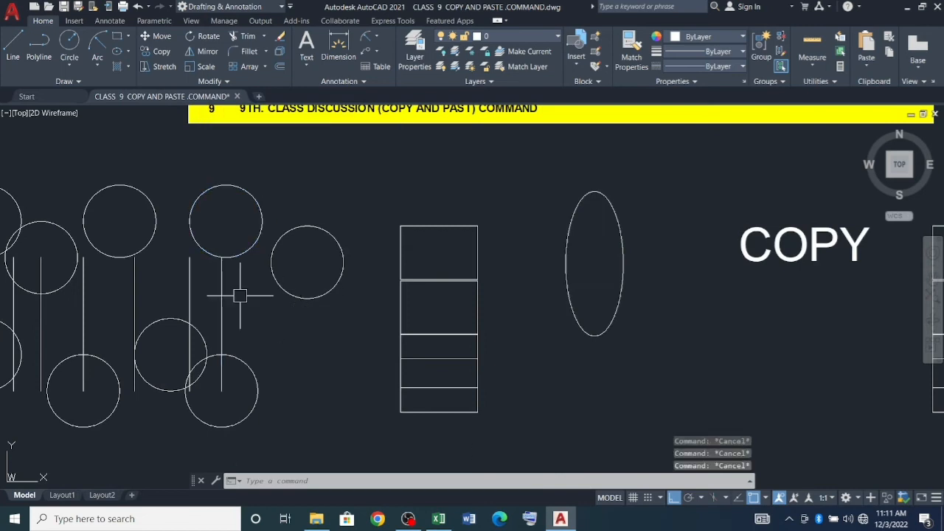
pyautogui.scroll(2, 240, 296)
pyautogui.scroll(-5, 263, 293)
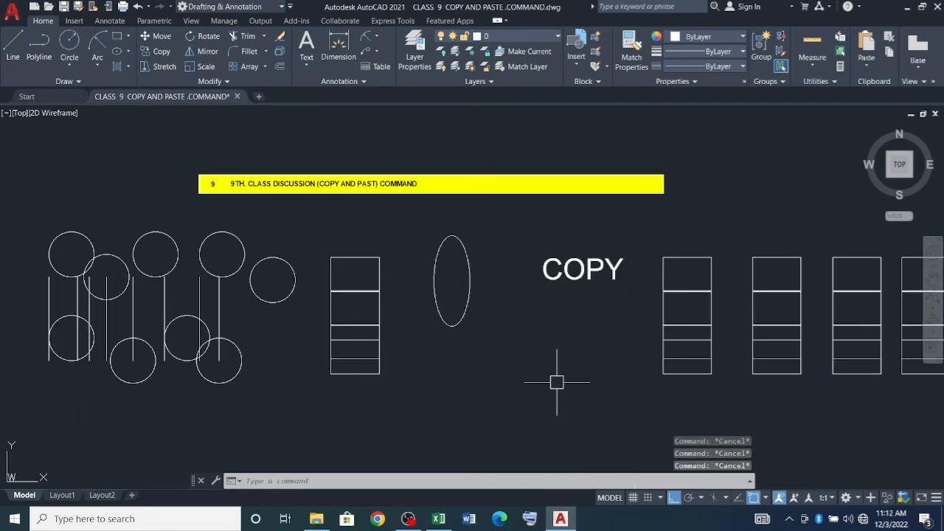
pyautogui.scroll(3, 228, 286)
pyautogui.scroll(2, 228, 286)
pyautogui.click(243, 295)
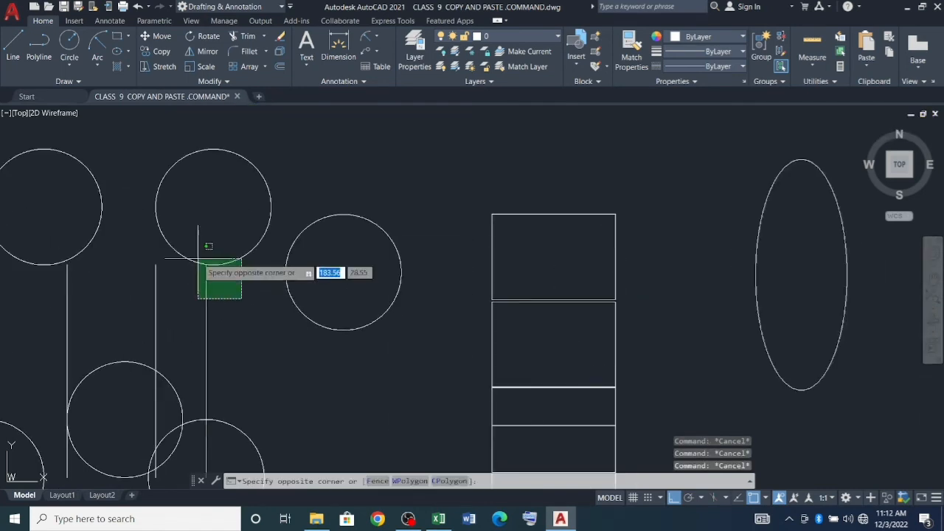
pyautogui.click(200, 263)
pyautogui.scroll(-5, 301, 313)
pyautogui.press('Escape')
pyautogui.press('Escape')
pyautogui.scroll(4, 205, 278)
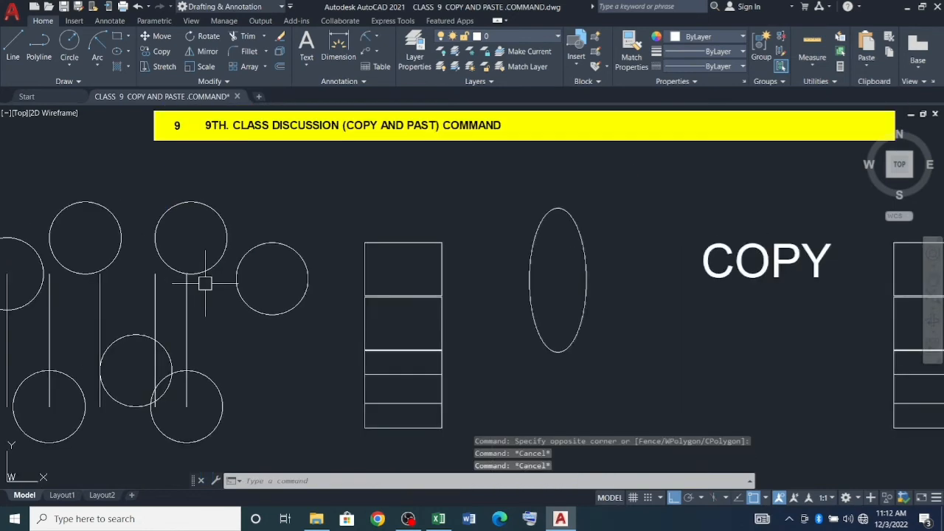
pyautogui.click(194, 295)
pyautogui.click(174, 258)
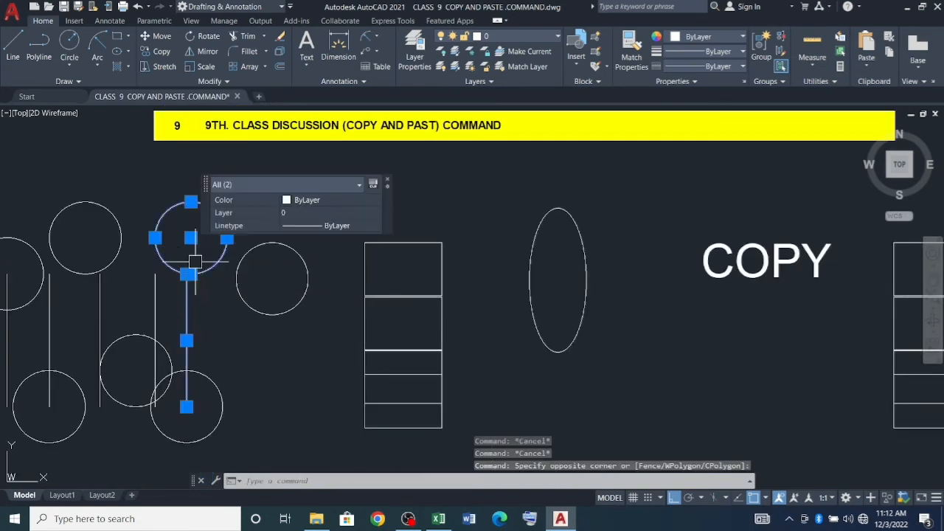
pyautogui.scroll(2, 203, 298)
pyautogui.scroll(-7, 214, 303)
pyautogui.press('Escape')
pyautogui.press('Escape')
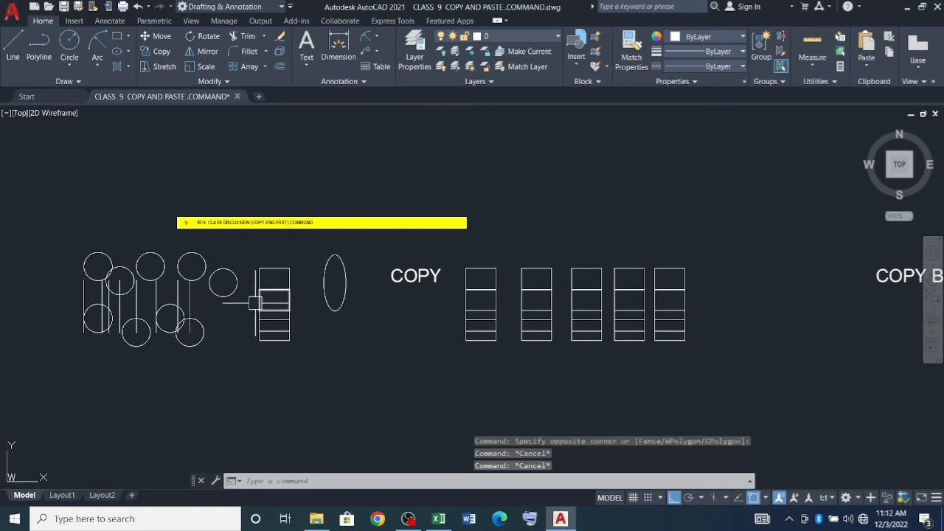
pyautogui.scroll(-2, 224, 307)
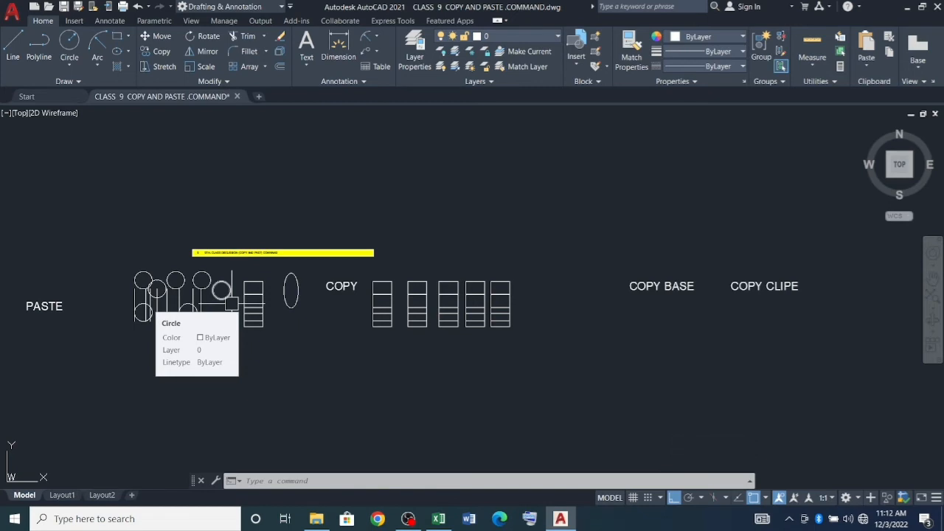
# Inspect the rightmost circle-and-line pair beside the first column of rectangles, selecting both objects together and clearing the selection again.
pyautogui.moveTo(127, 101)
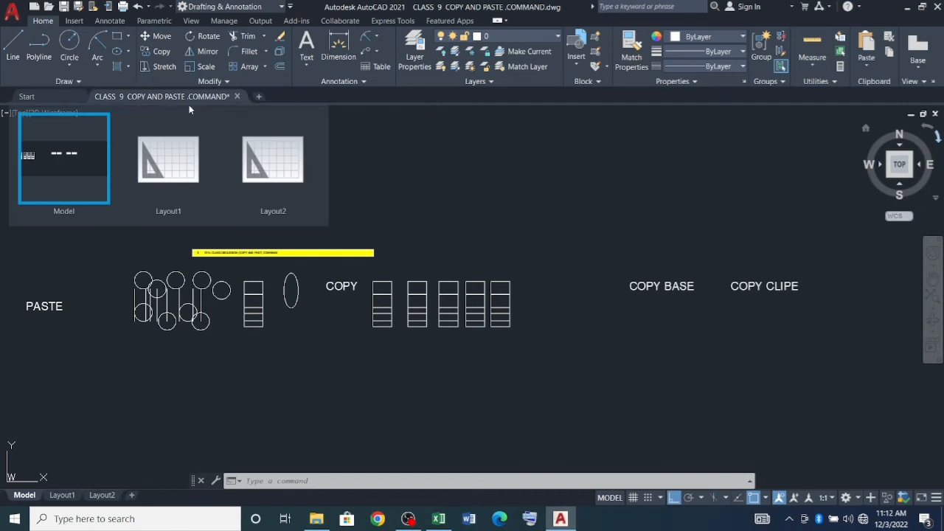
pyautogui.click(648, 365)
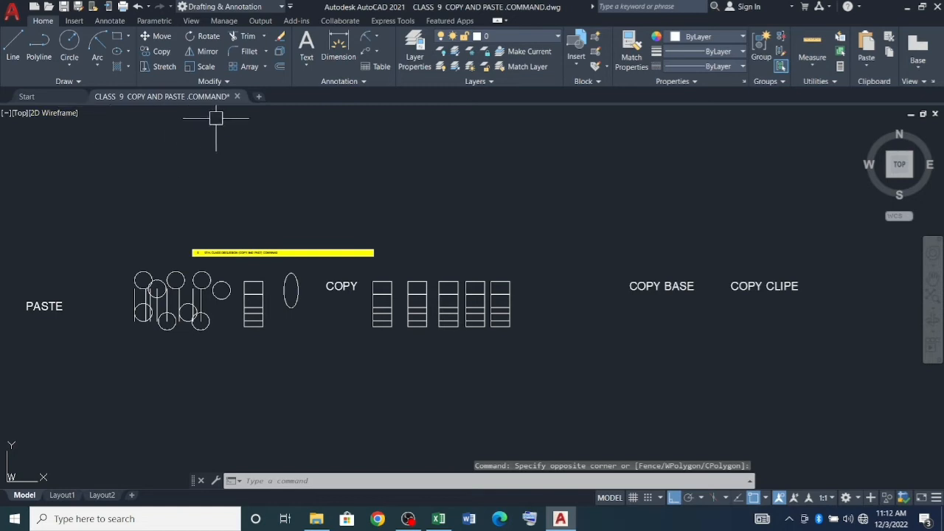
pyautogui.scroll(6, 213, 292)
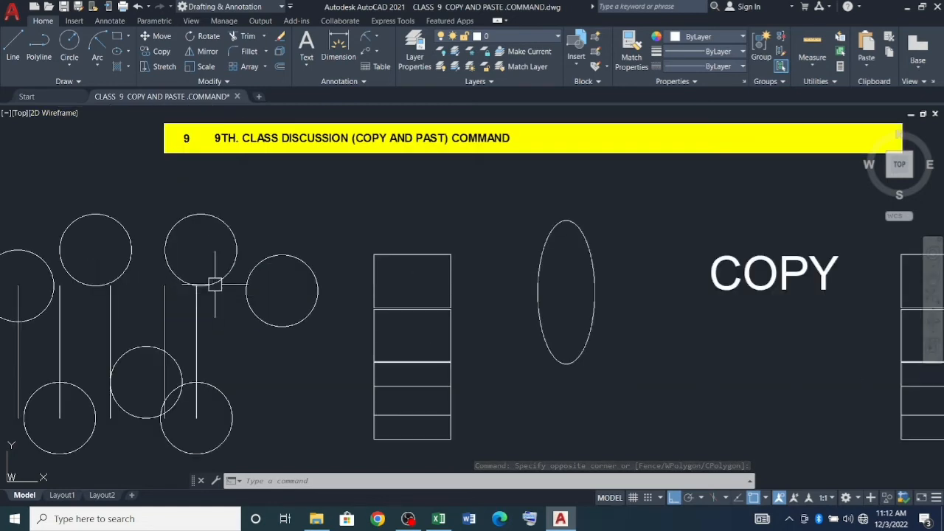
pyautogui.click(190, 263)
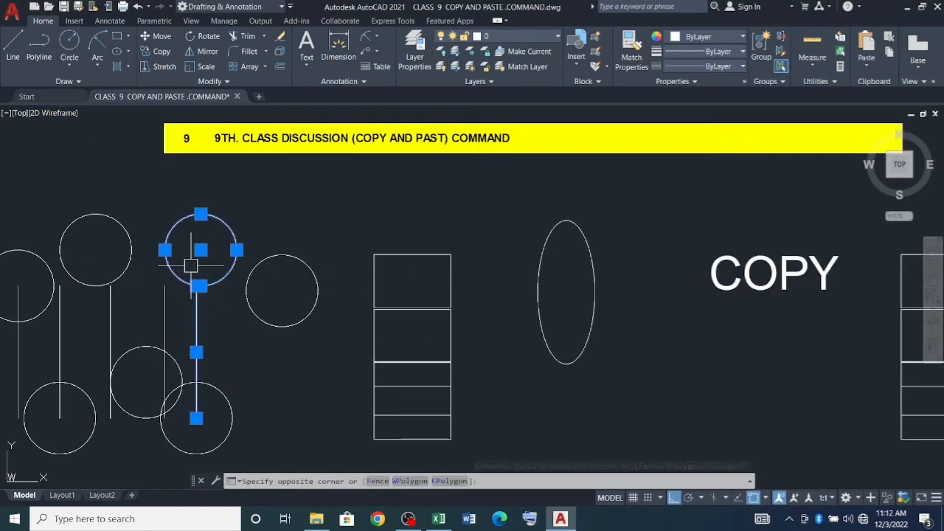
pyautogui.click(212, 316)
pyautogui.click(176, 273)
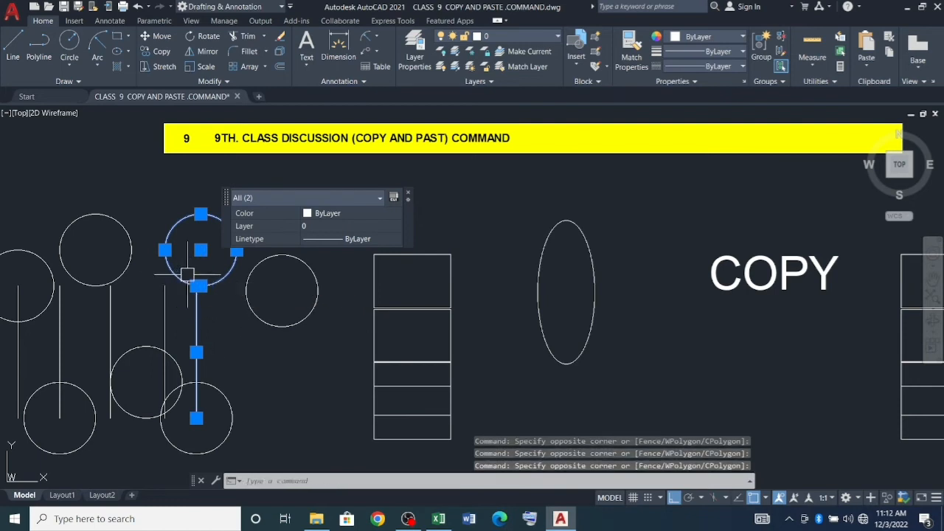
pyautogui.press('Escape')
pyautogui.scroll(-3, 214, 295)
pyautogui.scroll(3, 237, 308)
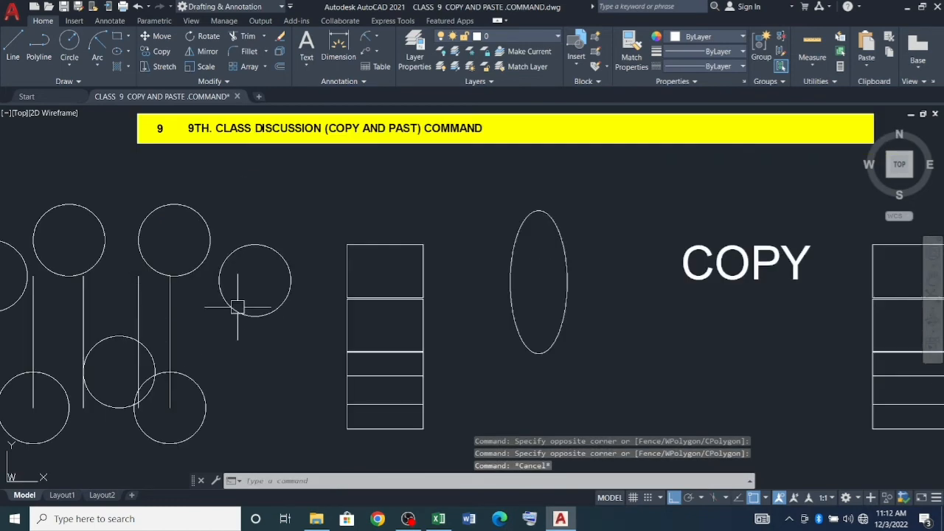
pyautogui.scroll(-3, 247, 312)
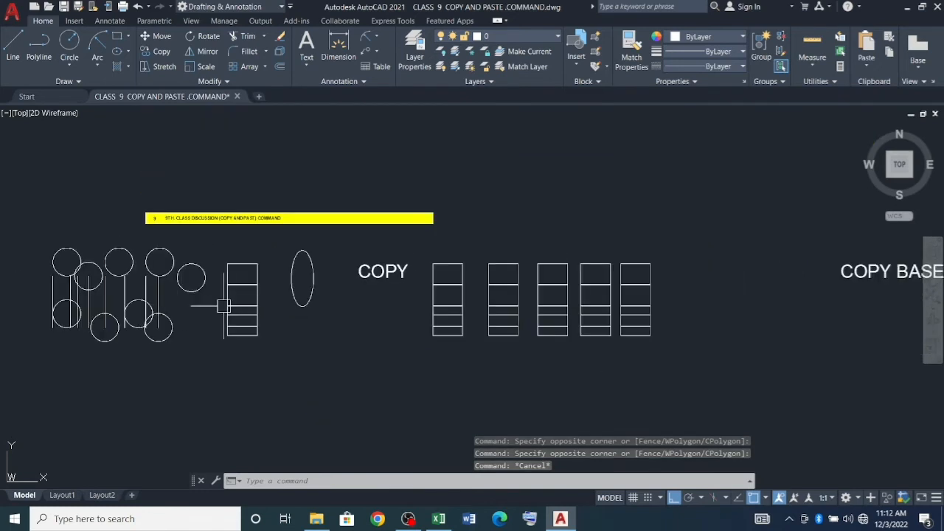
pyautogui.scroll(3, 158, 253)
pyautogui.click(177, 313)
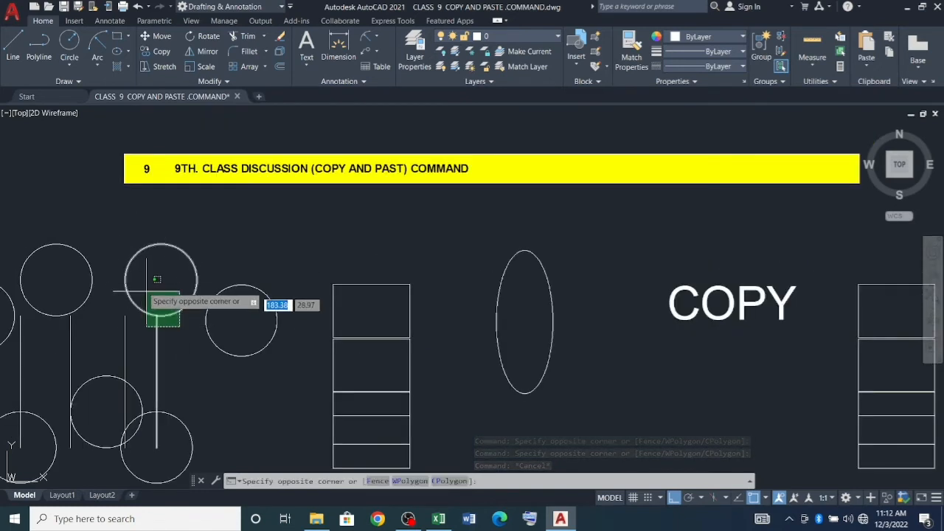
pyautogui.click(140, 280)
pyautogui.scroll(-2, 141, 284)
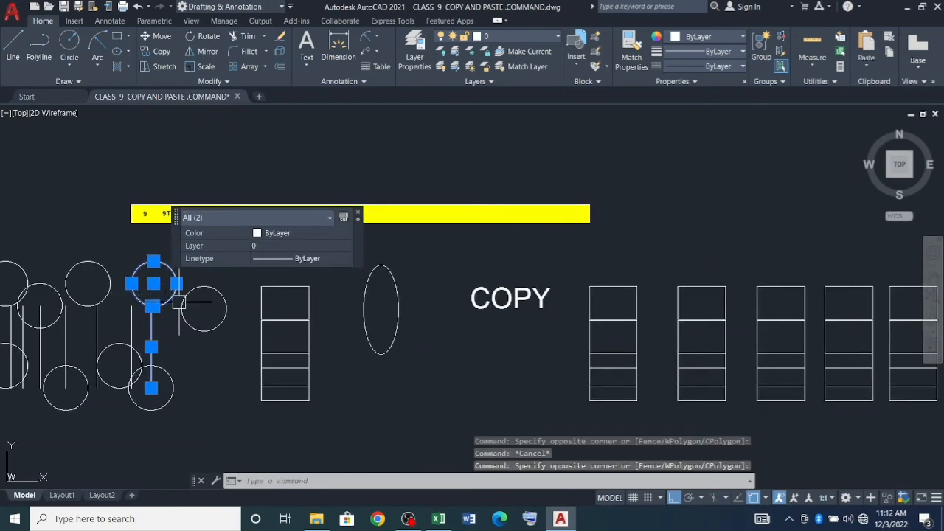
pyautogui.scroll(2, 157, 310)
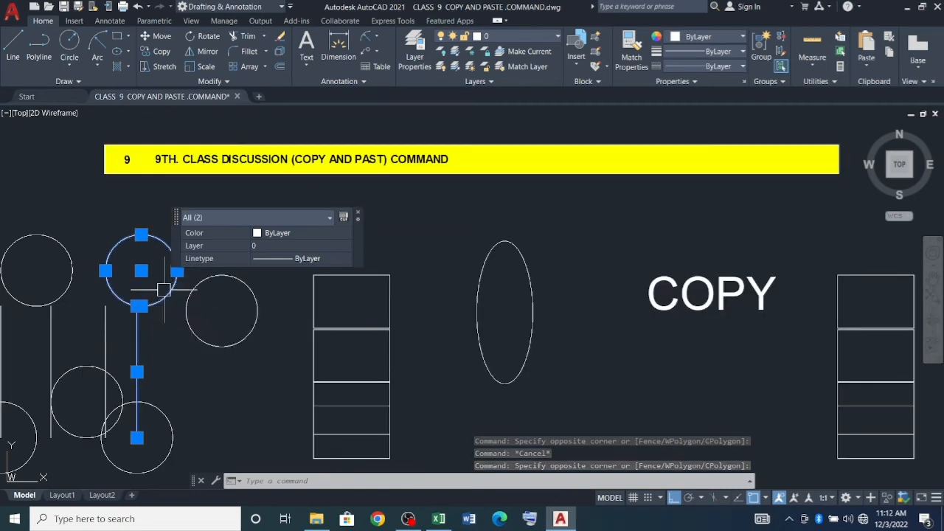
pyautogui.press('Escape')
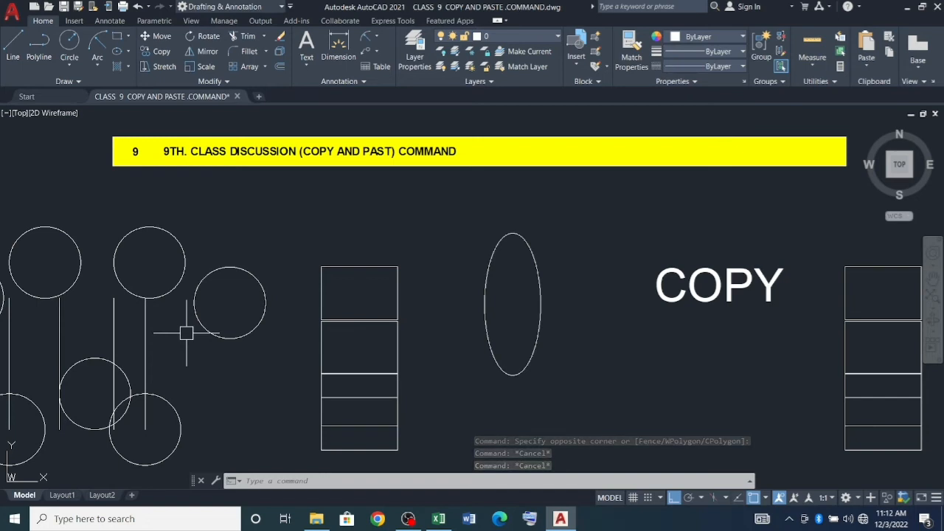
pyautogui.scroll(-2, 96, 310)
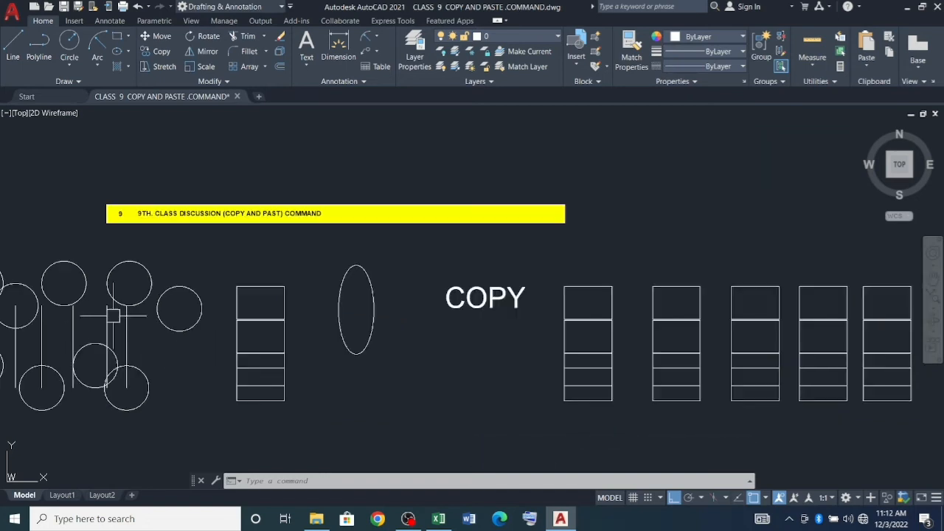
pyautogui.scroll(-2, 152, 301)
pyautogui.scroll(-2, 218, 291)
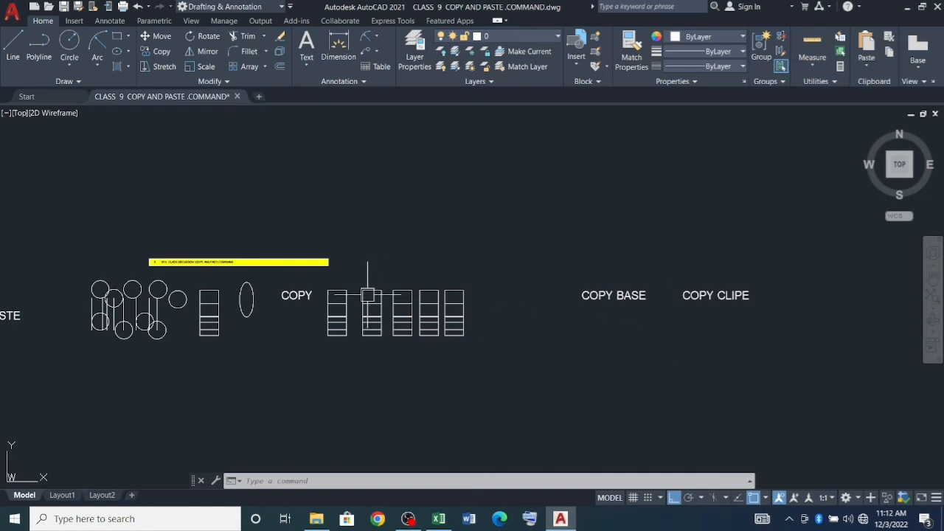
pyautogui.scroll(4, 161, 299)
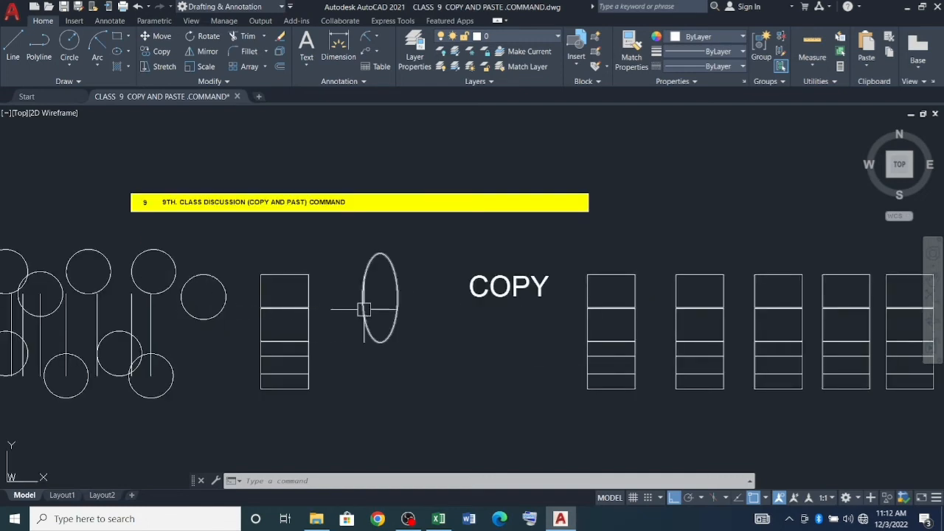
pyautogui.scroll(2, 148, 297)
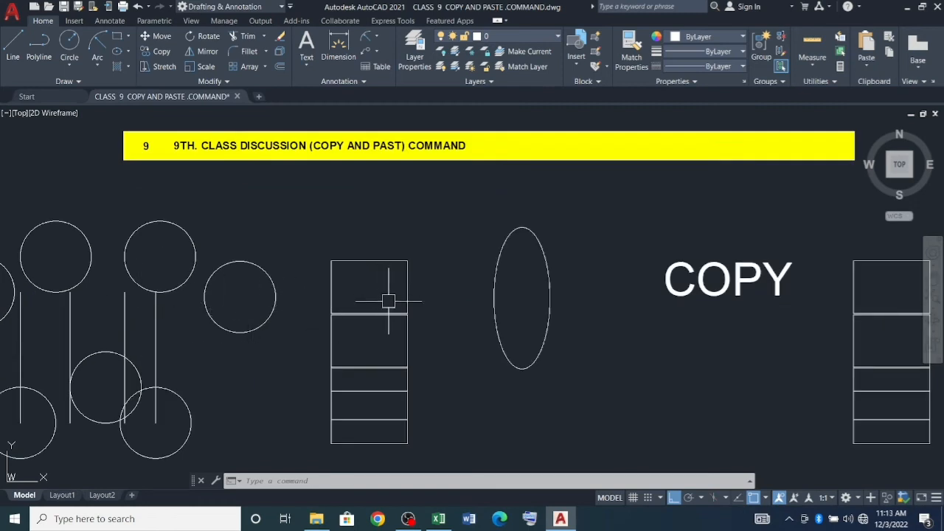
pyautogui.scroll(-2, 110, 297)
pyautogui.click(425, 378)
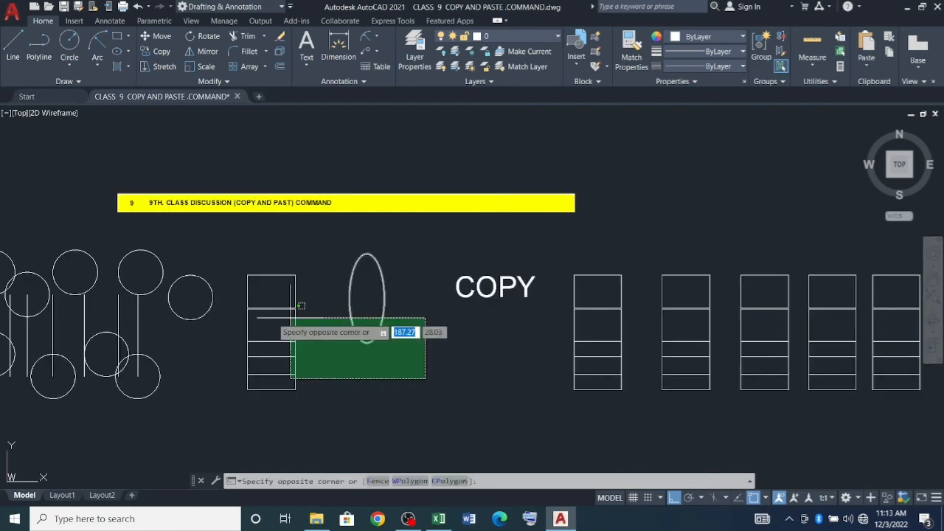
pyautogui.press('Escape')
pyautogui.press('Escape')
# Copy the rightmost vertical line and the circle above it with a base point at the line's upper endpoint, and clear the selection.
pyautogui.scroll(5, 132, 315)
pyautogui.click(194, 327)
pyautogui.click(151, 254)
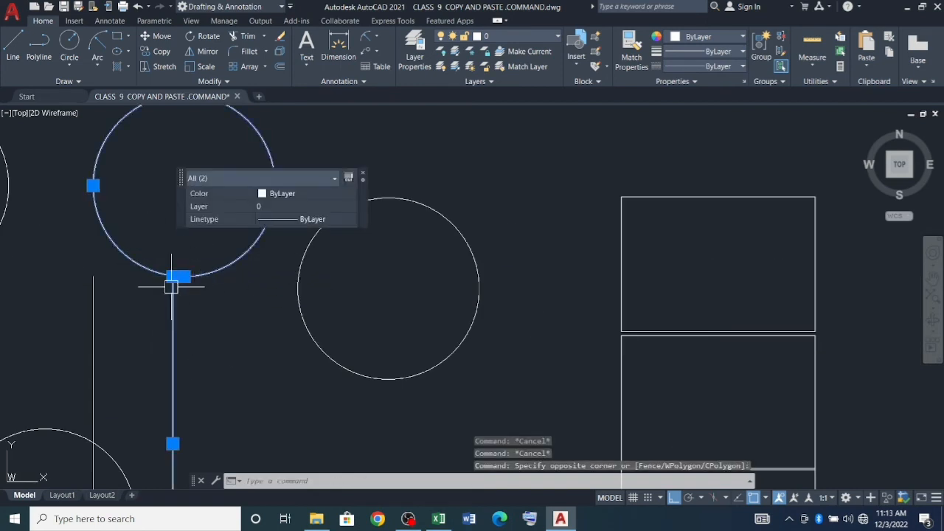
pyautogui.rightClick(213, 275)
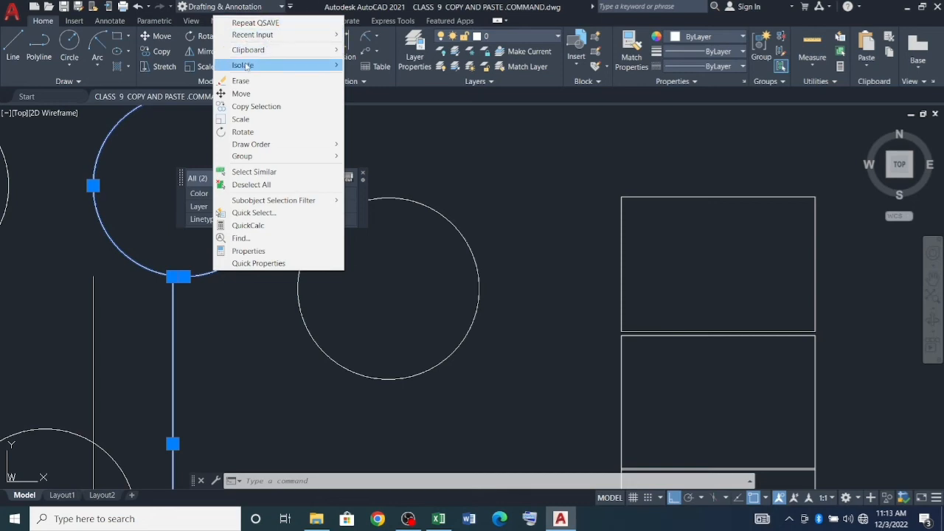
pyautogui.moveTo(243, 56)
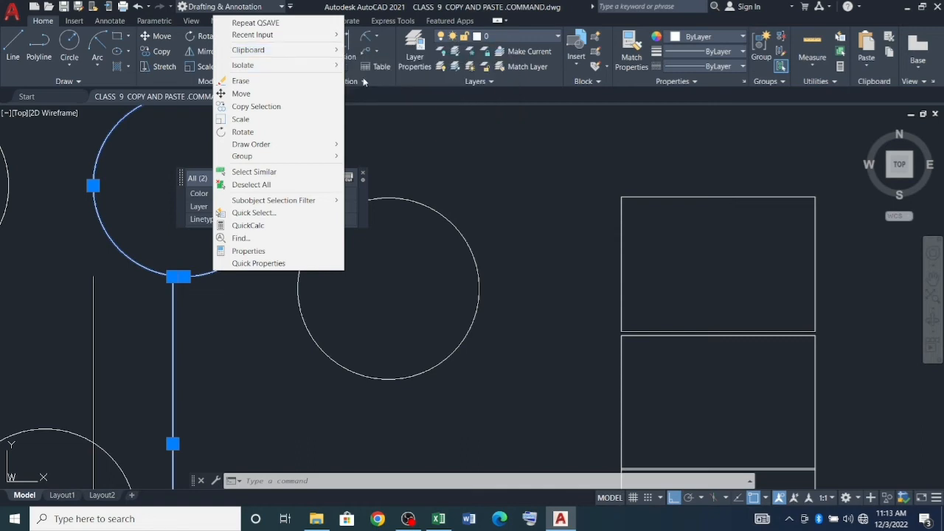
pyautogui.moveTo(315, 51)
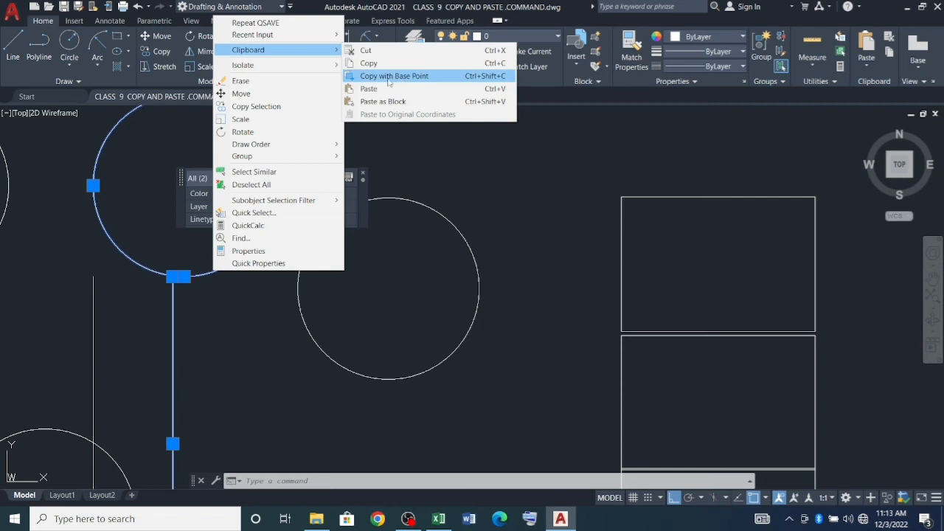
pyautogui.click(389, 76)
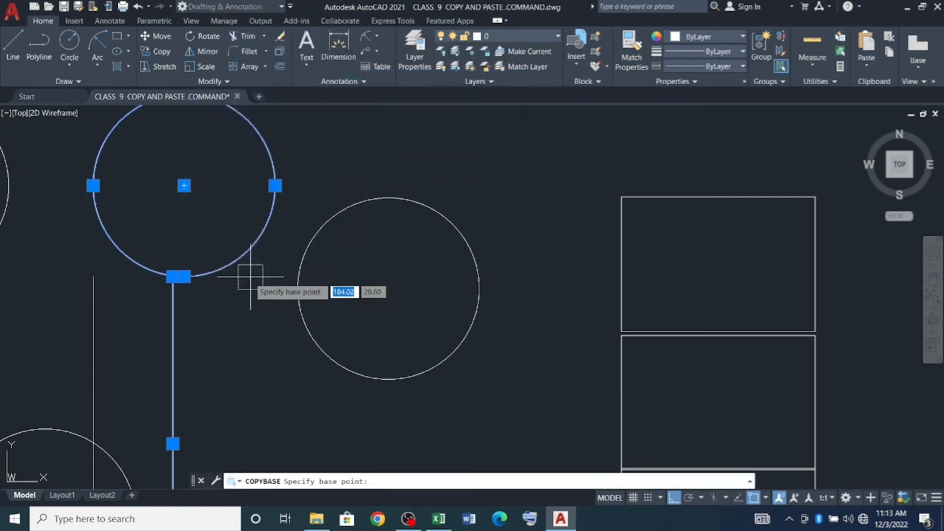
pyautogui.scroll(-2, 327, 258)
pyautogui.scroll(4, 262, 278)
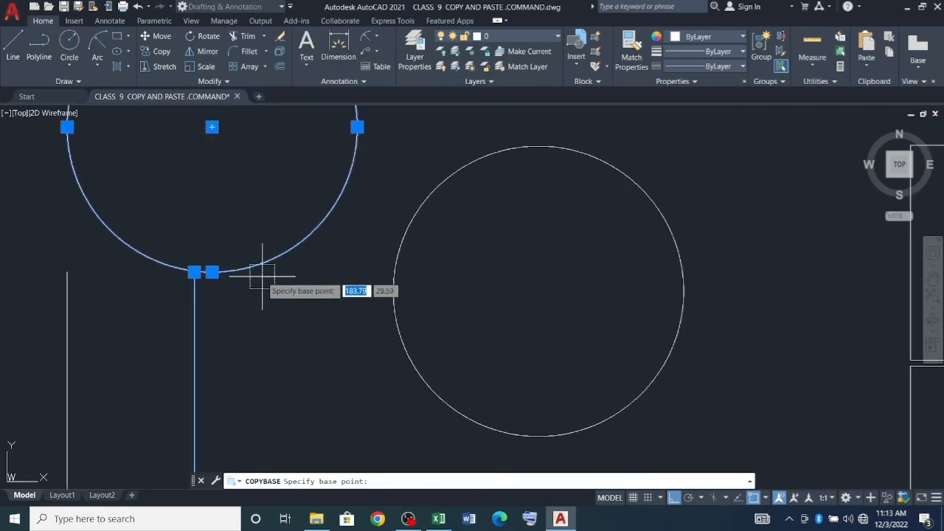
pyautogui.scroll(5, 261, 278)
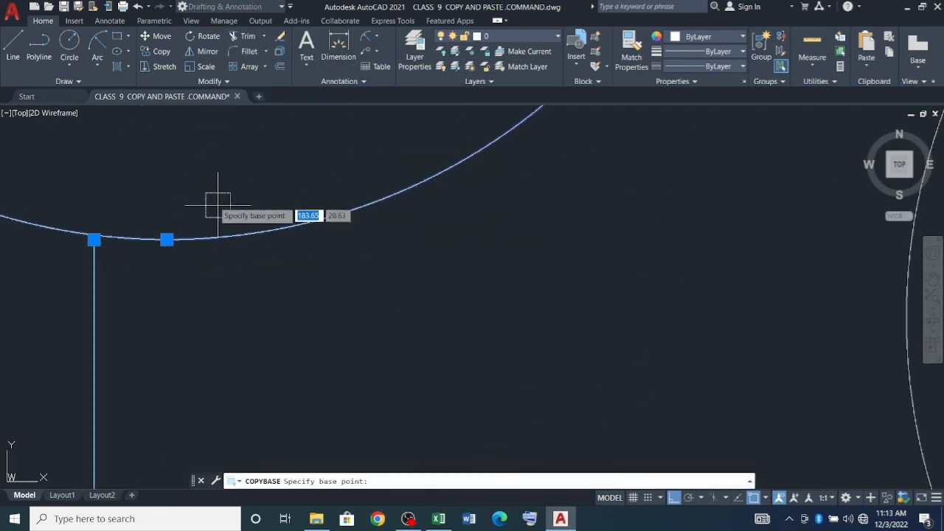
pyautogui.click(93, 240)
pyautogui.scroll(-4, 182, 232)
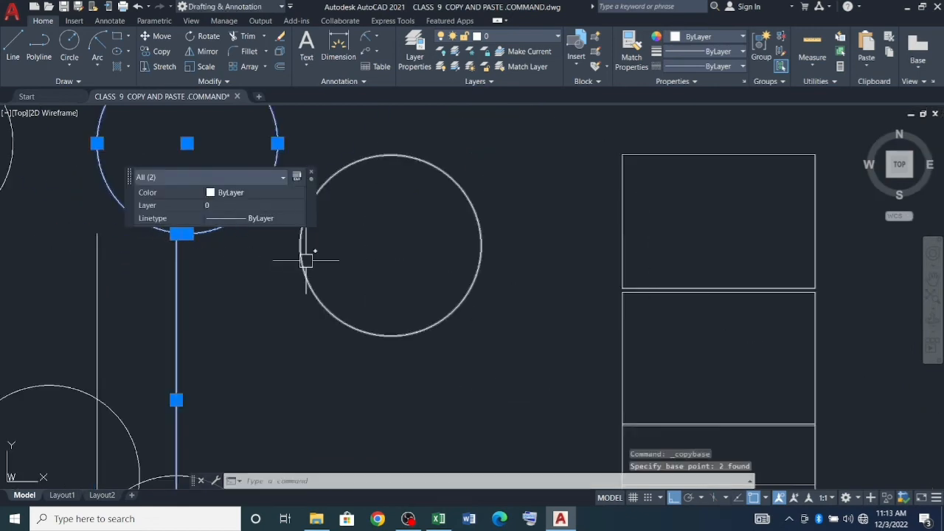
pyautogui.press('Escape')
pyautogui.press('Escape')
pyautogui.press('Escape')
# Paste the copied circle and line into the empty area to the right of the COPY CLIPE label.
pyautogui.scroll(-5, 295, 255)
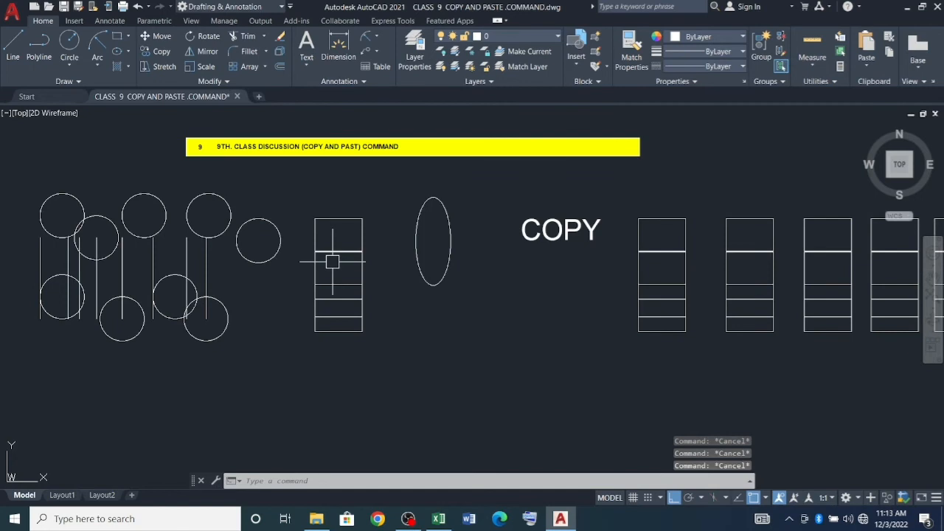
pyautogui.scroll(-3, 194, 264)
pyautogui.scroll(1, 672, 277)
pyautogui.moveTo(653, 284)
pyautogui.mouseDown(button='middle')
pyautogui.moveTo(656, 293)
pyautogui.moveTo(583, 297)
pyautogui.mouseUp(button='middle')
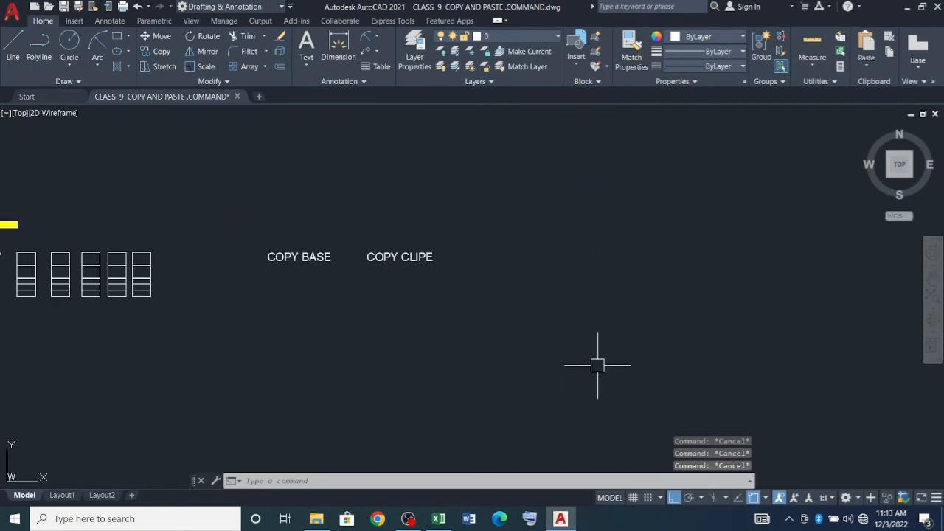
pyautogui.rightClick(556, 254)
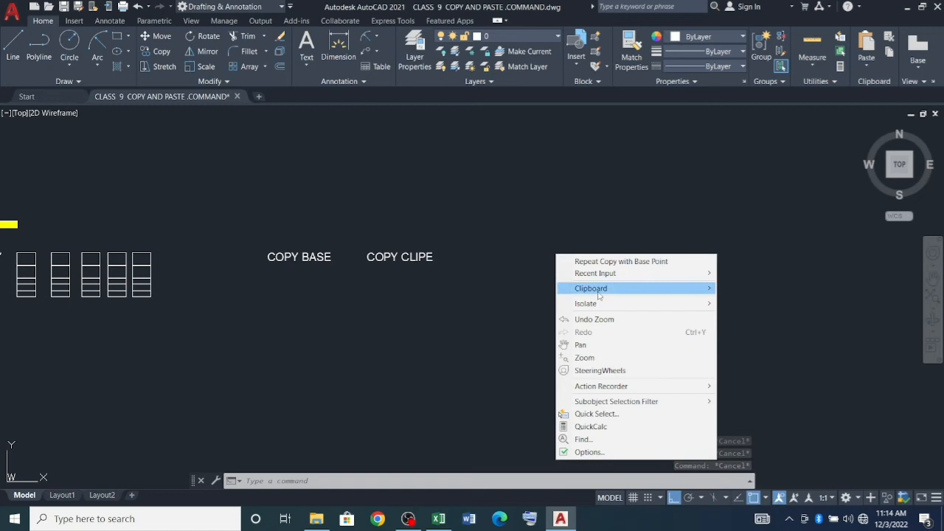
pyautogui.moveTo(599, 292)
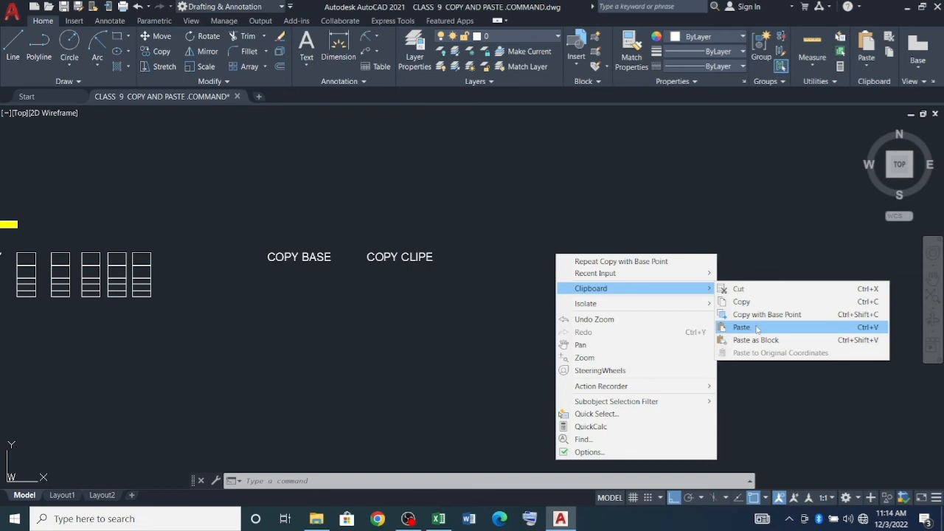
pyautogui.click(743, 328)
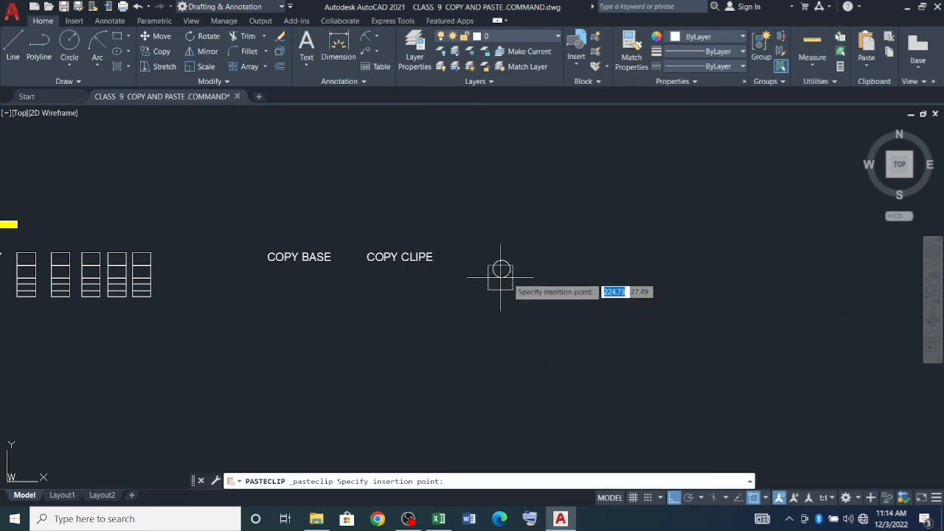
pyautogui.scroll(3, 576, 310)
pyautogui.scroll(-3, 590, 295)
pyautogui.press('Escape')
pyautogui.press('Escape')
pyautogui.press('Escape')
# Examine the pasted circle and line up close, selecting both and clearing the selection.
pyautogui.scroll(4, 546, 273)
pyautogui.scroll(-4, 576, 291)
pyautogui.scroll(6, 569, 295)
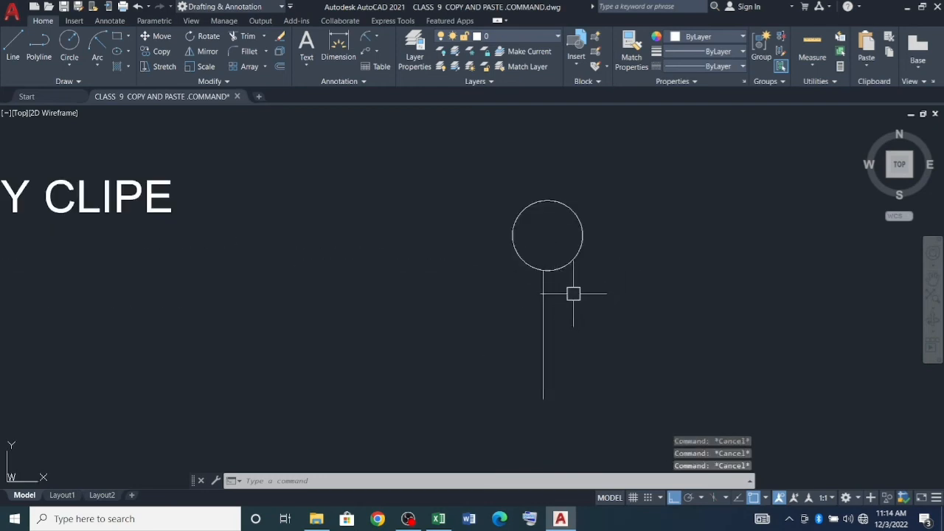
pyautogui.click(574, 293)
pyautogui.click(491, 248)
pyautogui.press('Escape')
pyautogui.press('Escape')
pyautogui.press('Escape')
pyautogui.click(615, 303)
pyautogui.click(497, 229)
pyautogui.scroll(-2, 401, 270)
pyautogui.press('Escape')
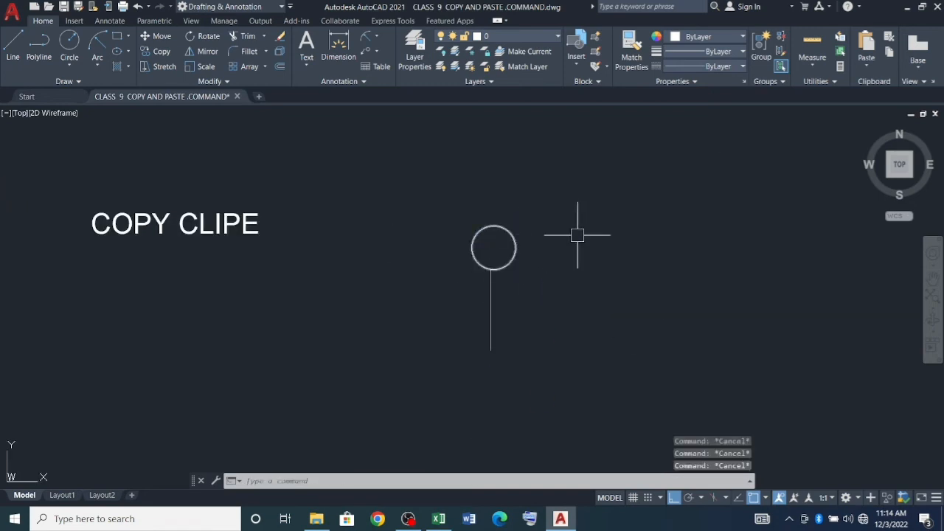
# Review the available clipboard options beside the pasted circle and line, and dismiss them without choosing one.
pyautogui.rightClick(578, 236)
pyautogui.moveTo(629, 272)
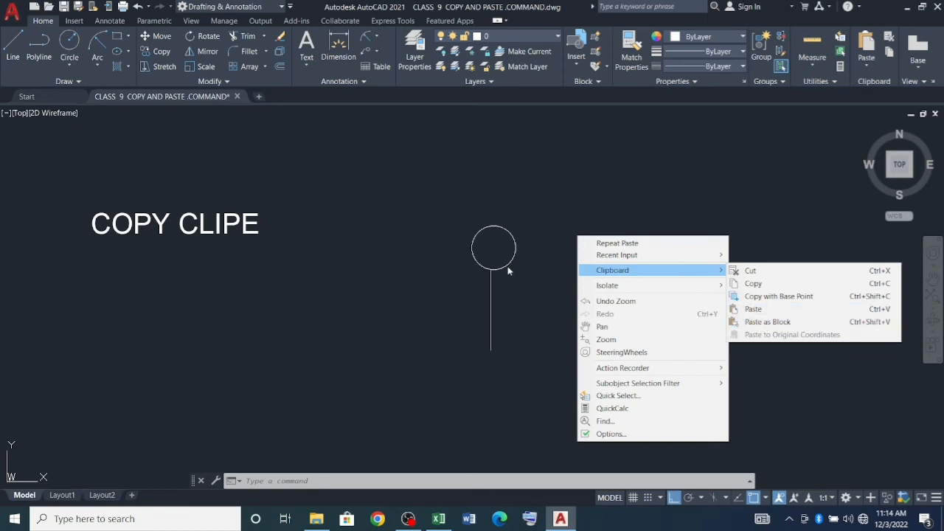
pyautogui.press('Escape')
pyautogui.press('Escape')
pyautogui.press('Escape')
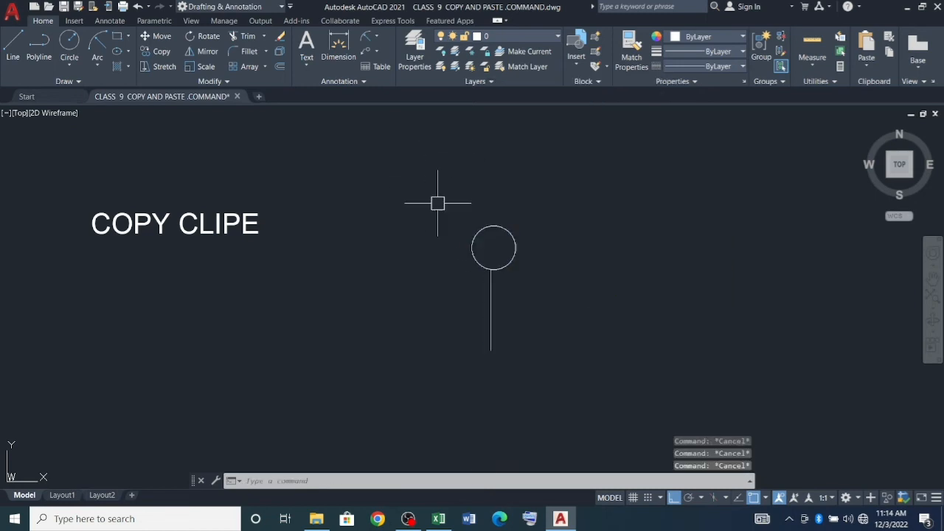
pyautogui.scroll(-4, 438, 203)
pyautogui.scroll(-3, 451, 284)
pyautogui.scroll(3, 392, 275)
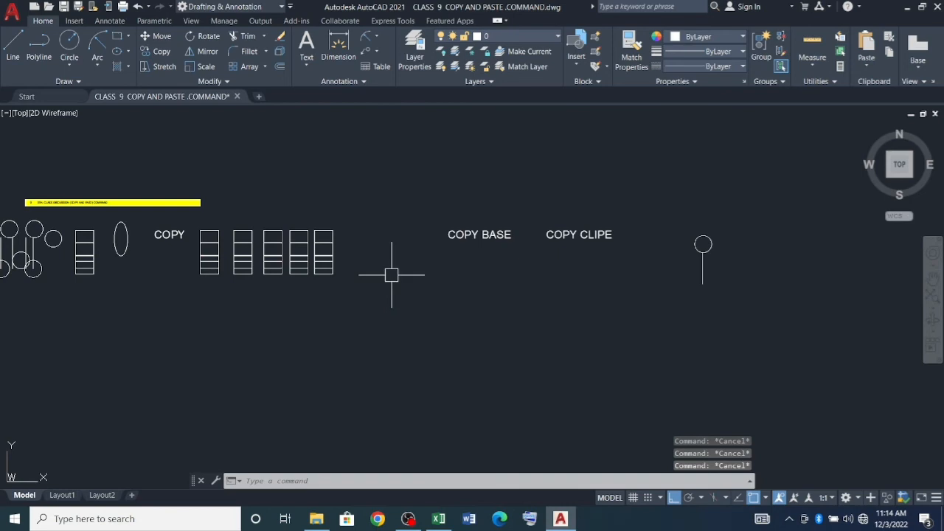
pyautogui.scroll(-2, 392, 275)
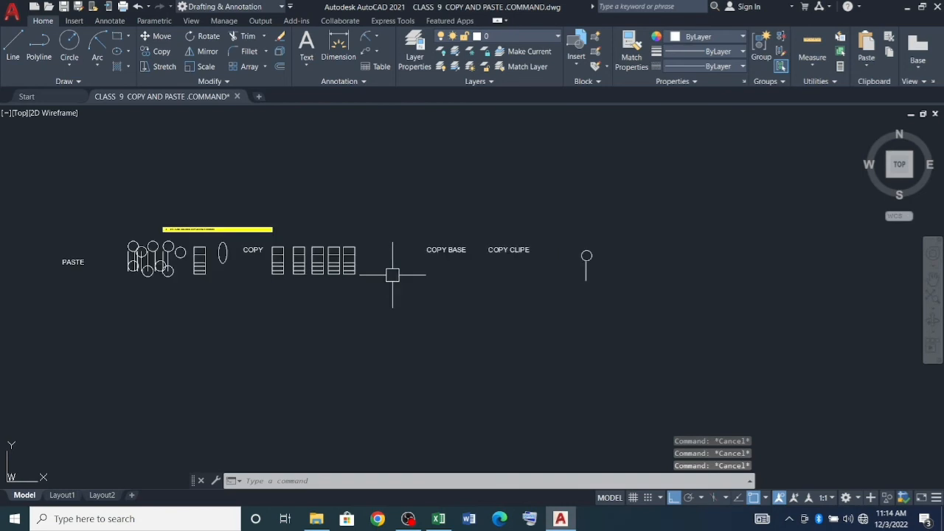